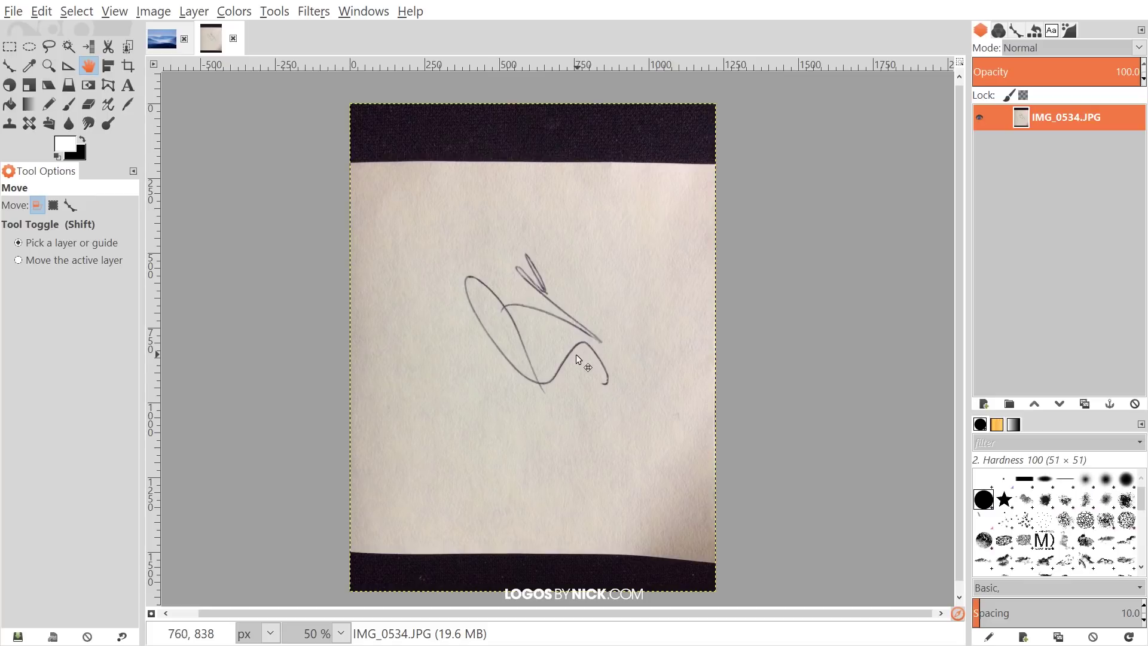
left_click_drag(568, 358, 559, 361)
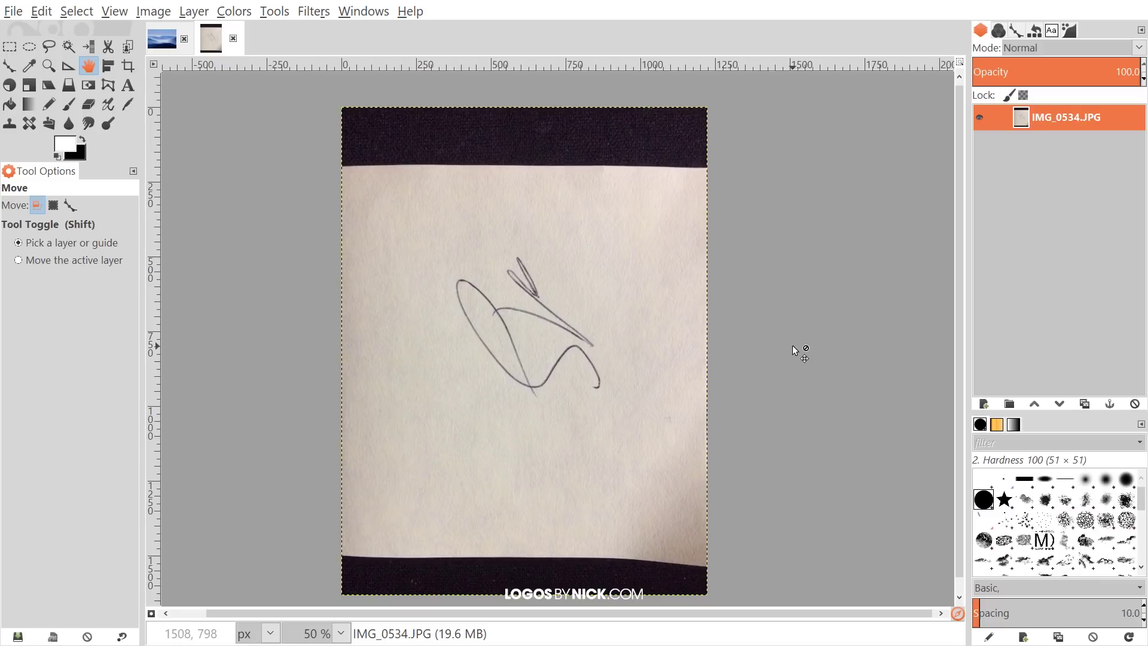
scroll(791, 345, "down", 1)
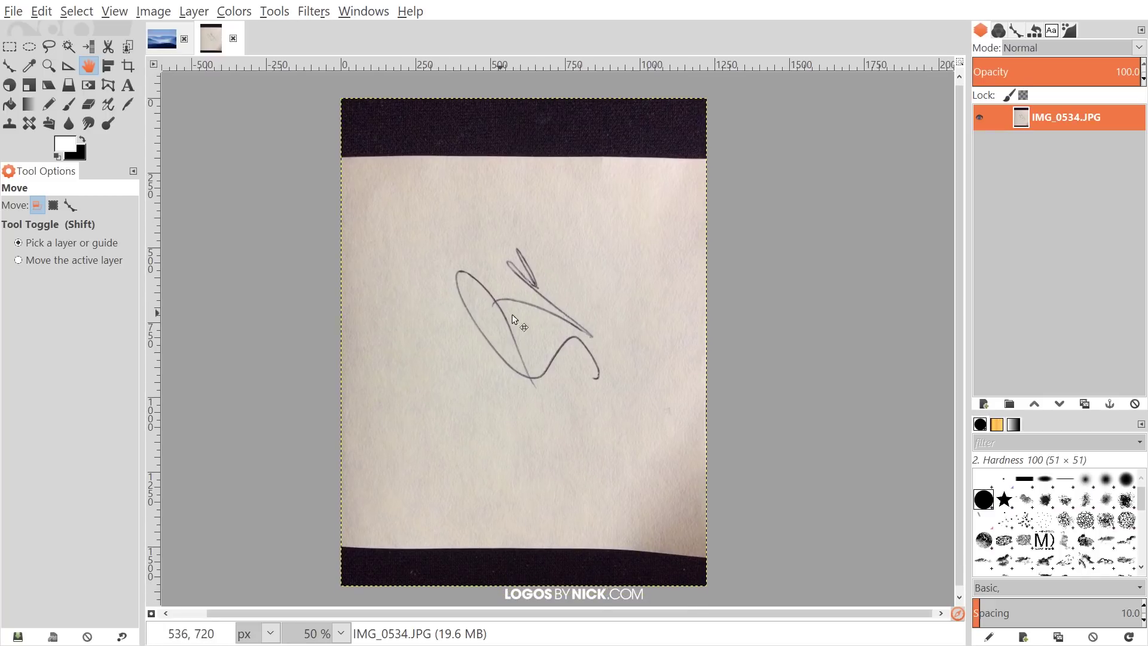
left_click_drag(559, 313, 572, 315)
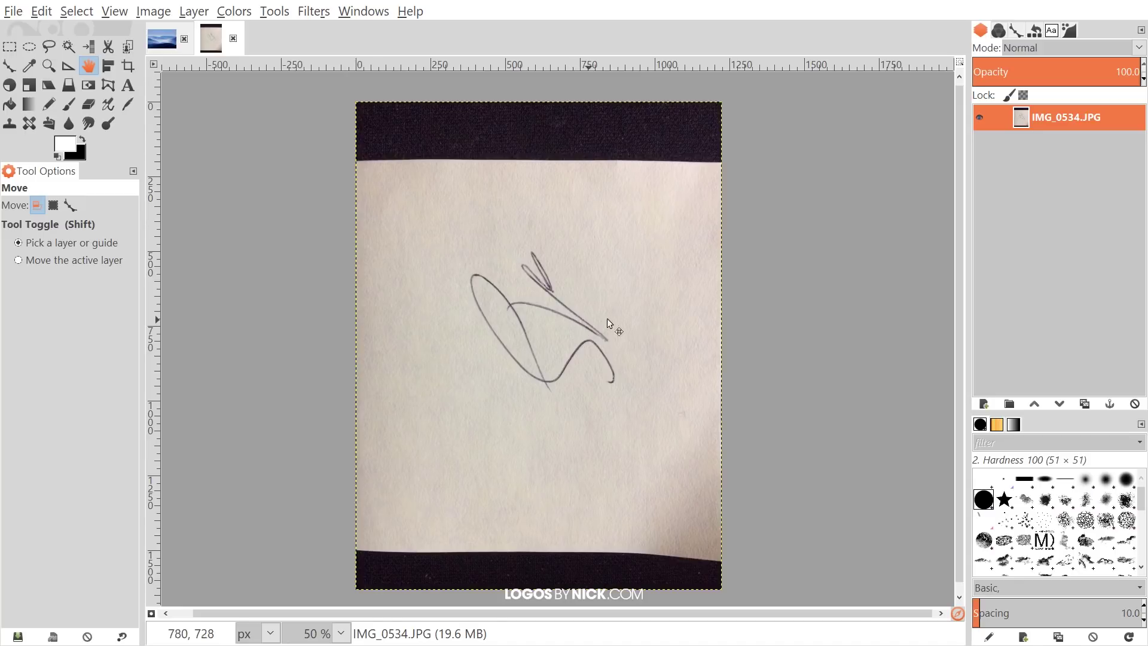
left_click_drag(604, 410, 565, 401)
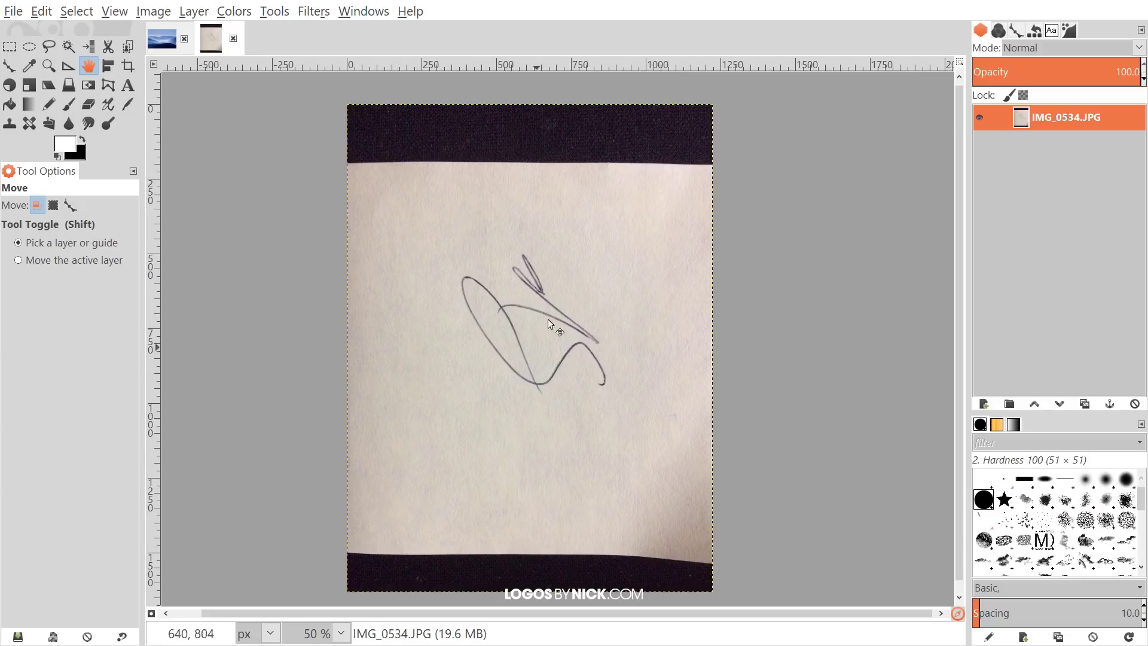
left_click_drag(543, 365, 550, 358)
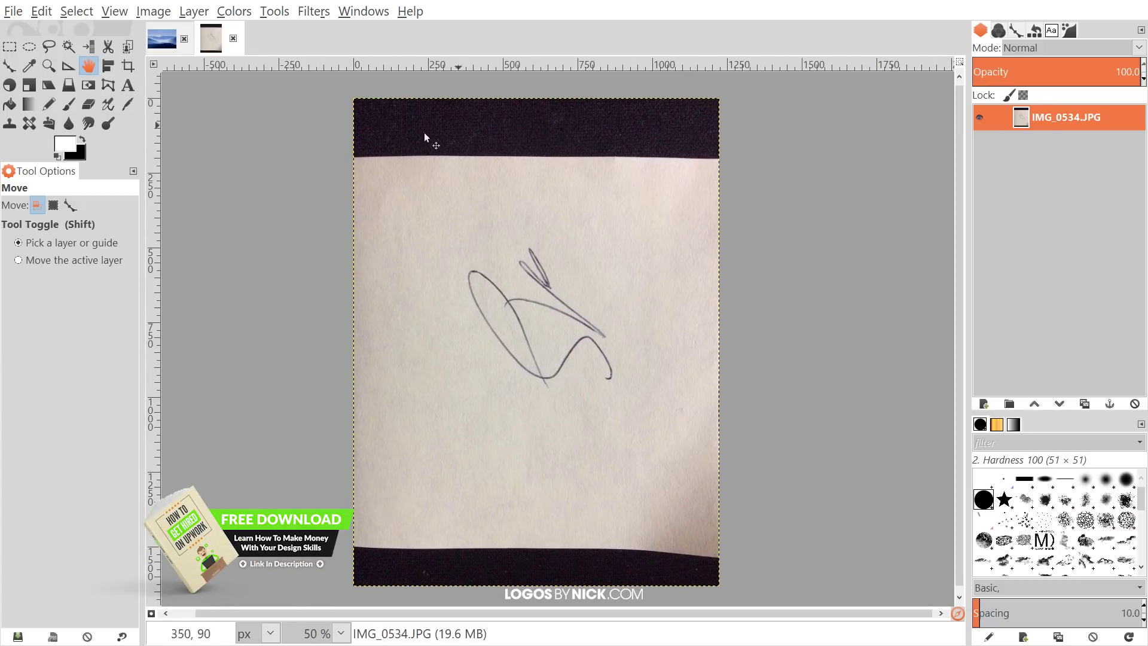
Rotate the whole image 90° counter-clockwise so the signature sits in landscape orientation.
left_click(147, 8)
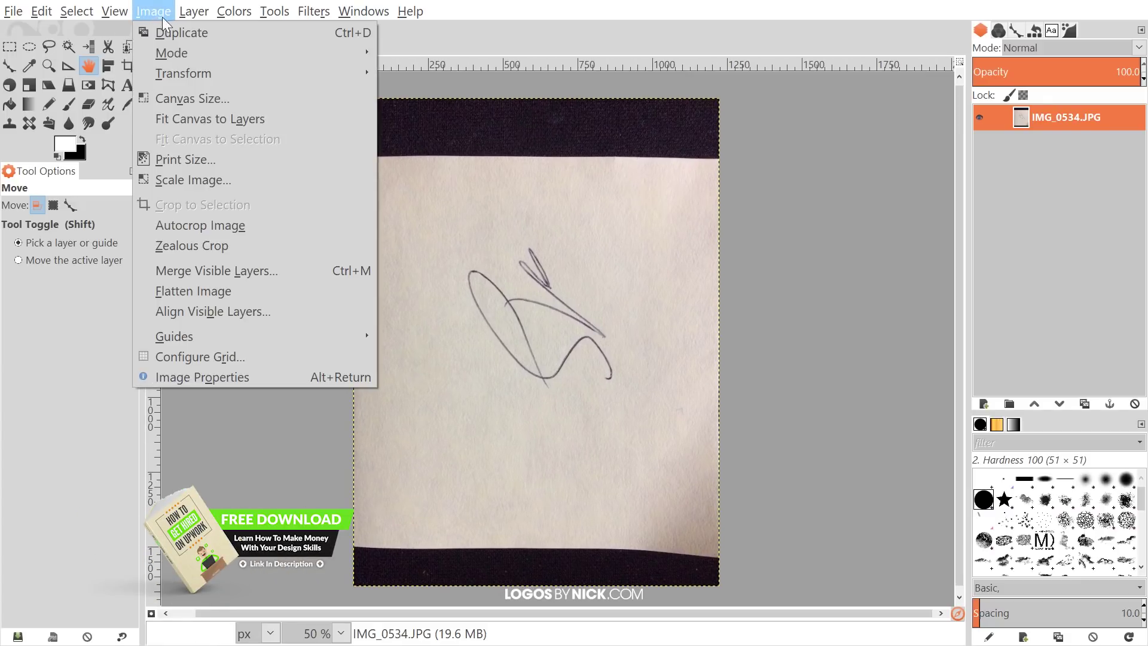
mouse_move(234, 72)
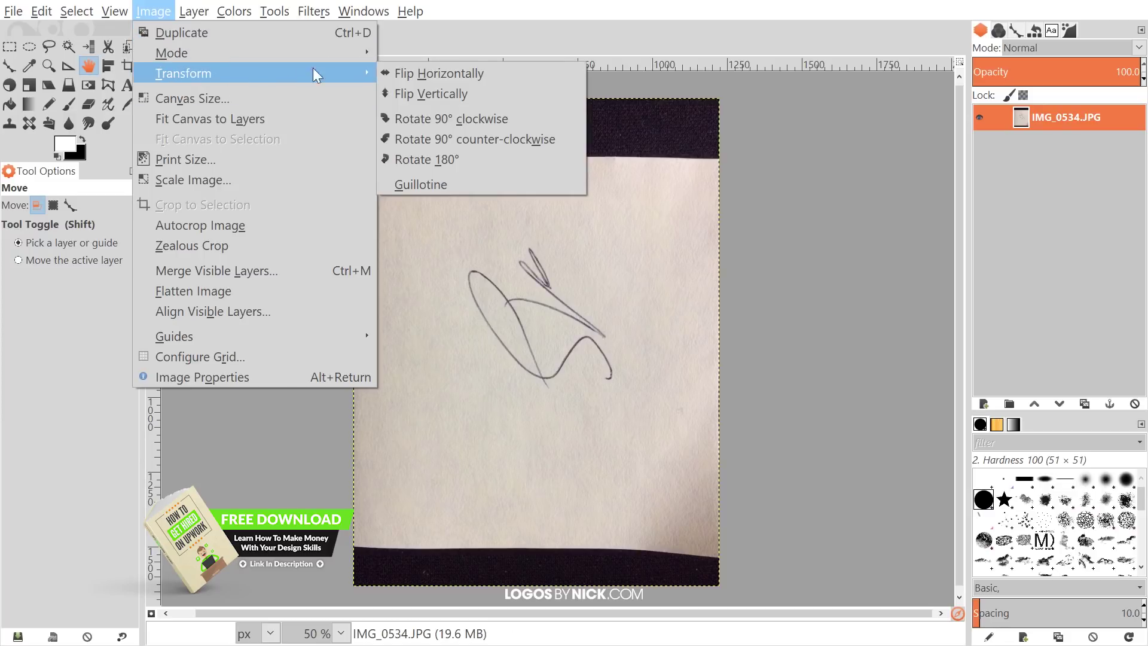
left_click(469, 138)
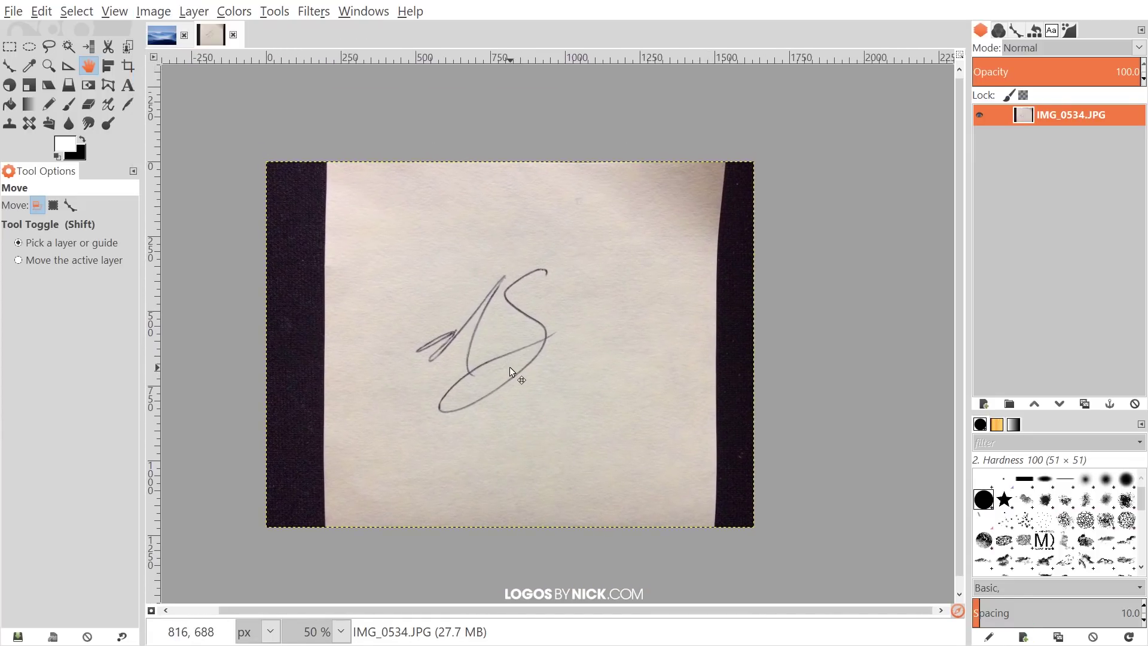
Add a new layer with transparency fill above the signature photo.
left_click(984, 404)
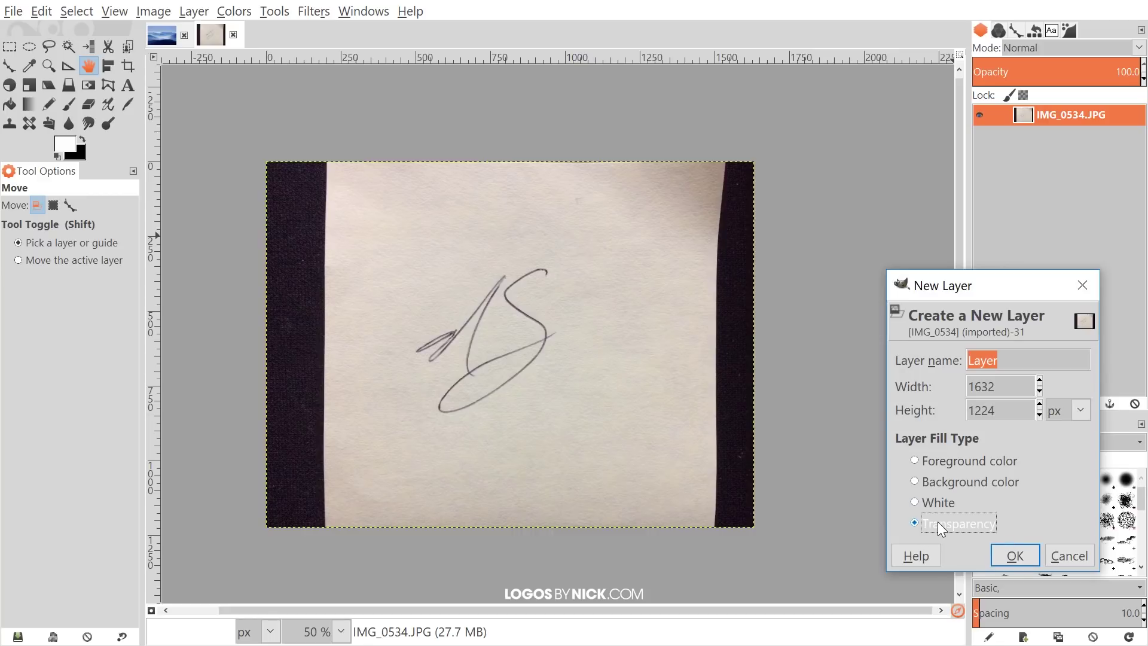
left_click(1015, 561)
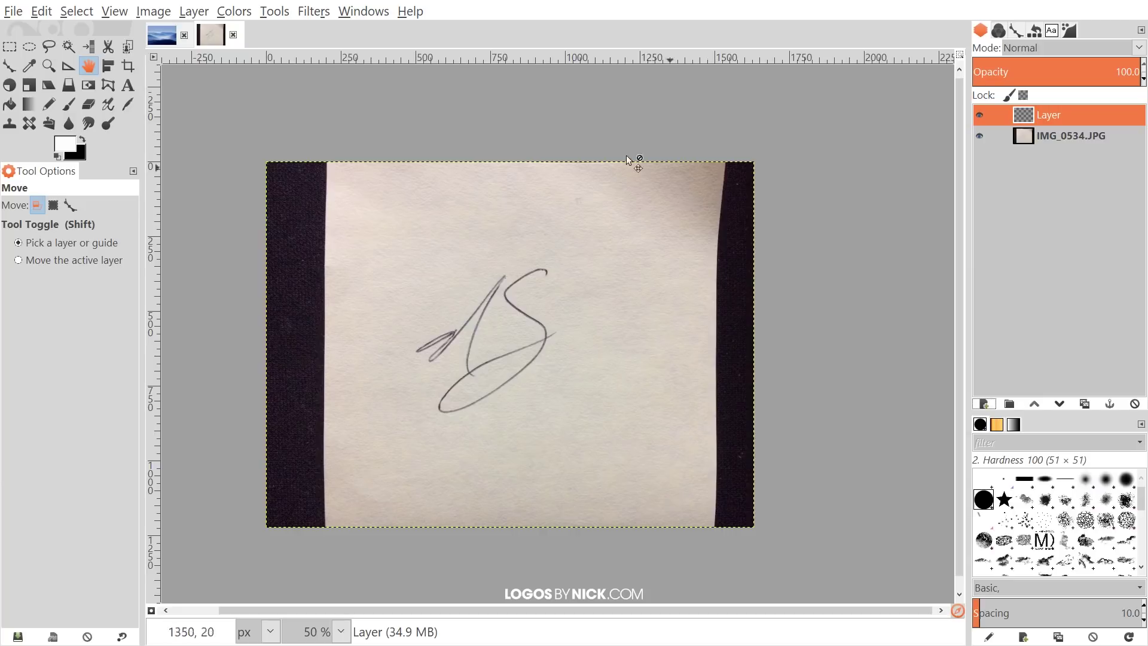
left_click_drag(533, 239, 547, 240)
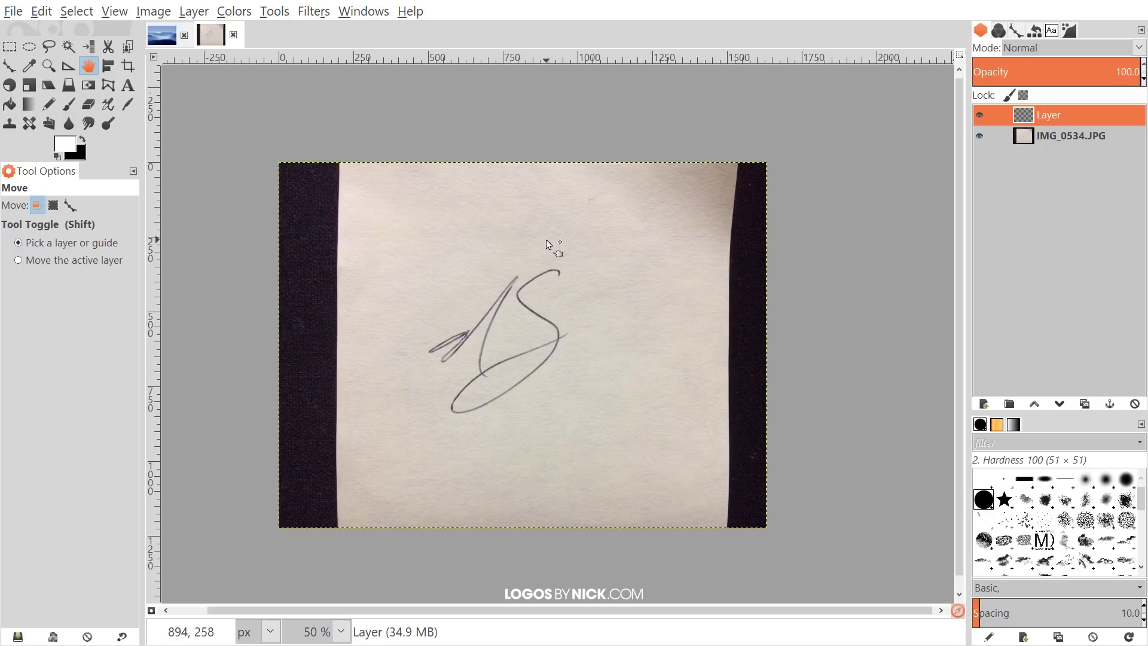
left_click_drag(547, 242, 550, 235)
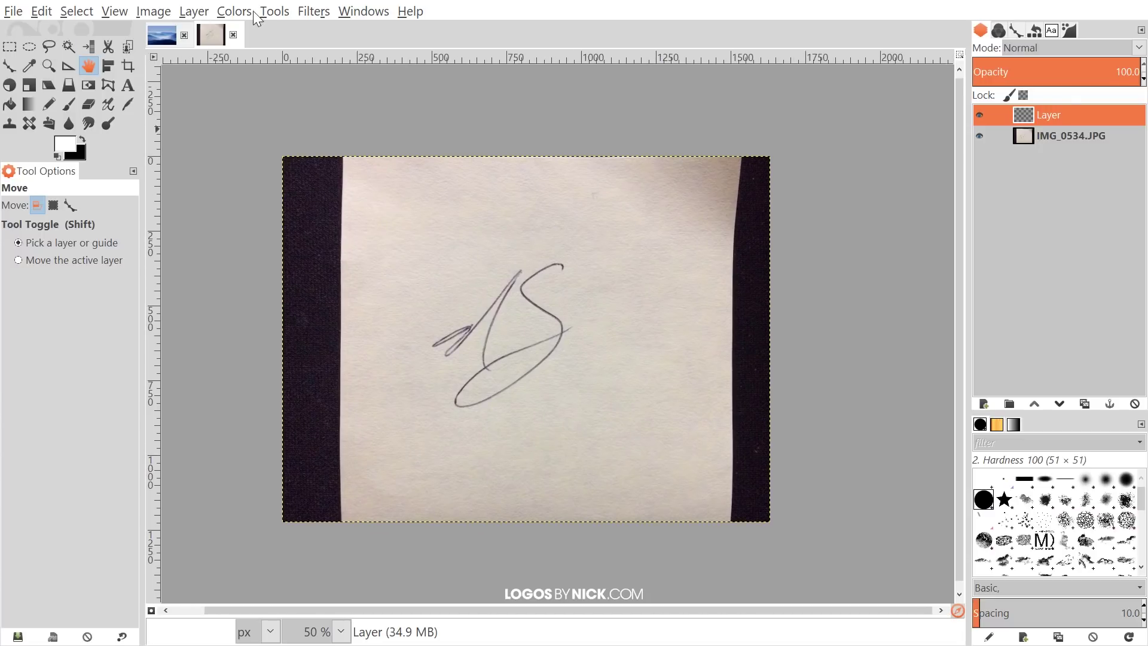
left_click(234, 11)
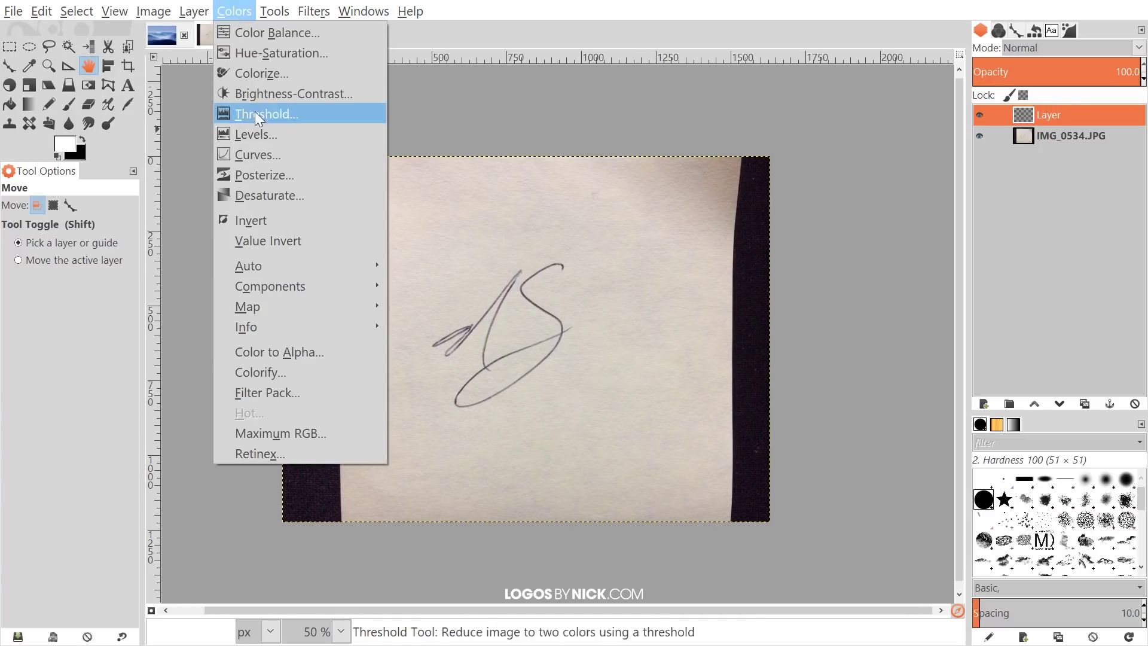
left_click(261, 120)
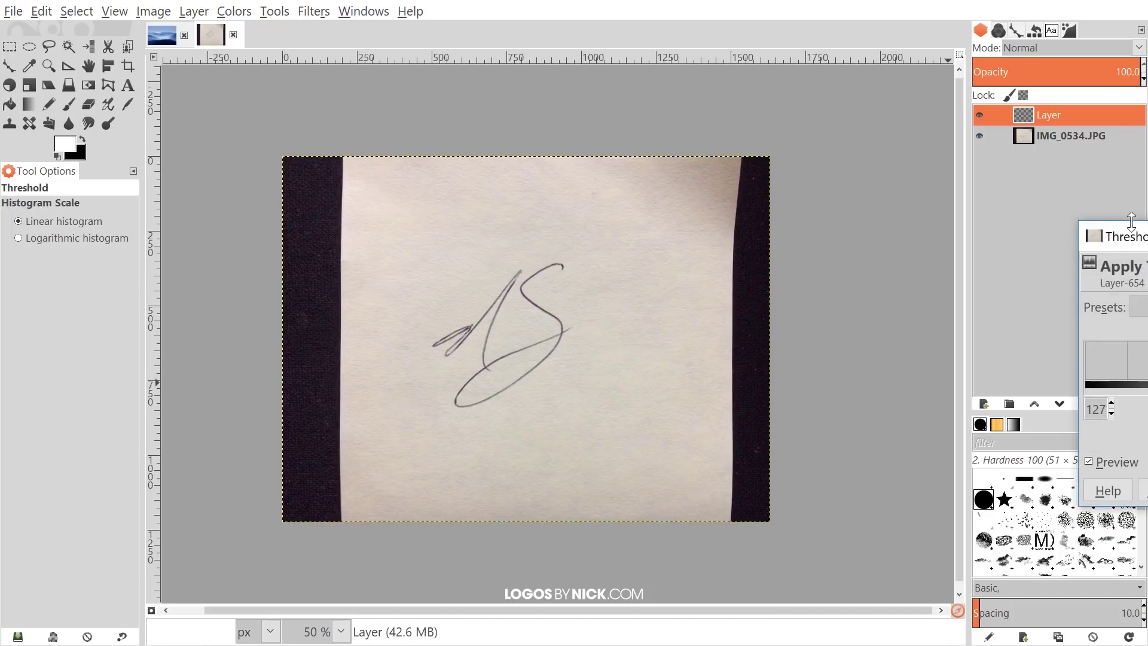
left_click_drag(1131, 232, 703, 169)
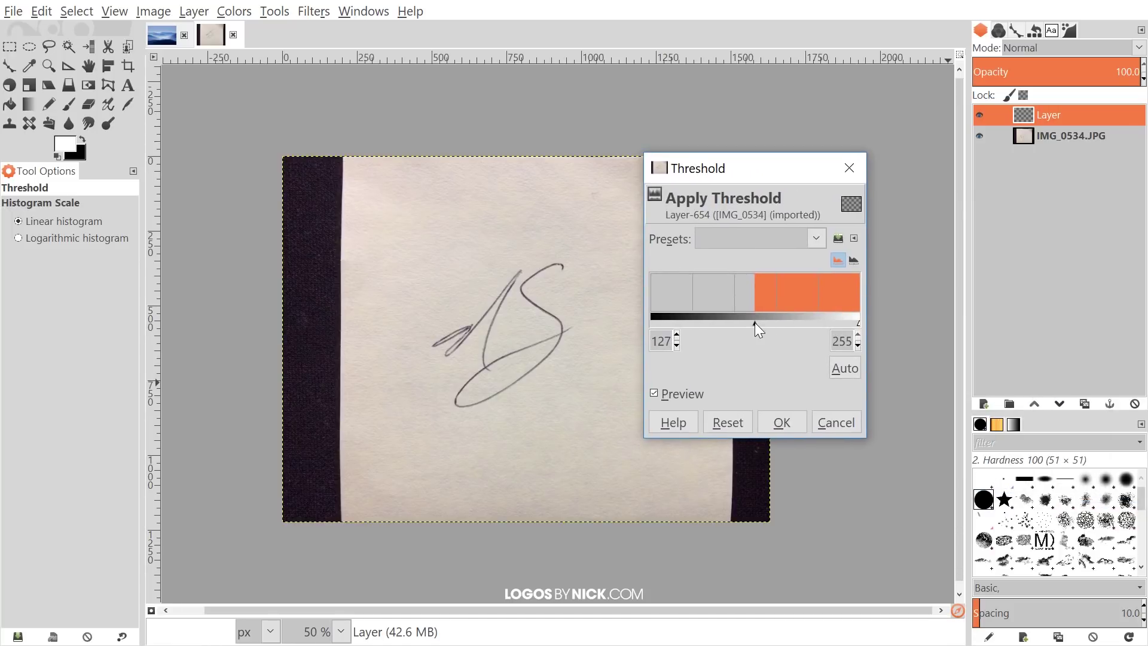
left_click_drag(755, 322, 774, 322)
left_click(1059, 139)
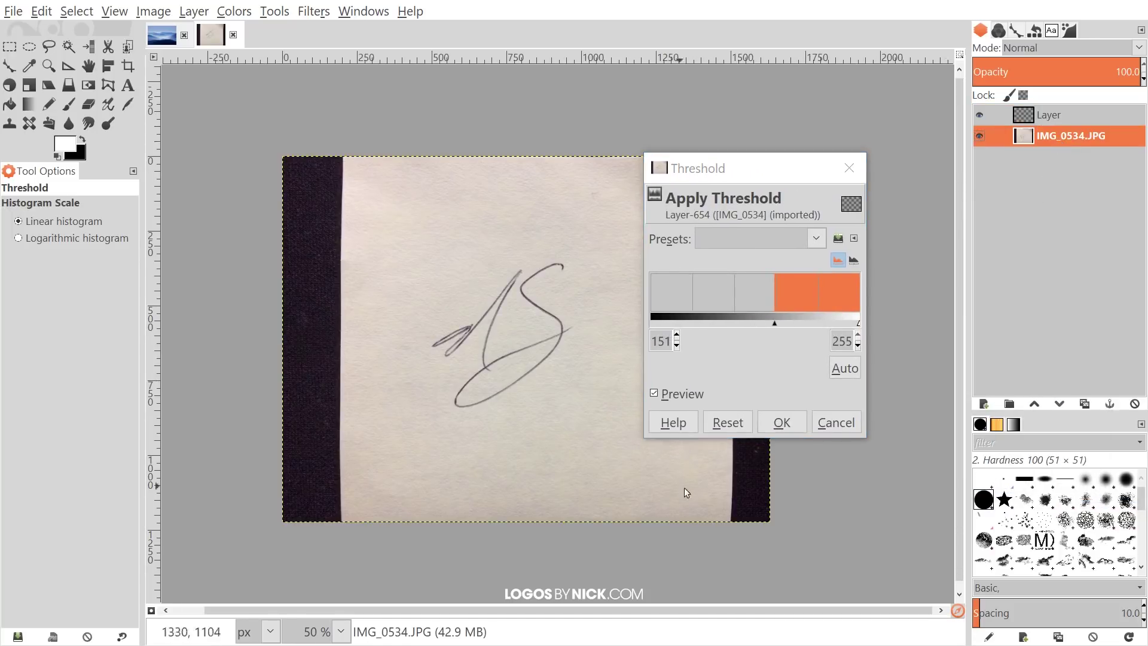
left_click(835, 421)
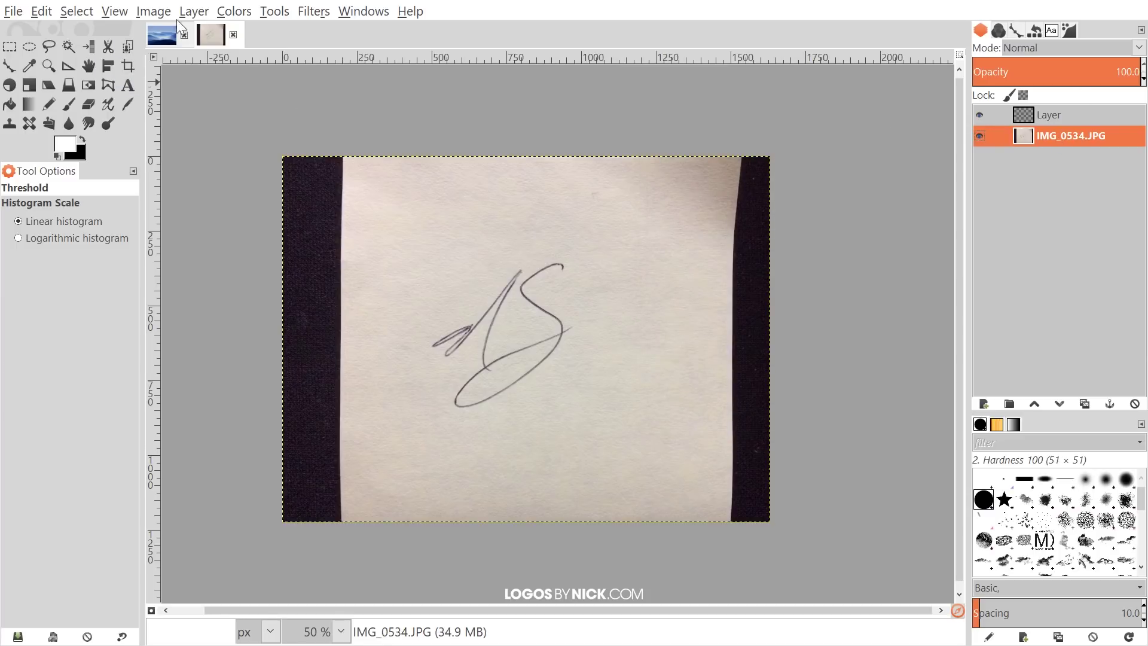
Apply a Threshold with a lower limit of 195 to the IMG_0534.JPG layer to turn the signature solid black.
left_click(241, 12)
left_click(264, 118)
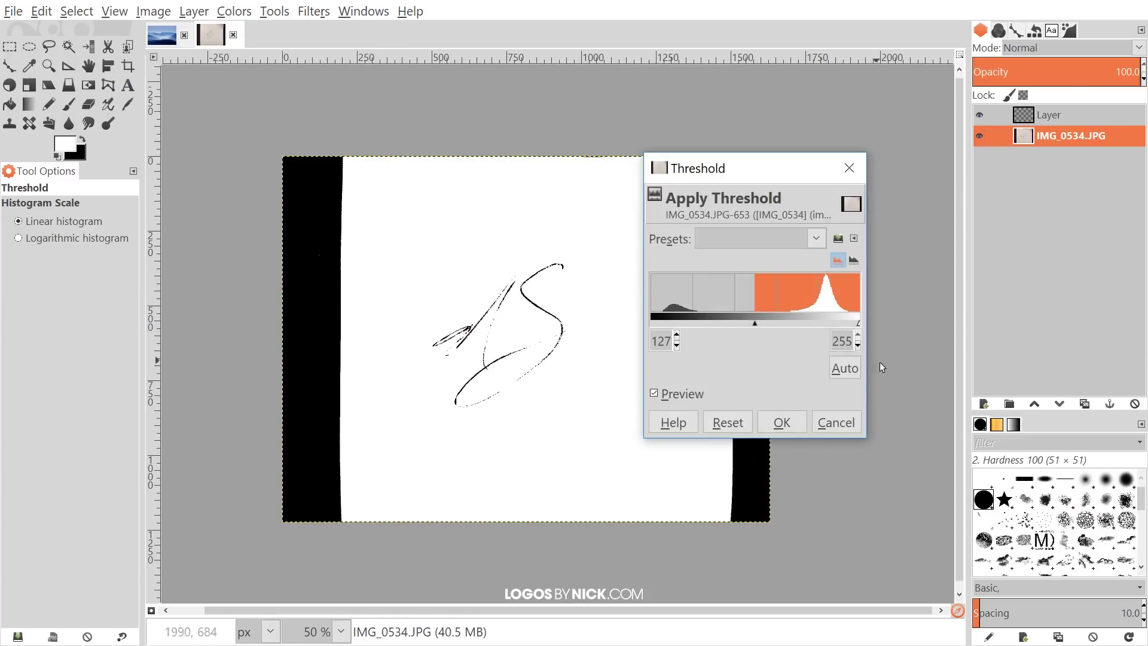
left_click_drag(755, 321, 809, 318)
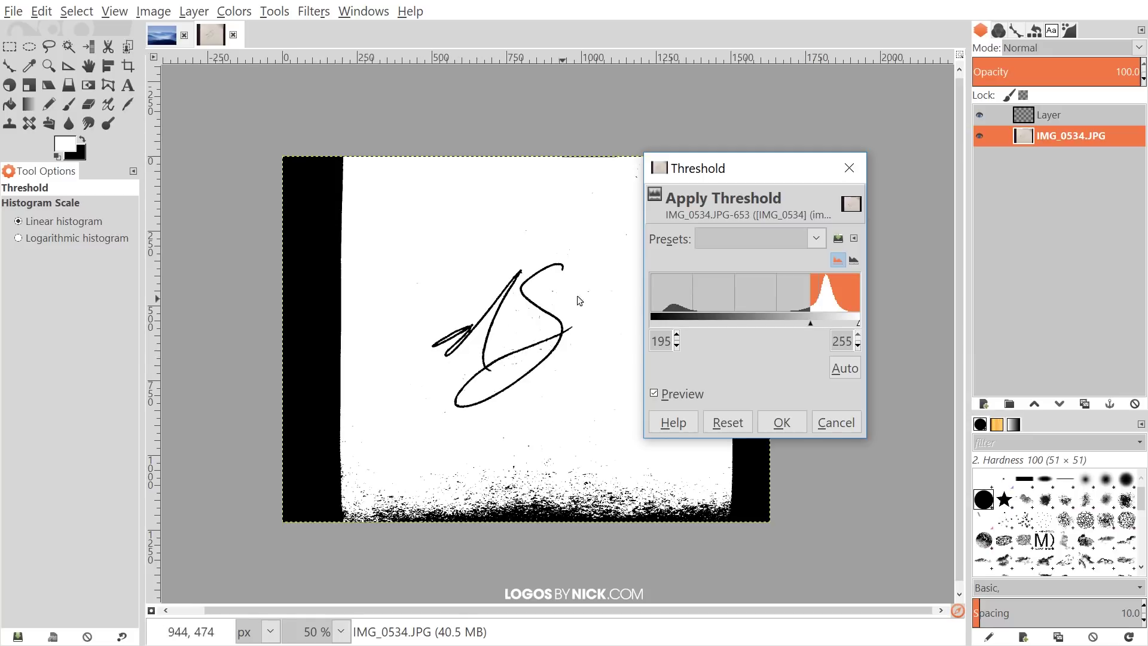
scroll(505, 399, "up", 4, "ctrl")
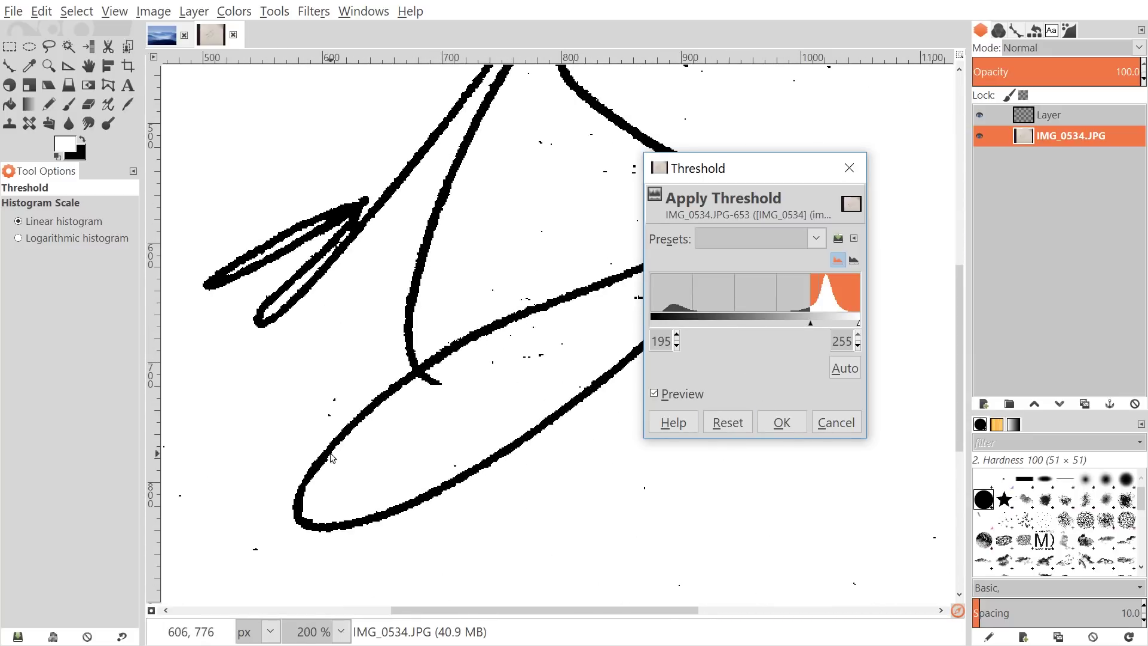
scroll(405, 365, "down", 4, "ctrl")
scroll(480, 359, "up", 1, "ctrl")
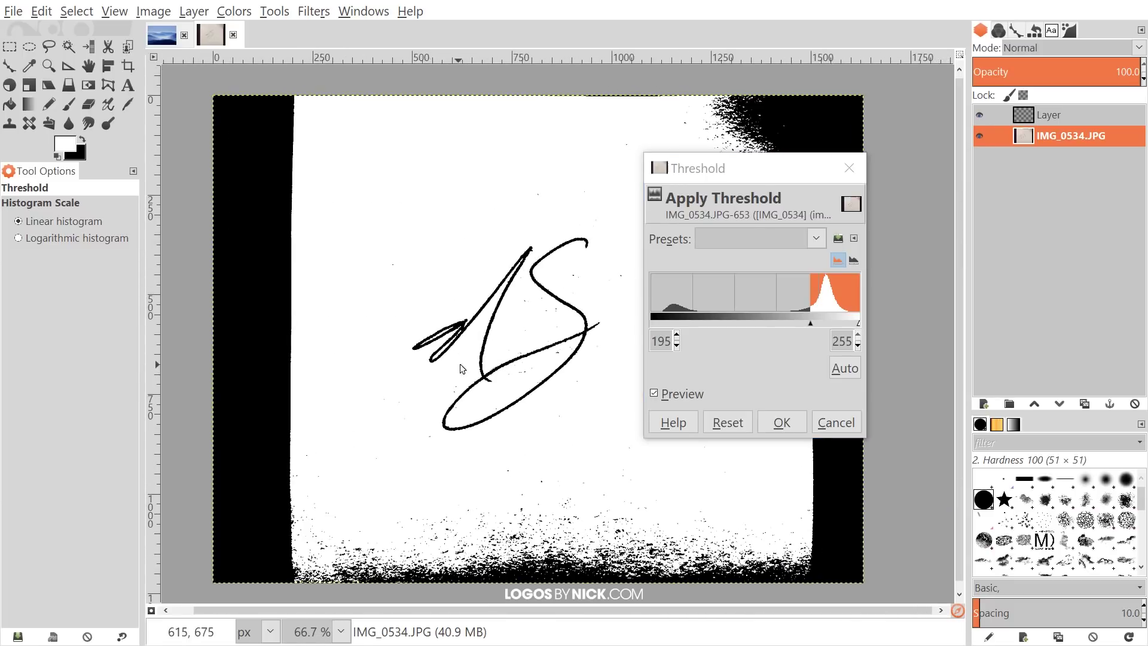
left_click(782, 422)
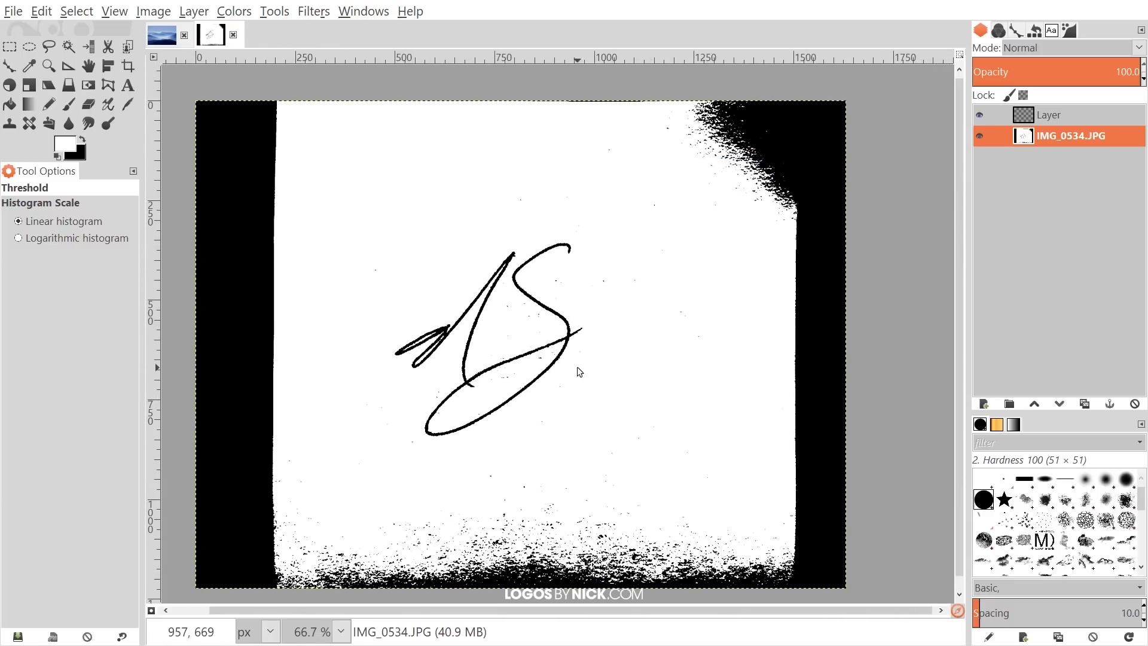
Undo the threshold on the photo layer and make the empty transparent layer active again.
scroll(510, 384, "down", 2, "ctrl")
key("ctrl+z")
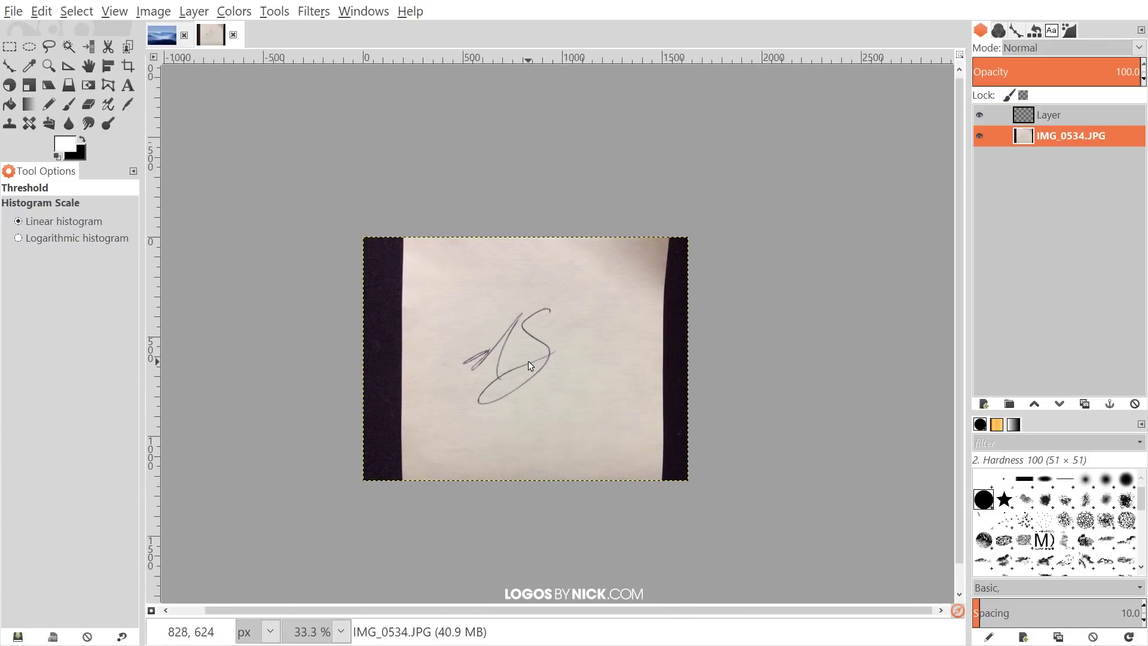
scroll(529, 361, "up", 1, "ctrl")
left_click(1051, 114)
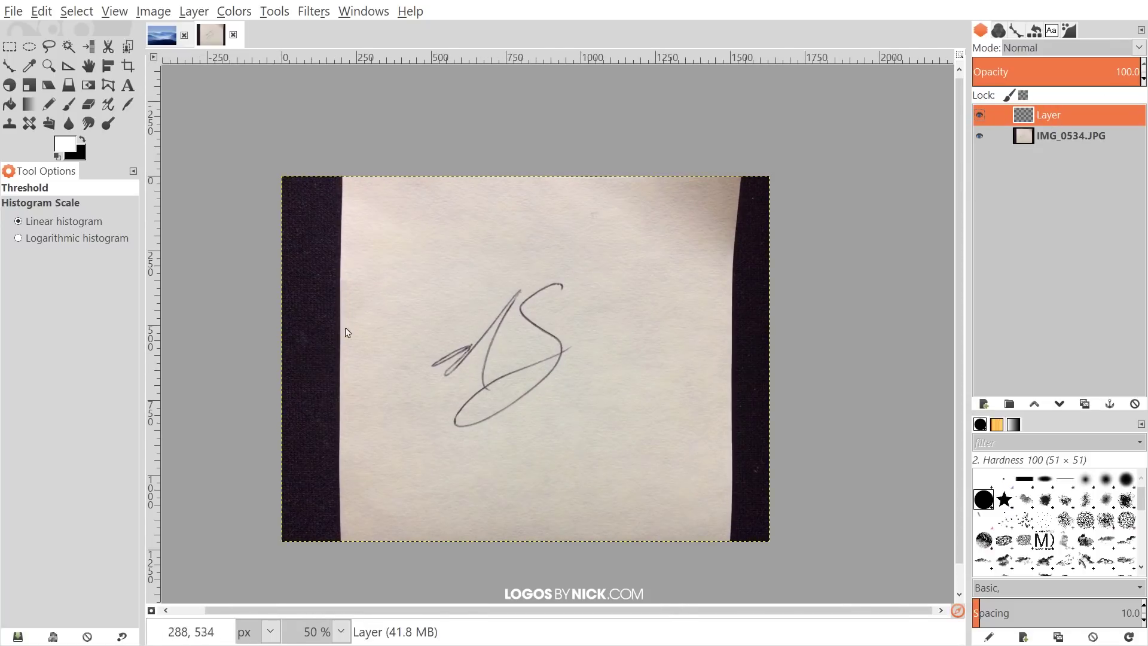
Start a new path with the Paths tool at the upper-right tip of the signature's small left-hand loops.
scroll(561, 373, "up", 1, "ctrl")
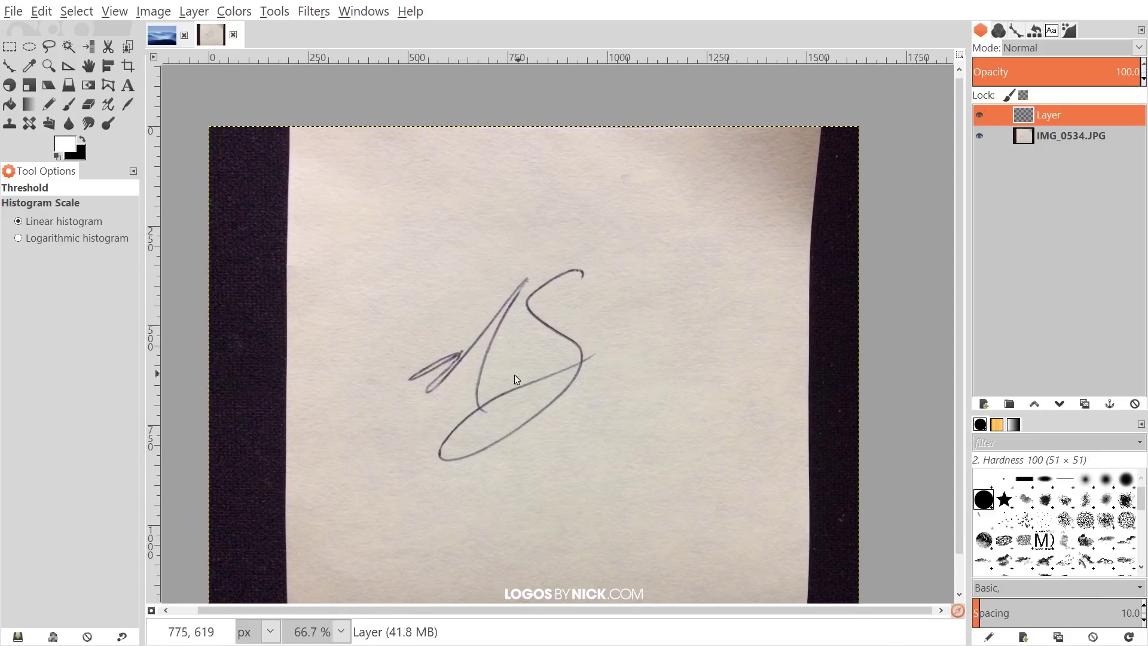
scroll(488, 387, "up", 1, "ctrl")
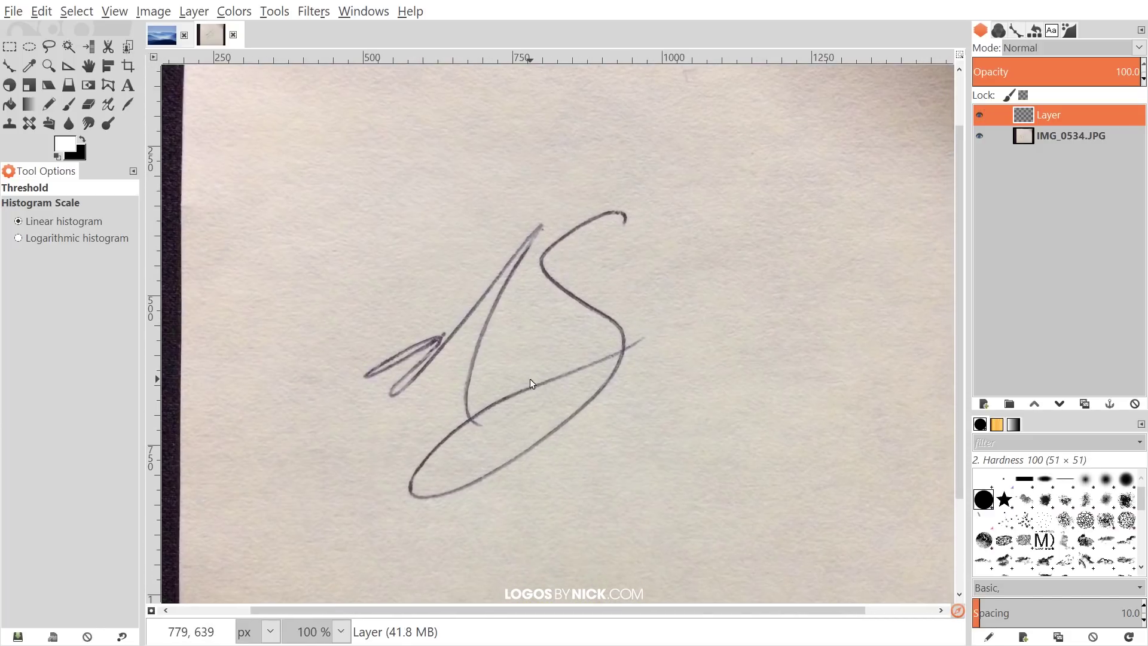
scroll(530, 383, "down", 1, "ctrl")
left_click_drag(562, 332, 532, 369)
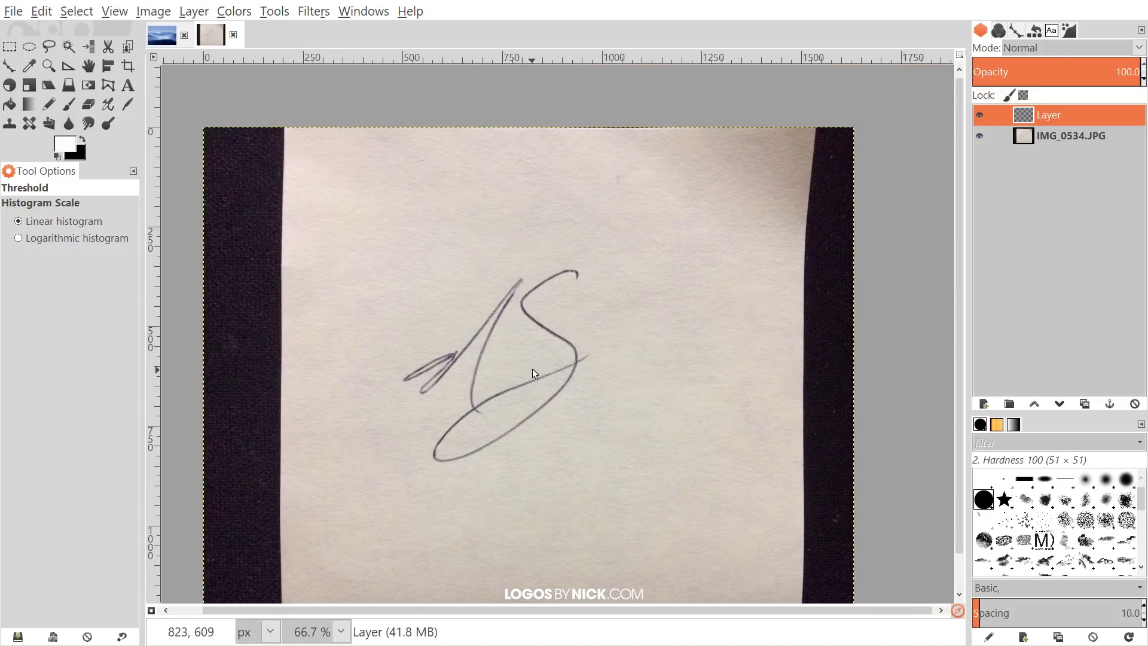
scroll(485, 369, "up", 2, "ctrl")
scroll(515, 352, "down", 1)
scroll(516, 352, "left", 1)
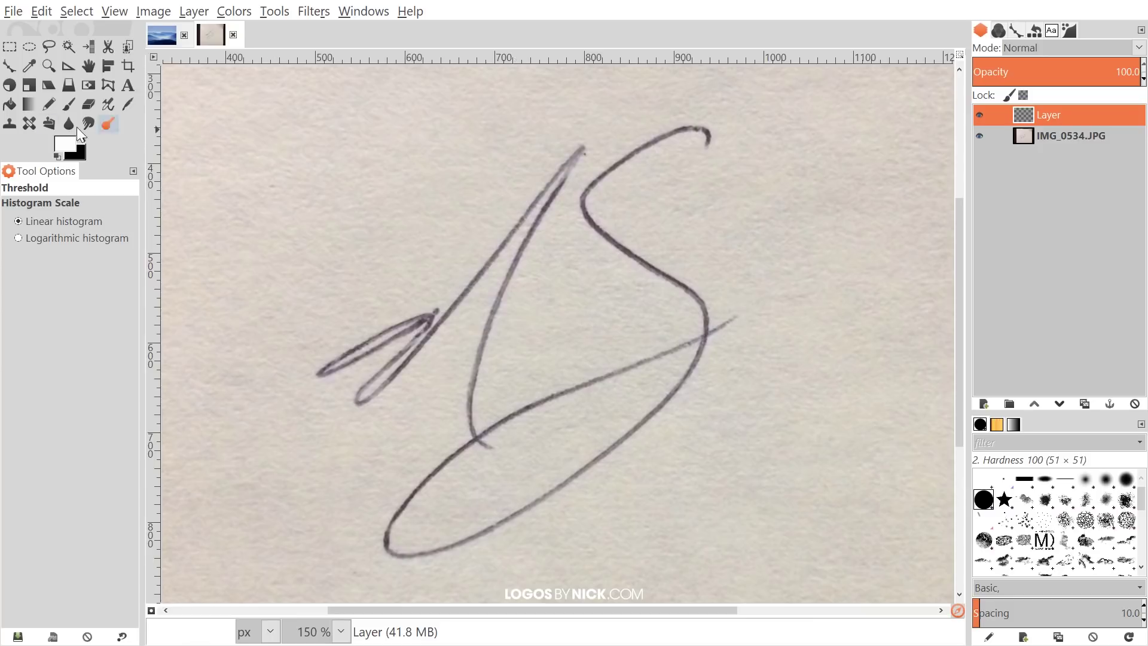
left_click(11, 67)
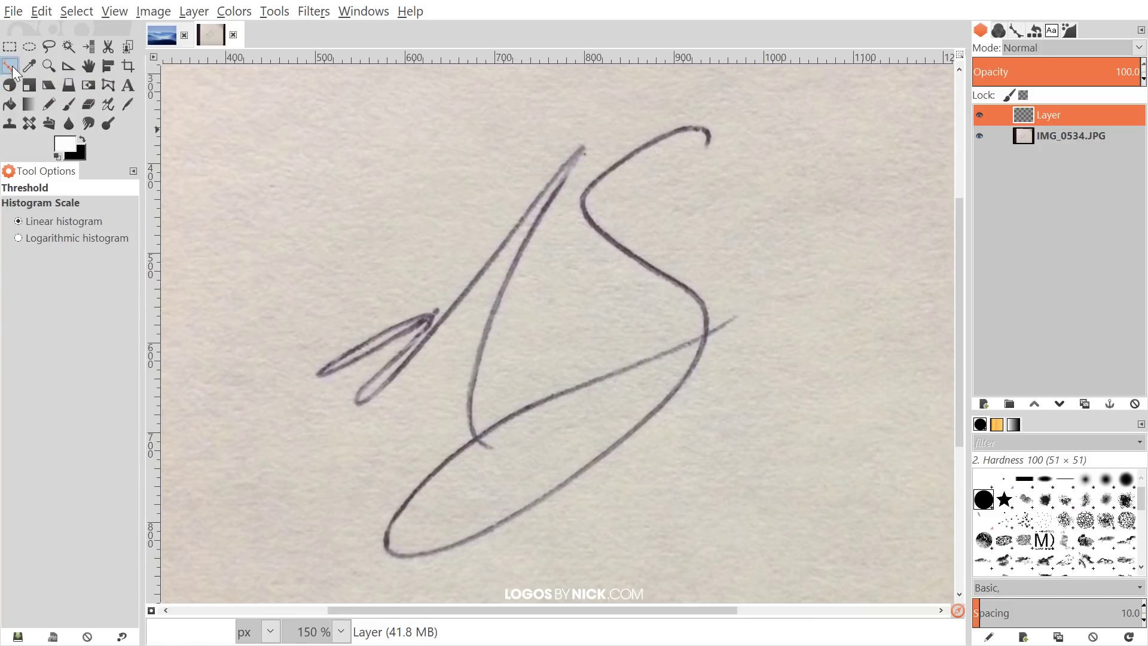
scroll(723, 304, "left", 1)
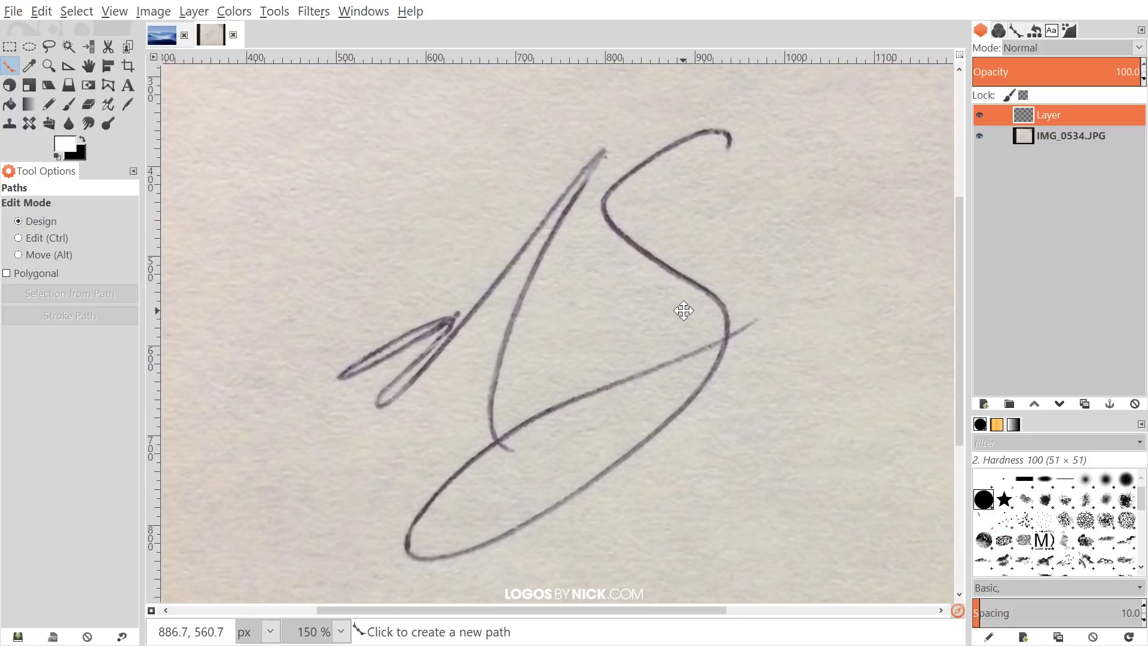
left_click(458, 309)
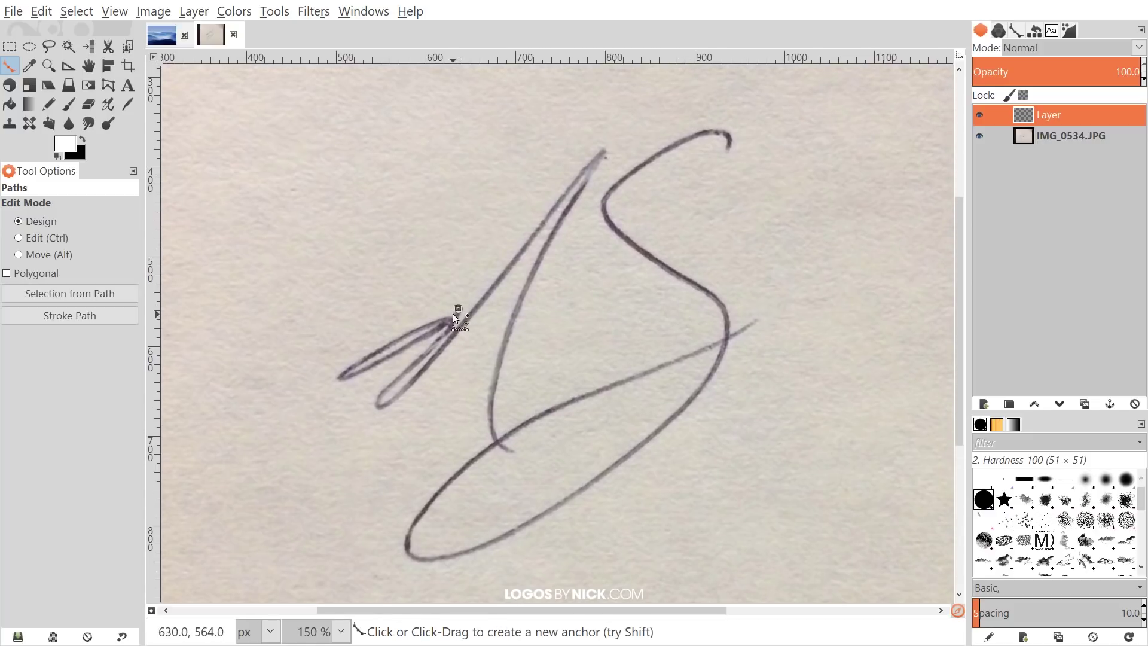
key("ctrl+z")
left_click(460, 312)
Trace the path around the first small loop and onto the second loop's upper side with three curved anchors.
left_click_drag(358, 373, 311, 389)
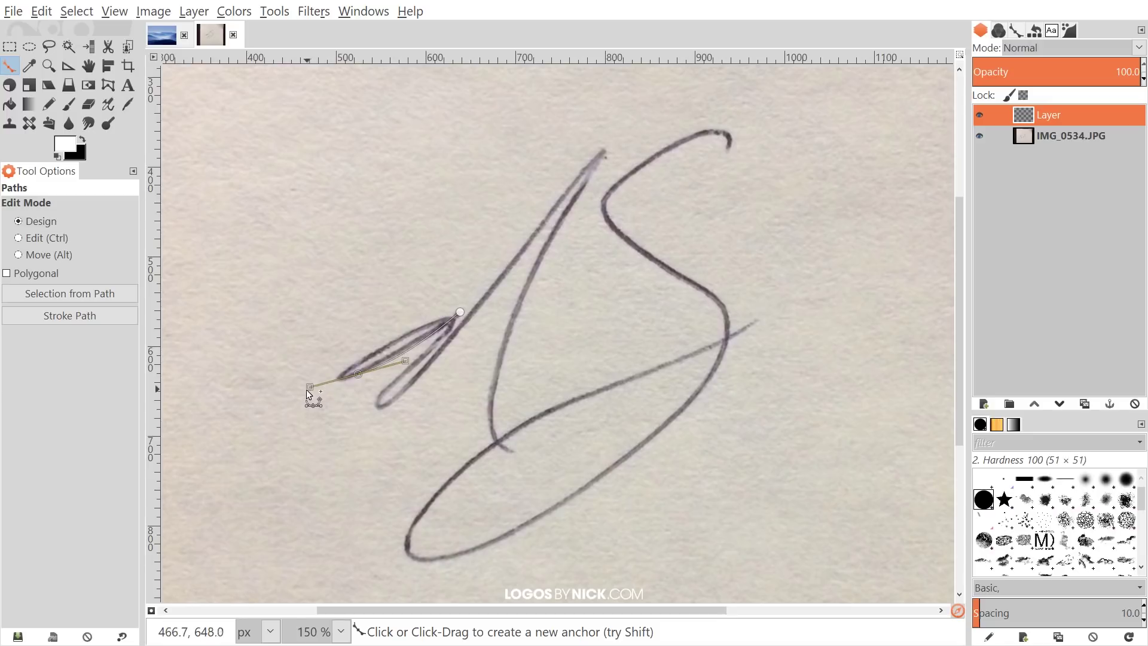
scroll(352, 376, "up", 3, "ctrl")
scroll(356, 379, "right", 2)
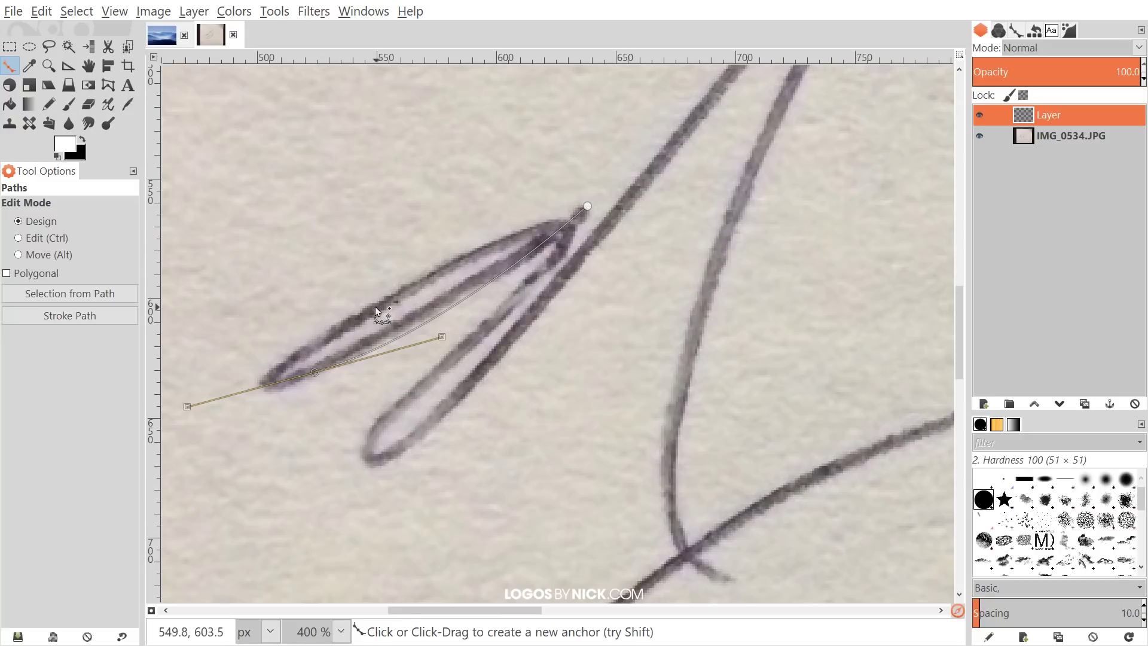
left_click_drag(374, 306, 406, 292)
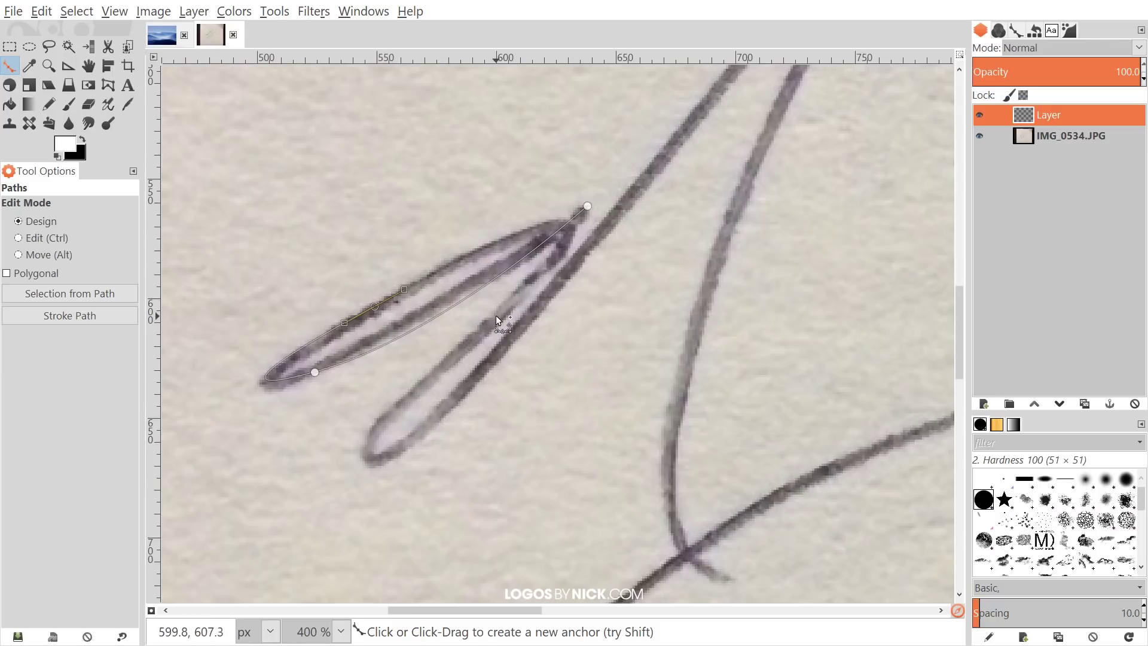
left_click_drag(496, 315, 356, 450)
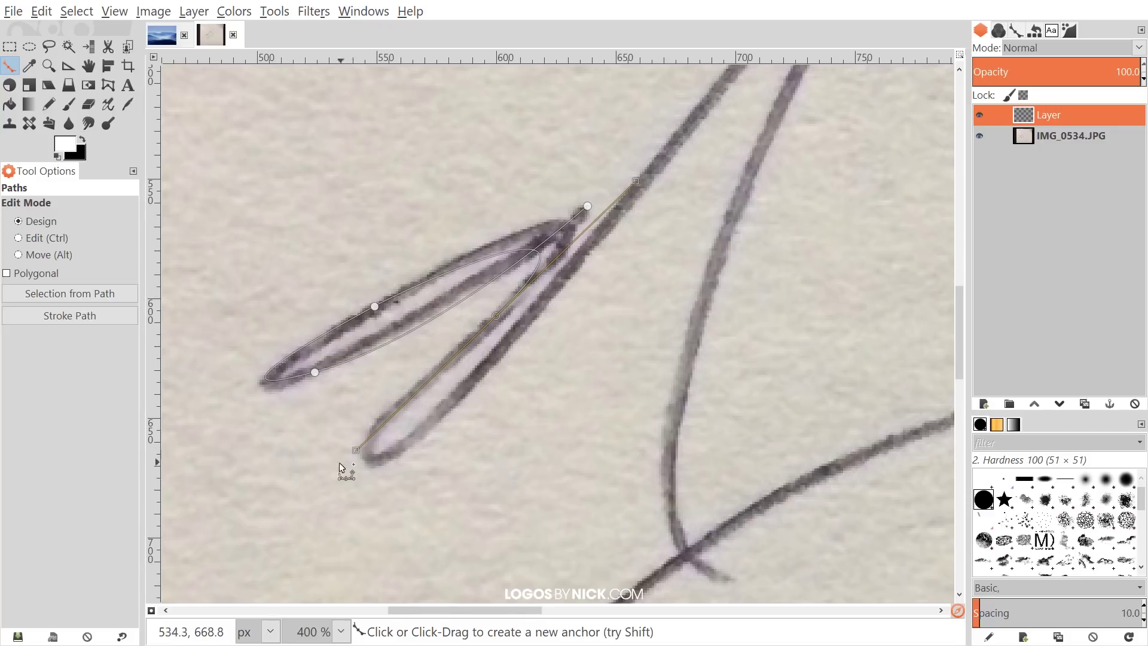
left_click_drag(492, 424, 510, 409)
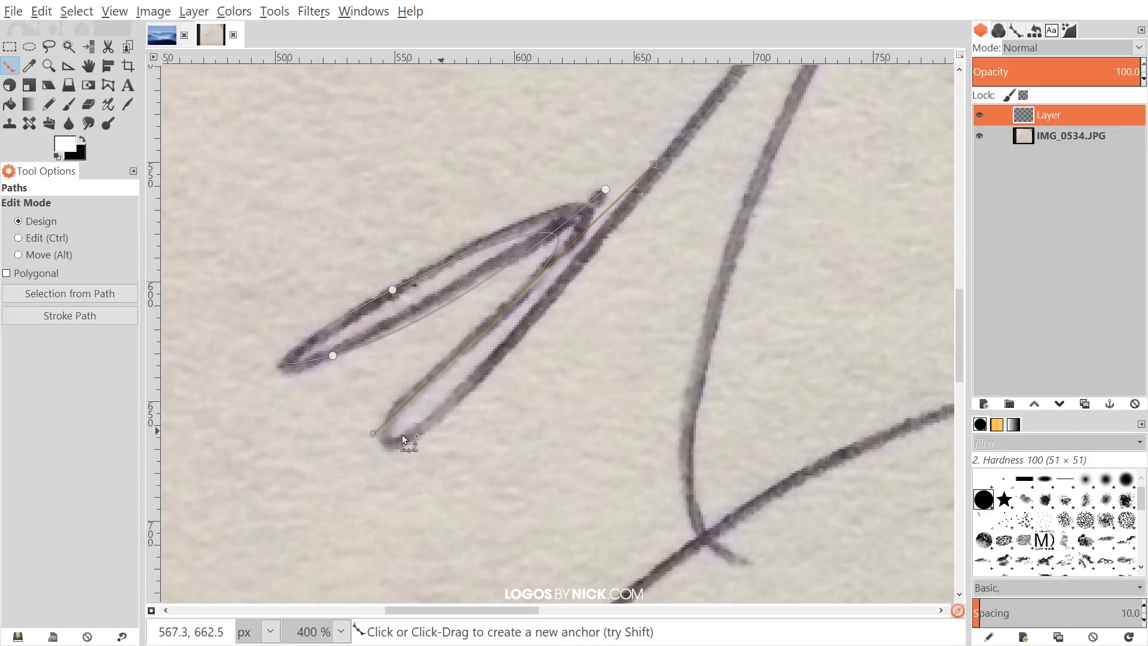
left_click(367, 445)
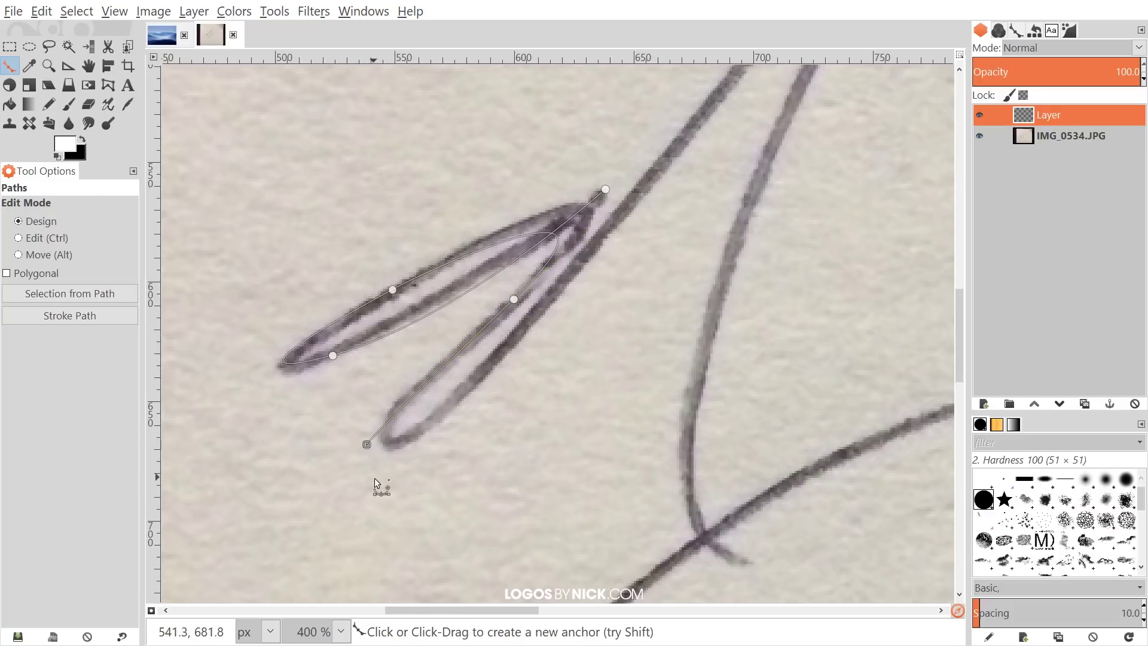
scroll(358, 499, "down", 3, "ctrl")
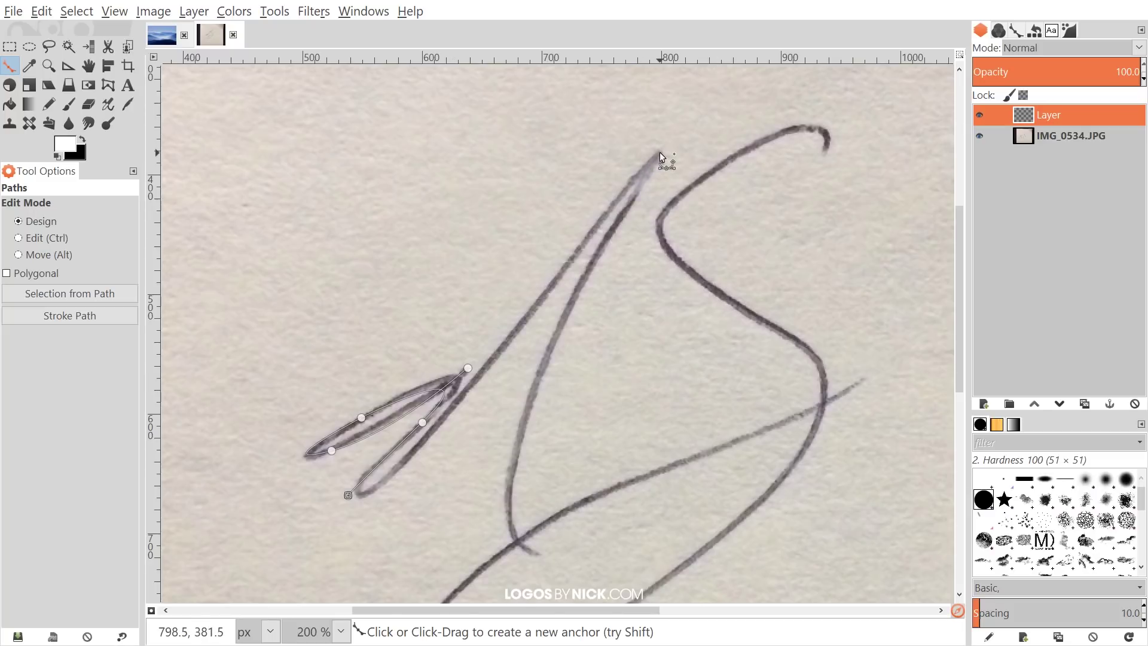
mouse_move(660, 158)
left_mouse_down()
mouse_move(677, 53)
mouse_move(746, 30)
mouse_move(737, 166)
mouse_move(713, 133)
mouse_move(737, 182)
left_mouse_up()
left_click_drag(606, 408, 623, 263)
scroll(368, 498, "up", 1)
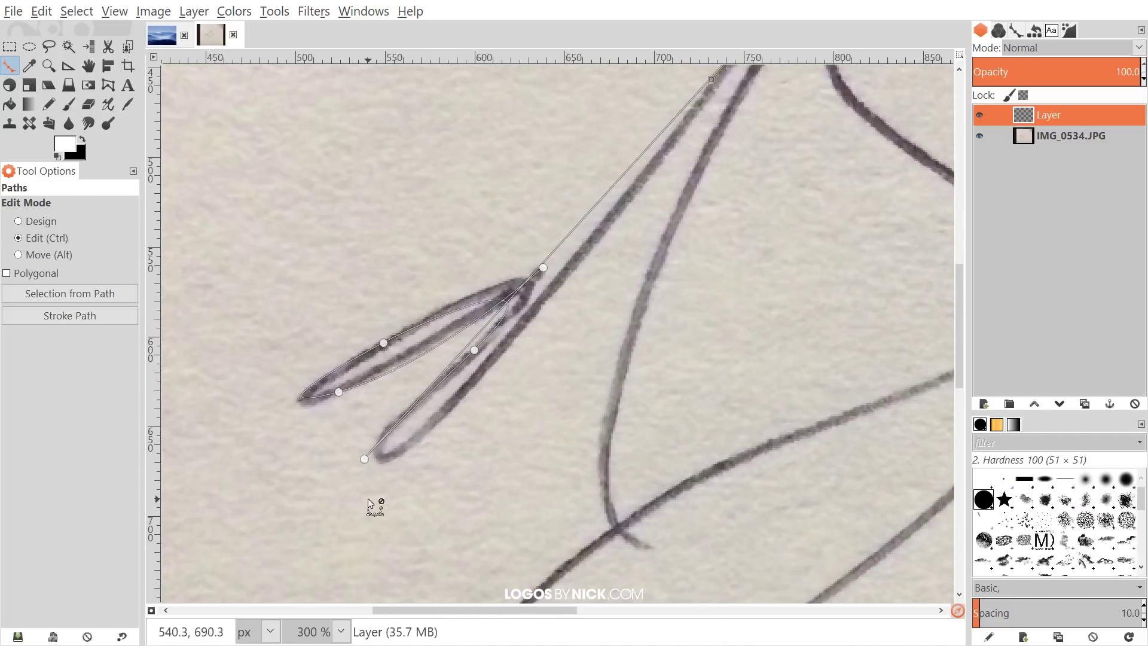
scroll(368, 497, "up", 1)
left_click(363, 447)
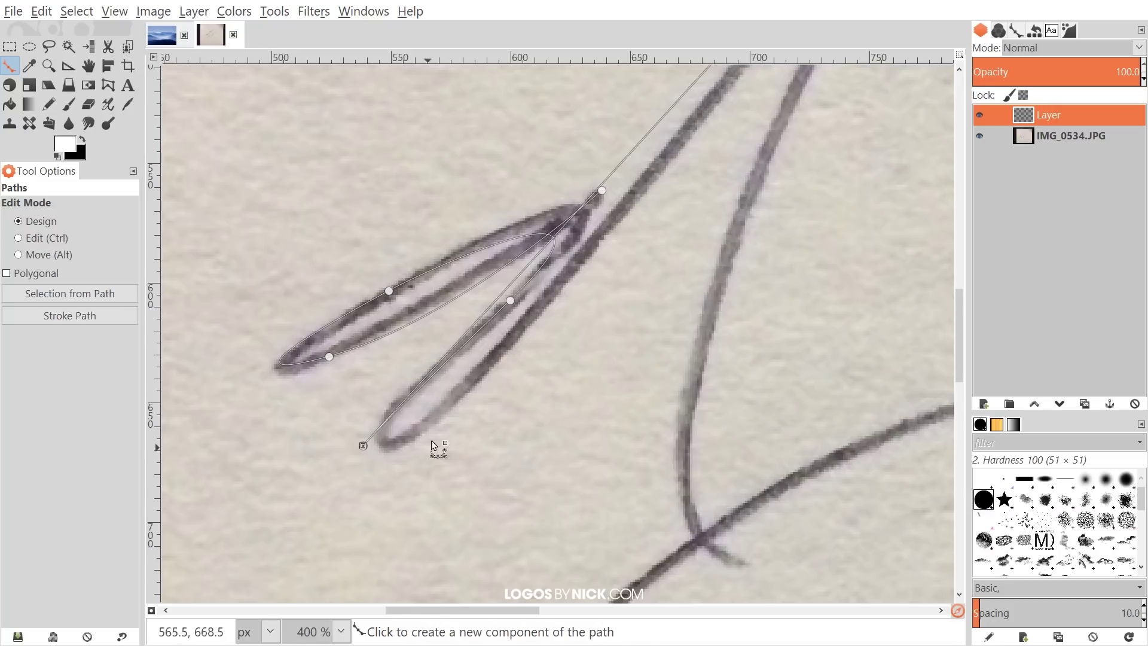
left_click_drag(623, 196, 577, 303)
left_click_drag(589, 257, 605, 286)
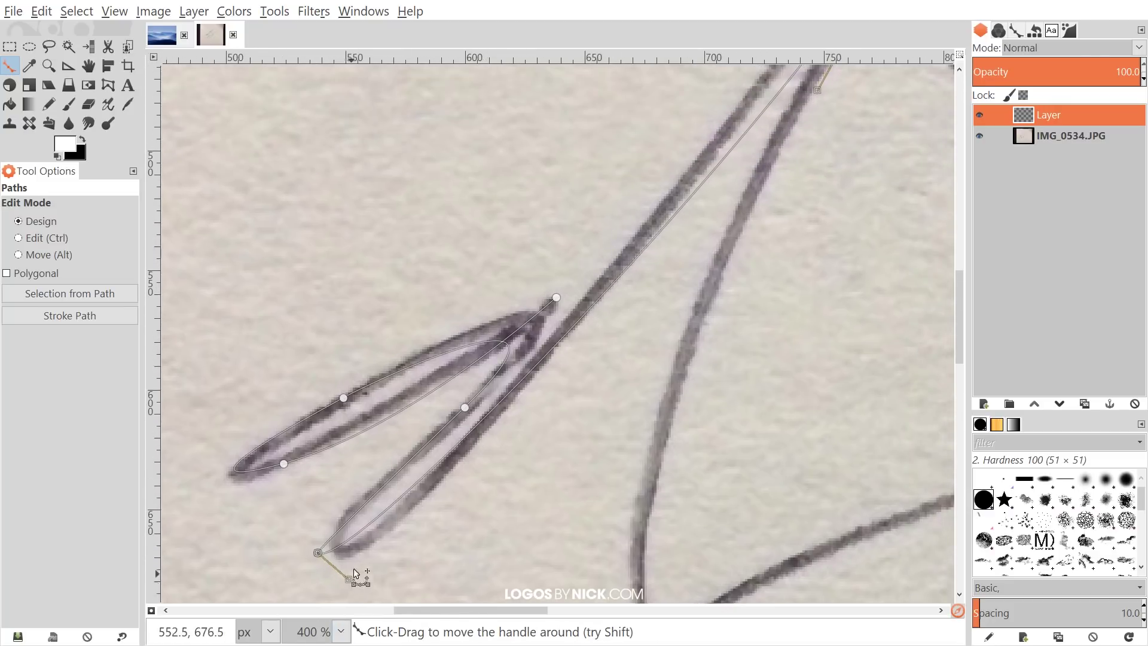
left_click_drag(353, 577, 448, 460)
left_click_drag(617, 266, 420, 477)
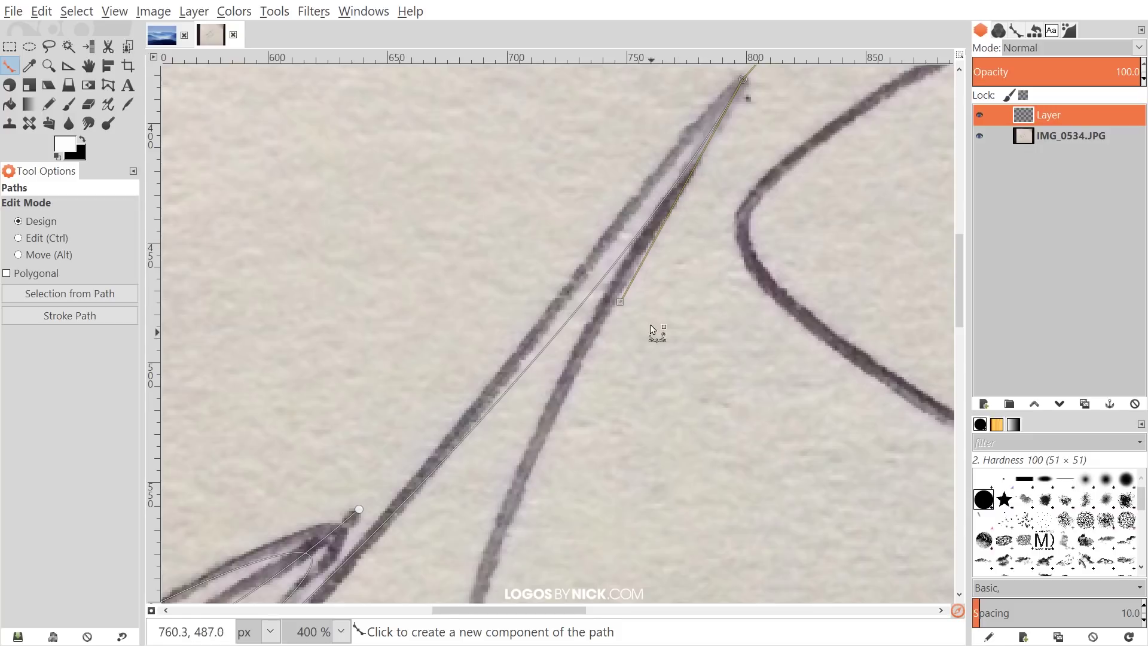
left_click_drag(620, 301, 576, 273)
scroll(597, 323, "down", 2)
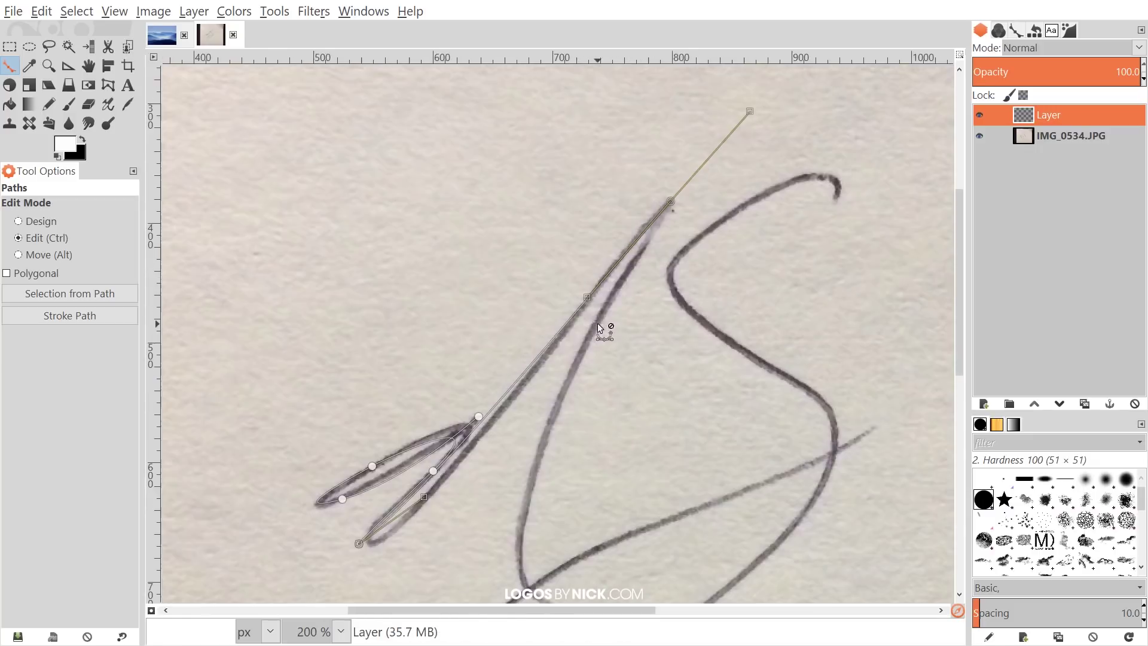
left_click_drag(606, 370, 629, 329)
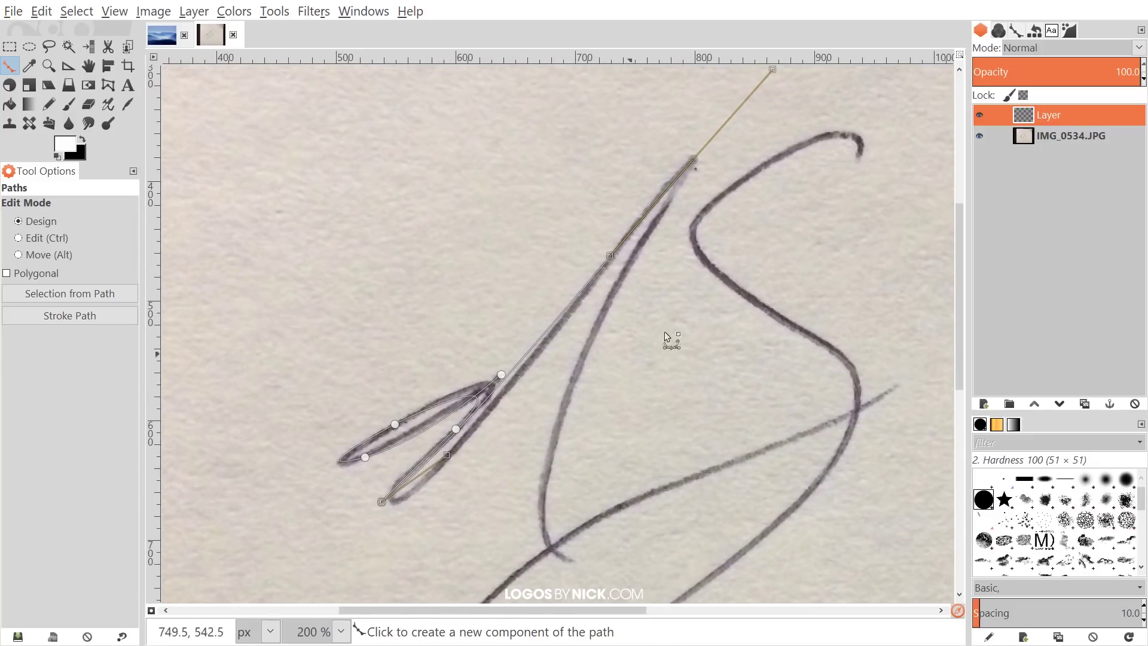
scroll(668, 336, "up", 2)
scroll(668, 336, "right", 1)
scroll(676, 326, "down", 1)
scroll(675, 326, "left", 1)
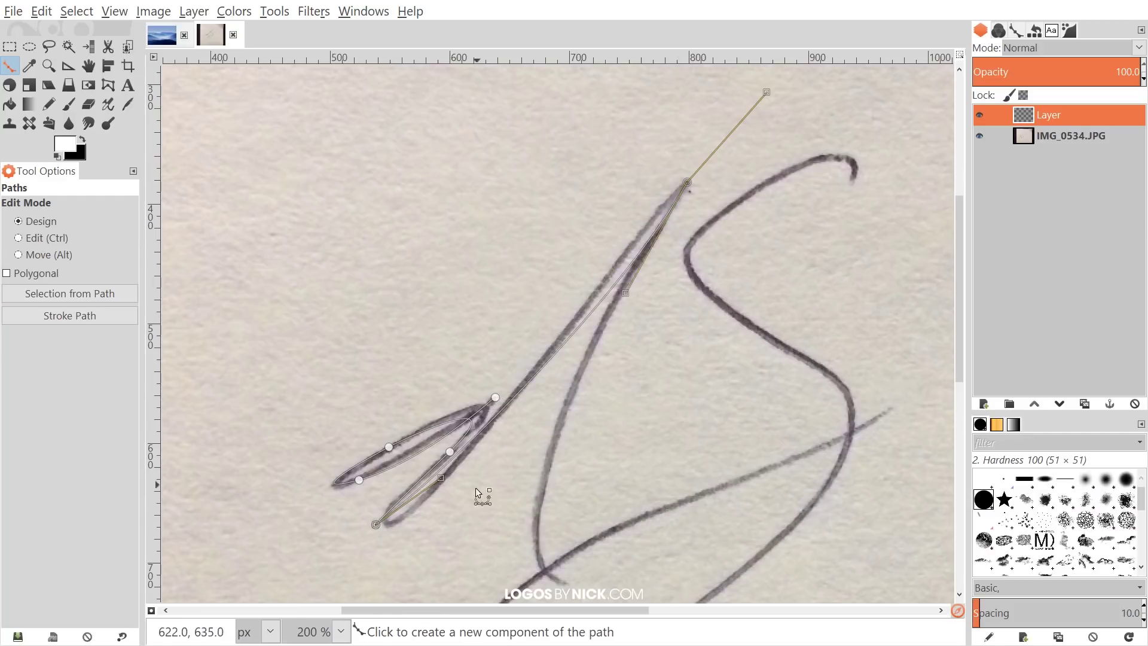
scroll(490, 454, "down", 2)
scroll(490, 454, "left", 1)
scroll(496, 435, "down", 2)
scroll(496, 435, "left", 1)
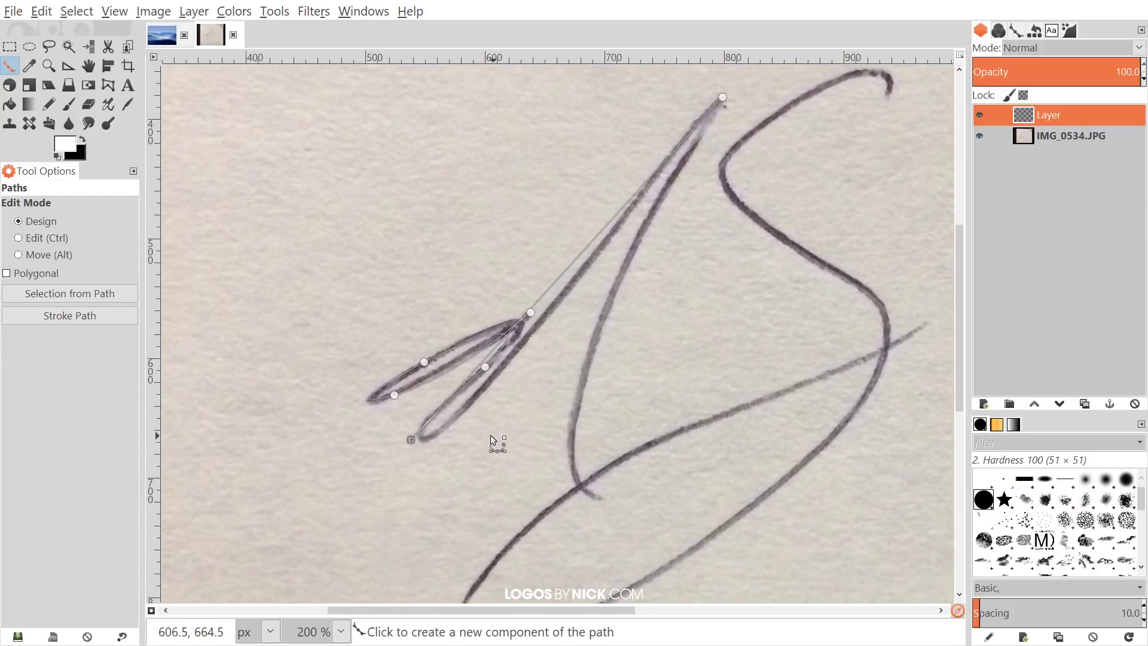
left_click_drag(498, 422, 482, 411)
key("ctrl+z")
key("ctrl+z")
Continue the path around the second small loop and up to the tall stroke's peak with two curved anchors.
scroll(511, 358, "down", 1)
scroll(511, 358, "left", 1)
scroll(500, 361, "up", 2)
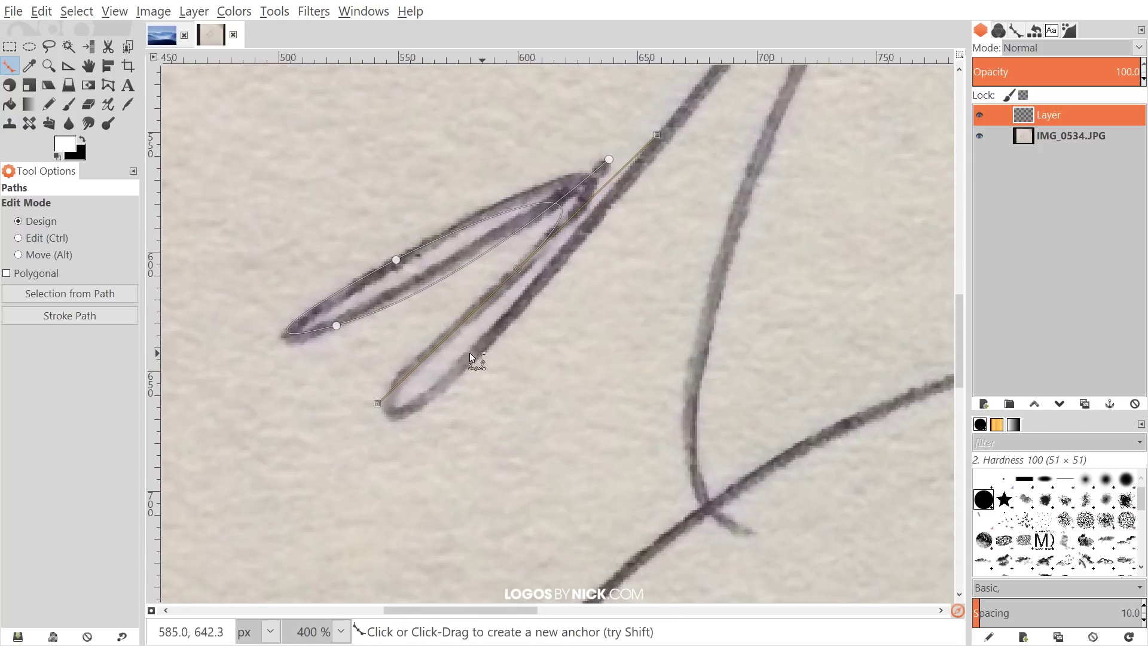
left_click_drag(491, 340, 624, 242)
scroll(623, 242, "up", 5)
scroll(623, 242, "right", 4)
scroll(482, 472, "down", 2)
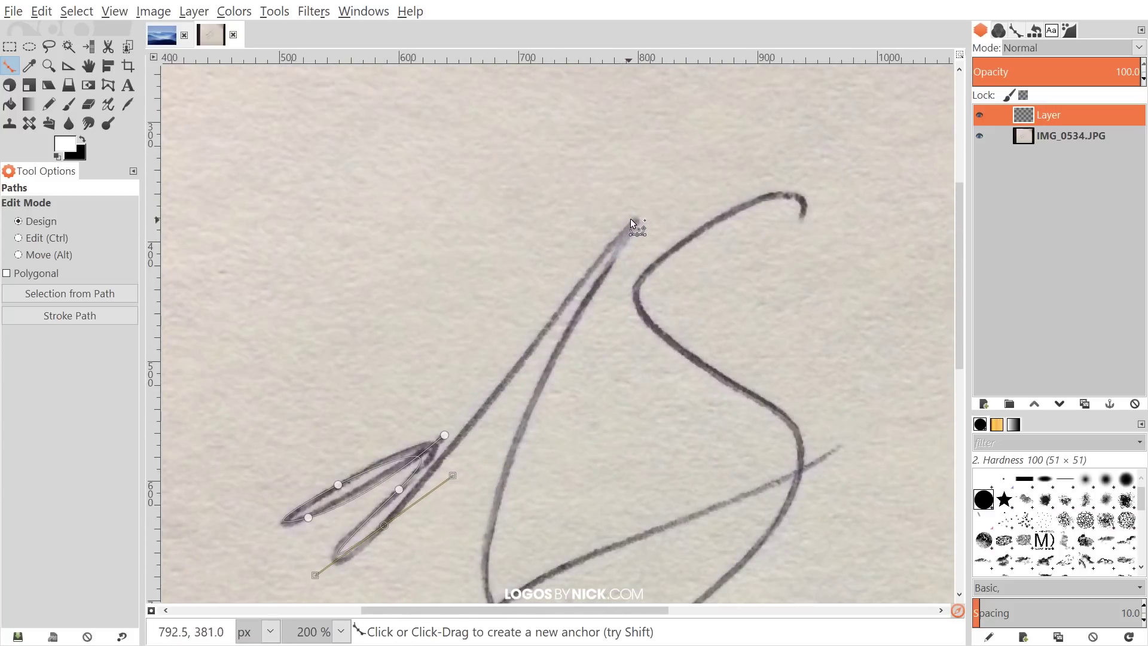
left_click_drag(636, 218, 692, 175)
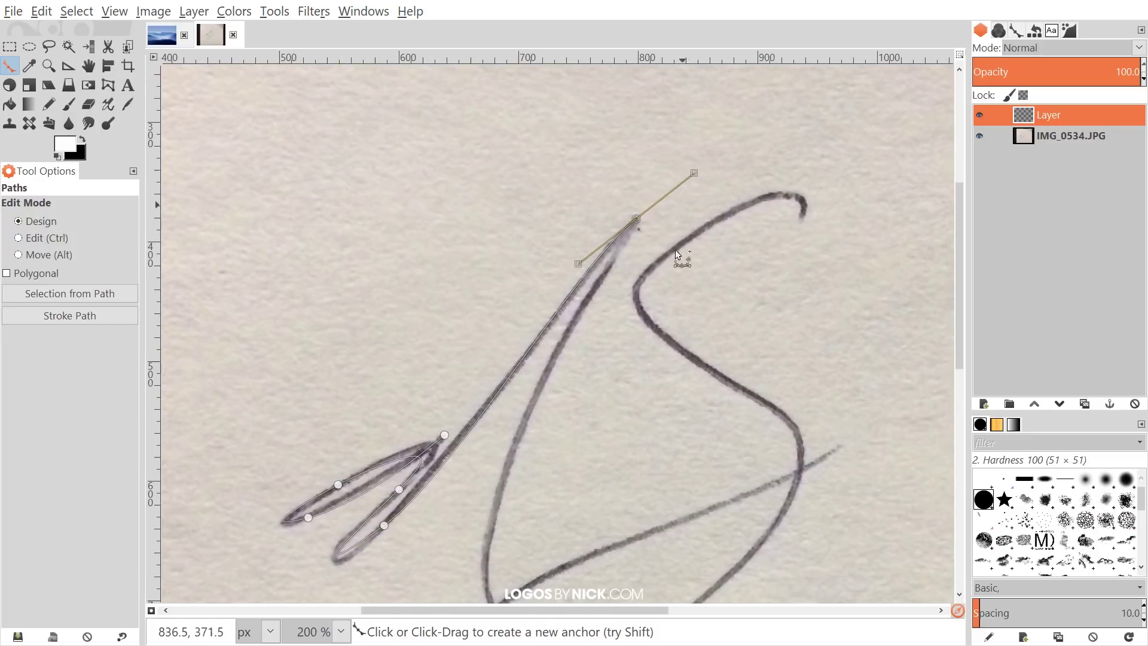
Collapse the peak anchor's outgoing handle onto its anchor and trace the long downstroke with a curved anchor at its lower end.
left_click_drag(621, 391, 555, 321)
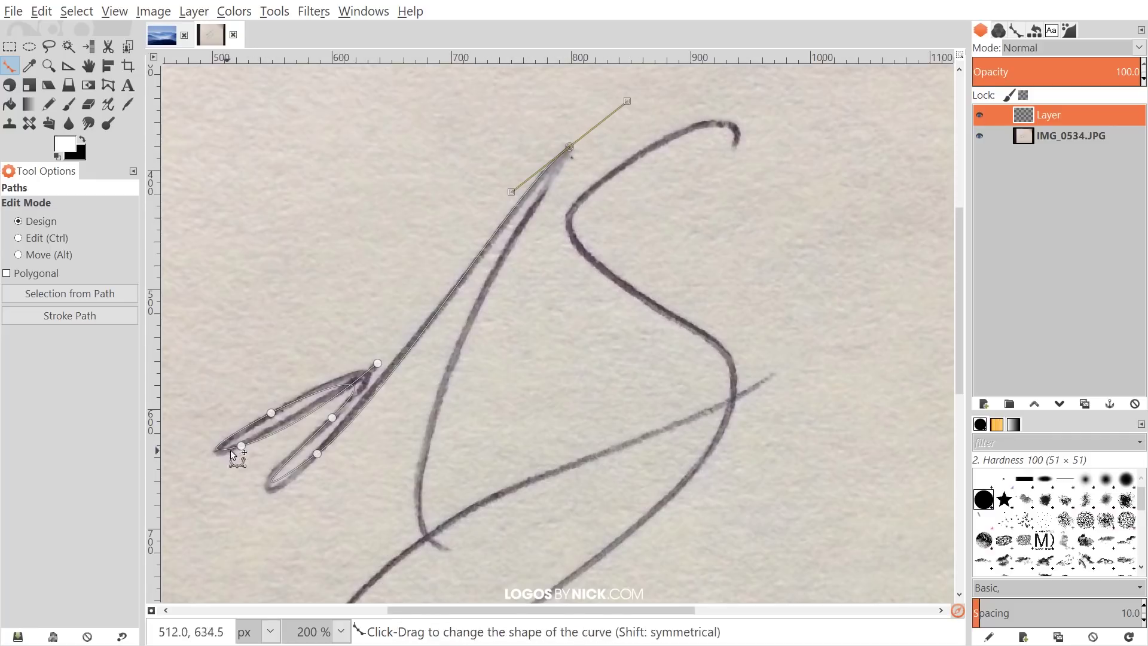
left_click_drag(624, 112, 570, 152)
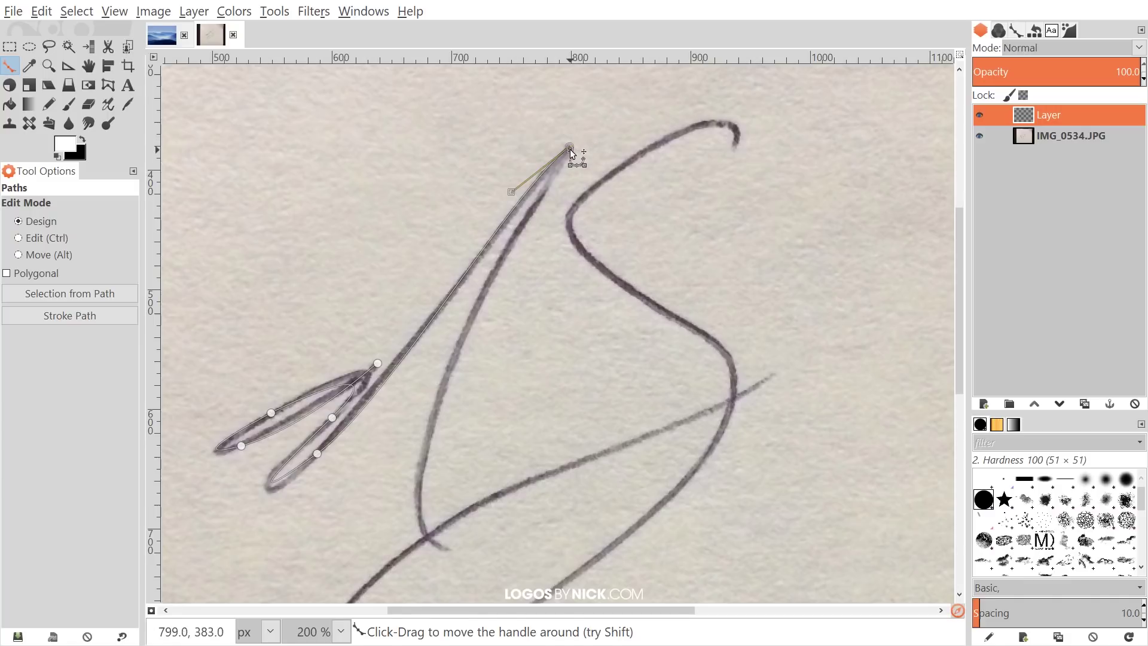
left_click_drag(492, 369, 496, 348)
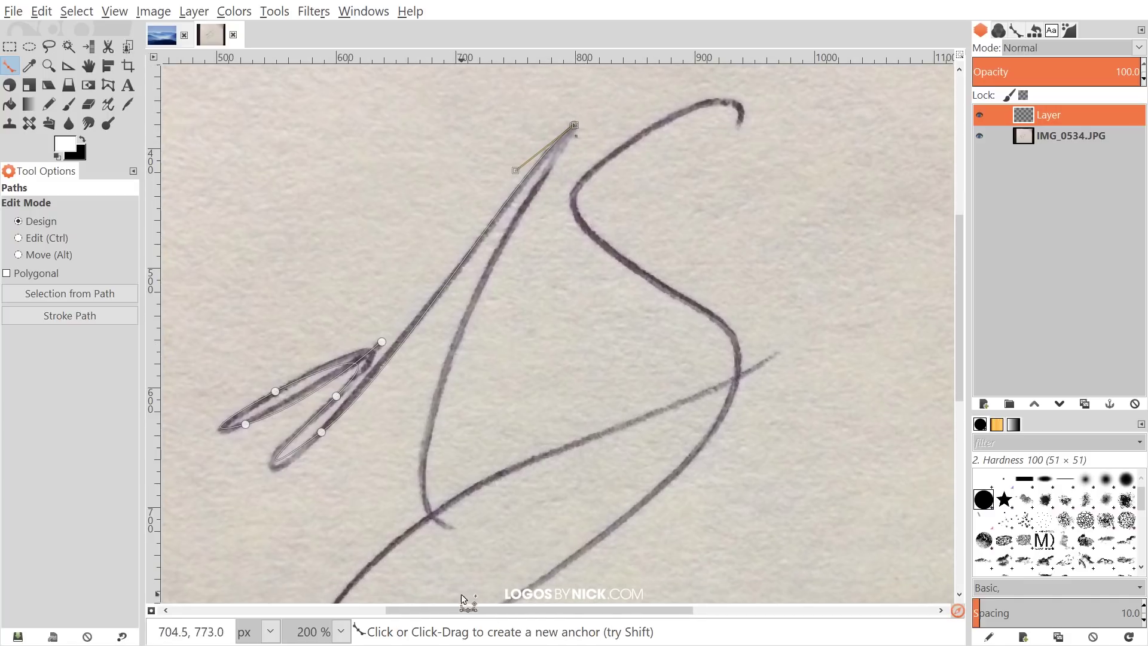
left_click_drag(453, 524, 559, 598)
scroll(606, 347, "down", 1)
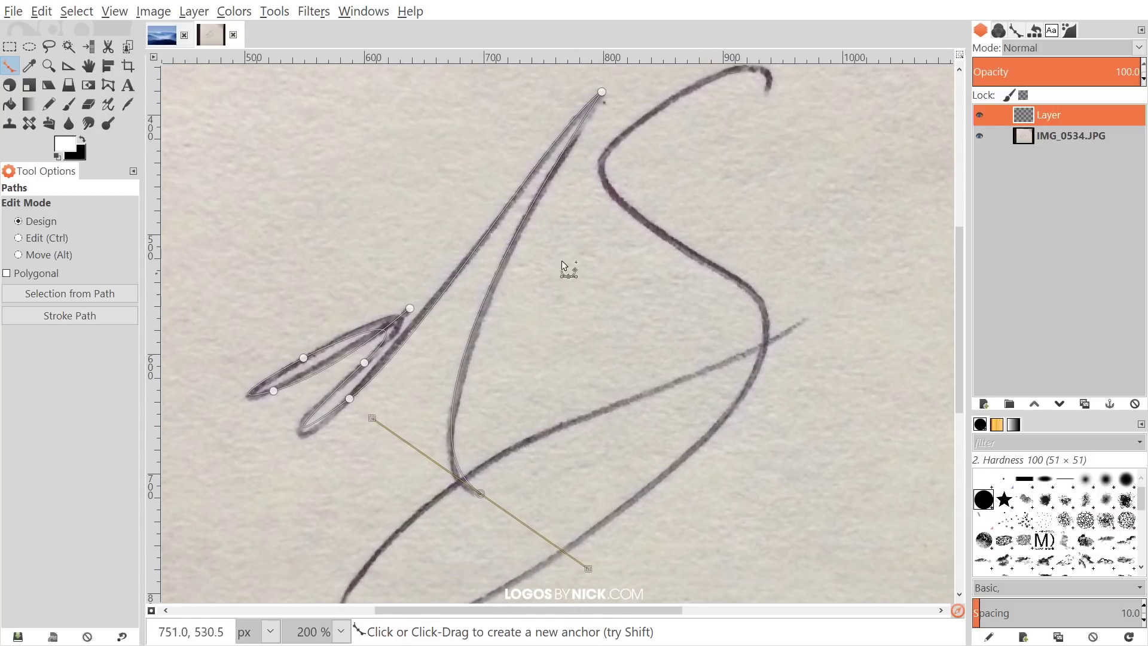
Adjust the remaining handle of the peak anchor so the path follows the photographed upstroke.
scroll(479, 332, "down", 1)
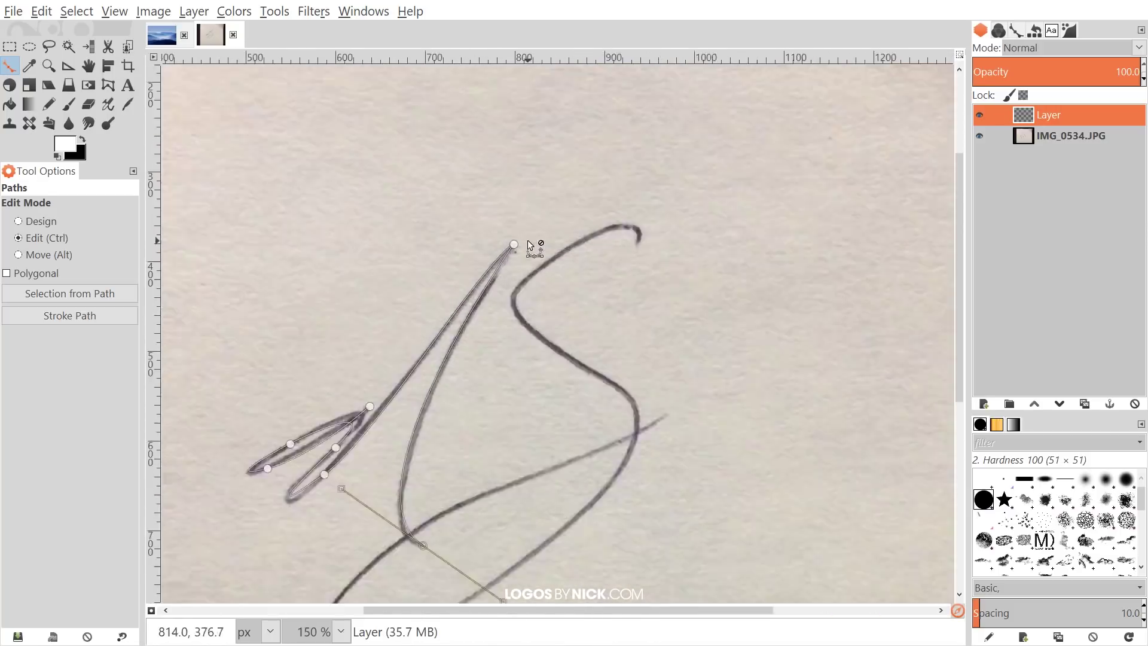
scroll(528, 241, "up", 1)
left_click_drag(511, 257, 591, 204)
left_click(590, 192)
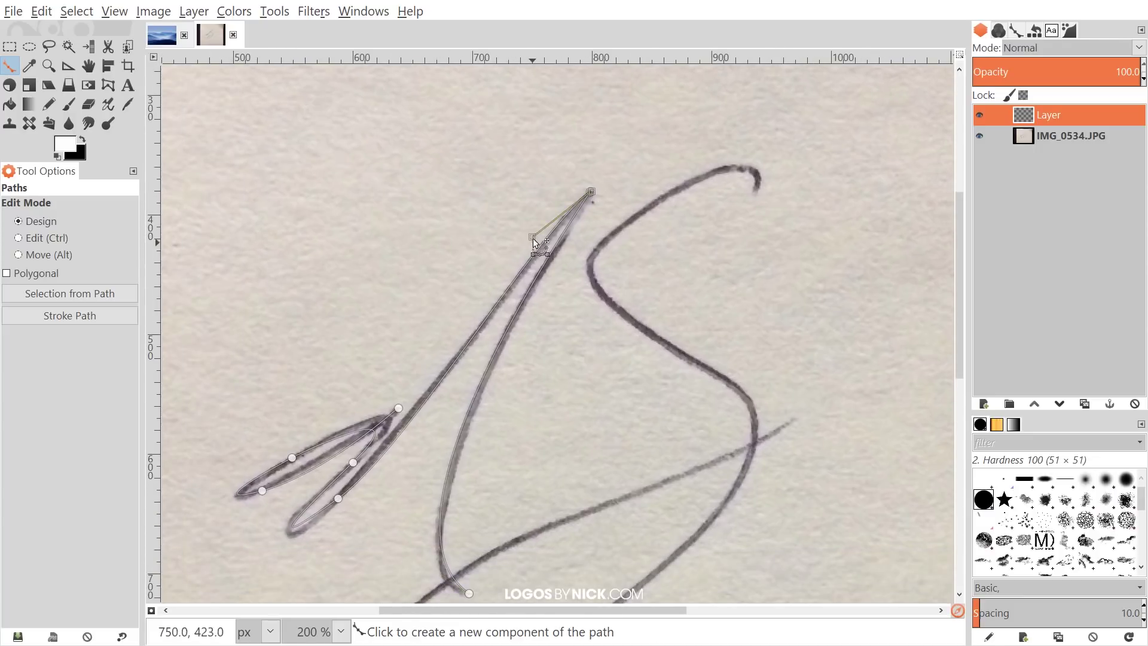
left_click_drag(532, 239, 543, 242)
scroll(541, 328, "down", 2)
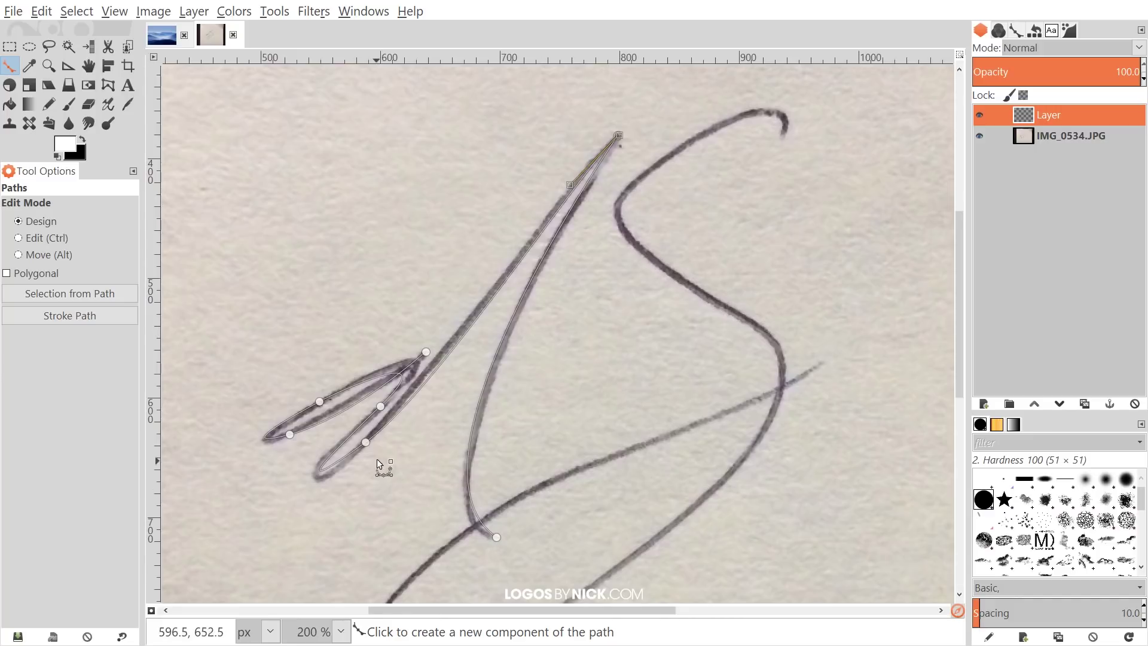
left_click_drag(377, 461, 355, 425)
mouse_move(538, 351)
left_mouse_down()
mouse_move(540, 382)
mouse_move(505, 380)
left_mouse_up()
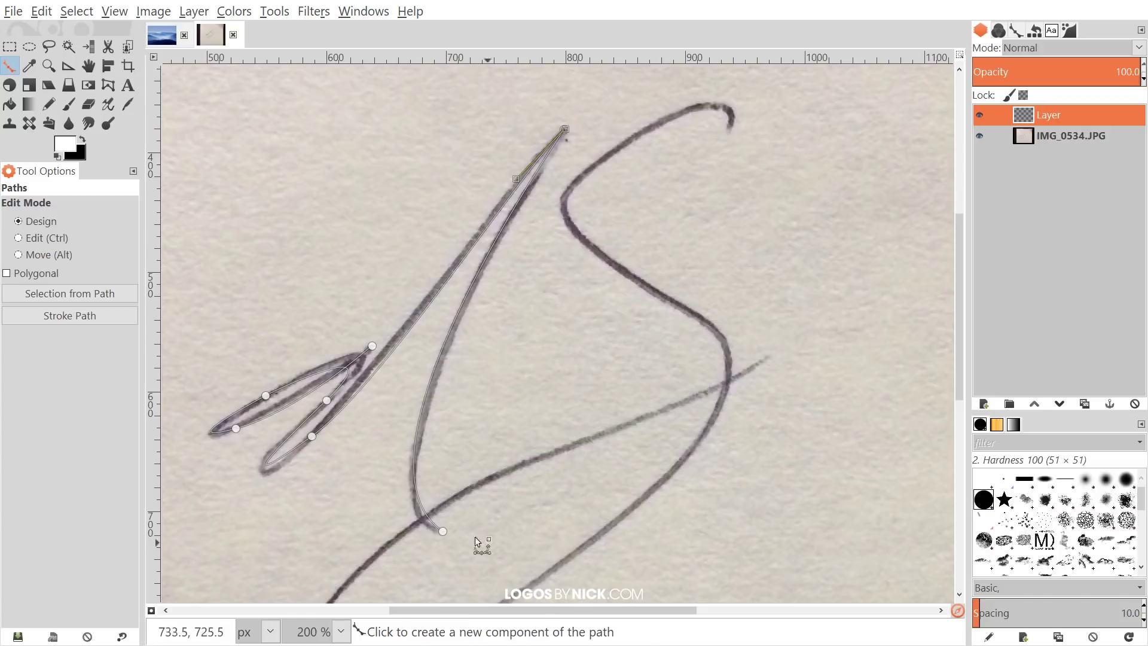
scroll(669, 248, "down", 1)
scroll(669, 249, "left", 1)
Stroke the path with a 7 px solid white line, using round cap and round join styles.
left_click(83, 139)
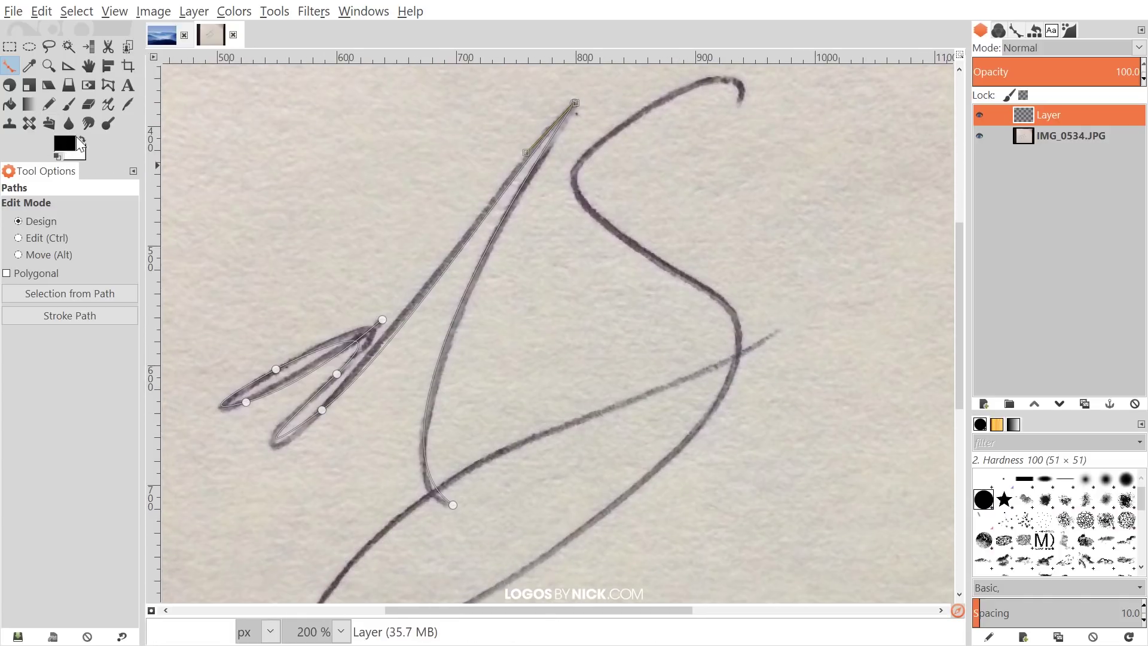
left_click(81, 141)
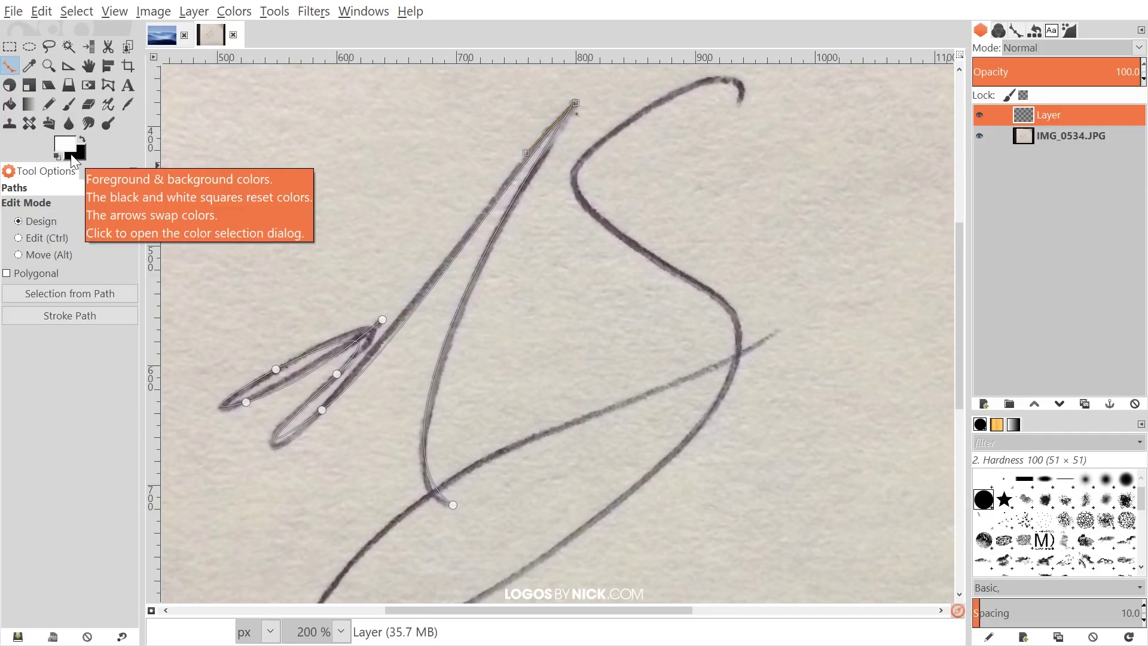
left_click(38, 12)
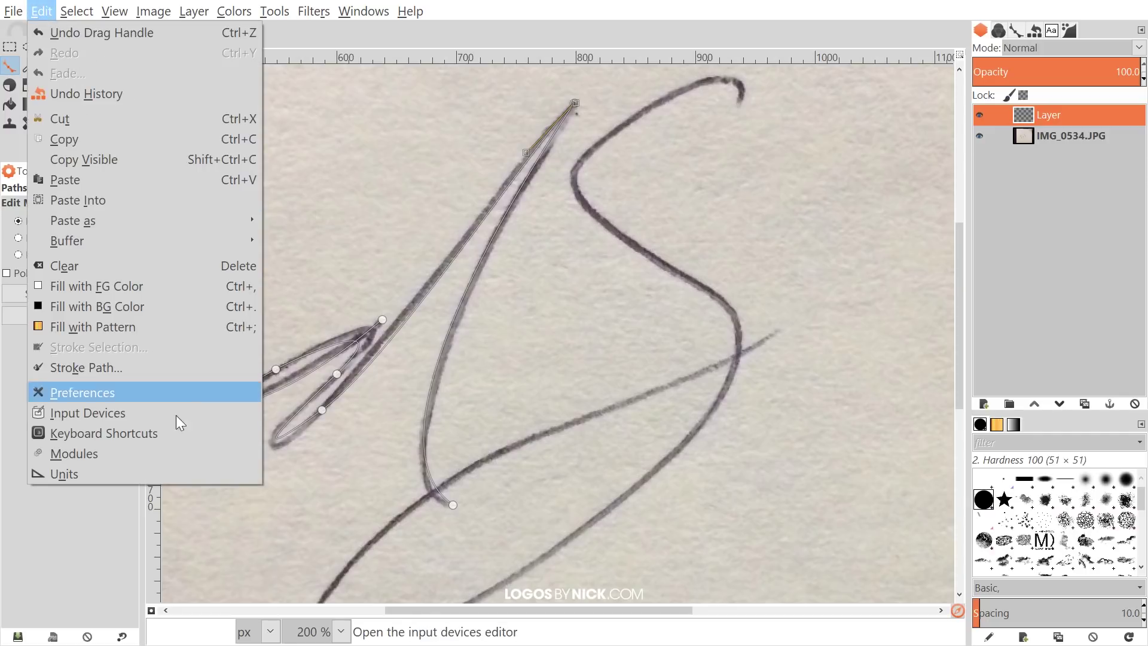
left_click(103, 368)
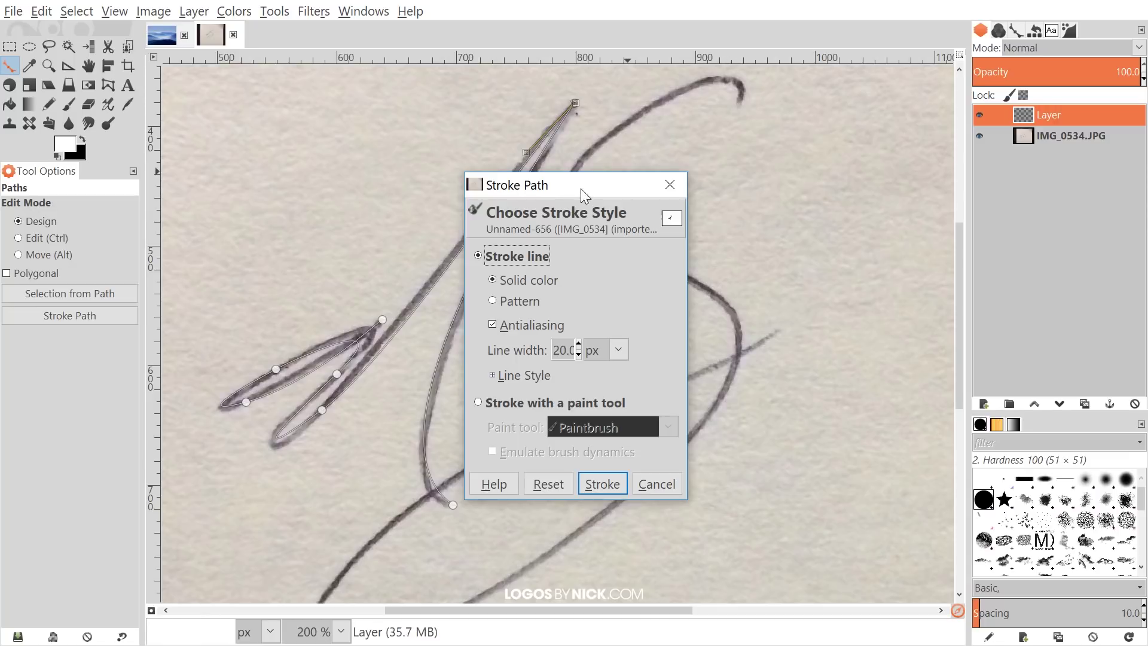
mouse_move(581, 189)
left_mouse_down()
mouse_move(674, 142)
mouse_move(688, 119)
left_mouse_up()
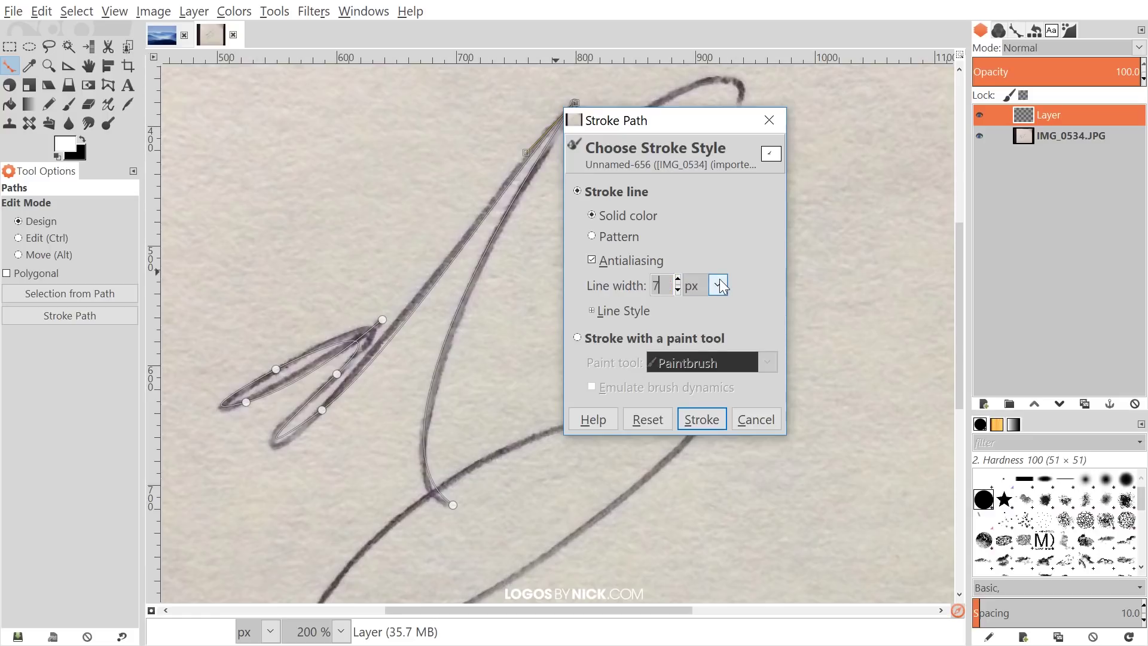
left_click(614, 310)
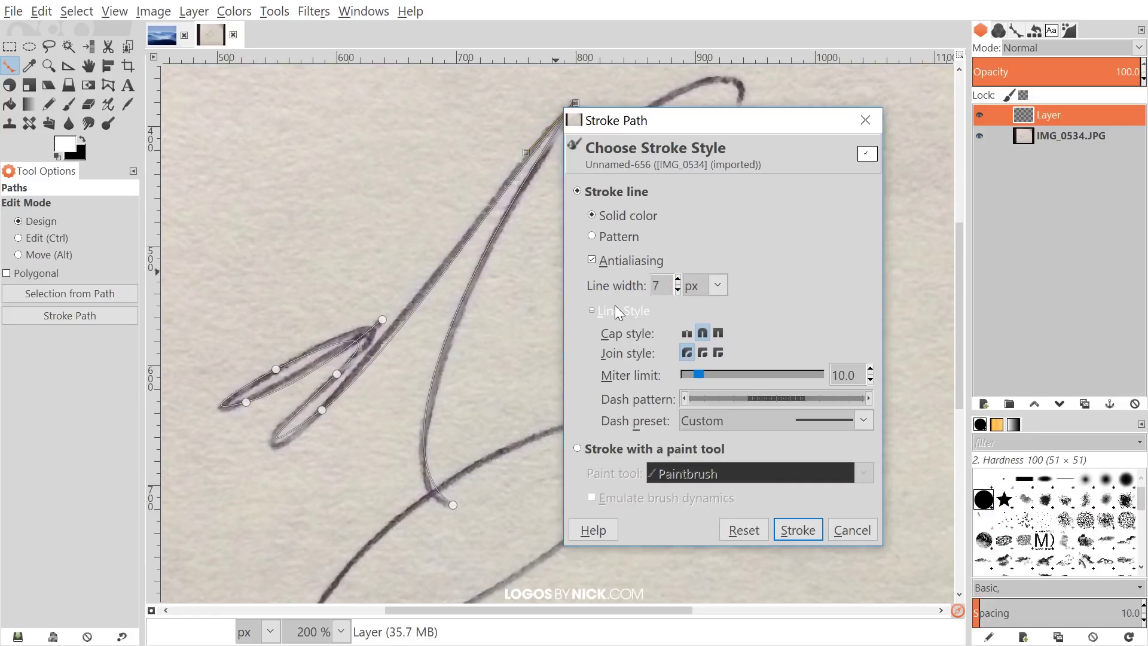
left_click(702, 333)
left_click(702, 353)
left_click(797, 530)
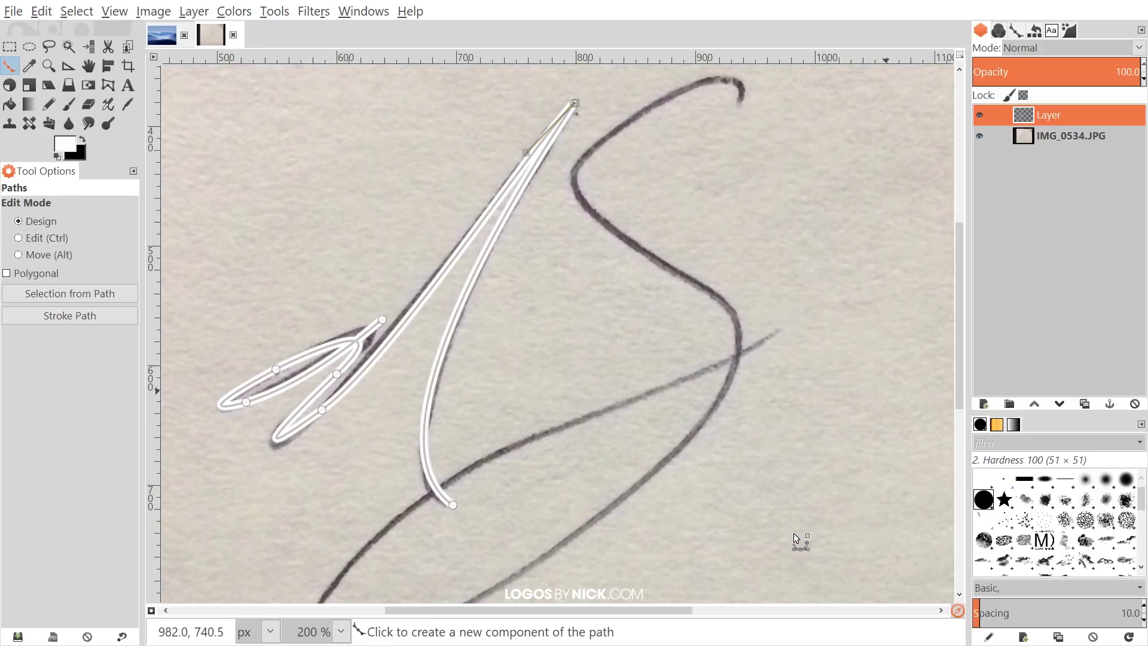
Hide the IMG_0534.JPG layer to show the stroked path alone over transparency.
left_click(978, 135)
left_click_drag(458, 298, 488, 302)
scroll(484, 293, "down", 1)
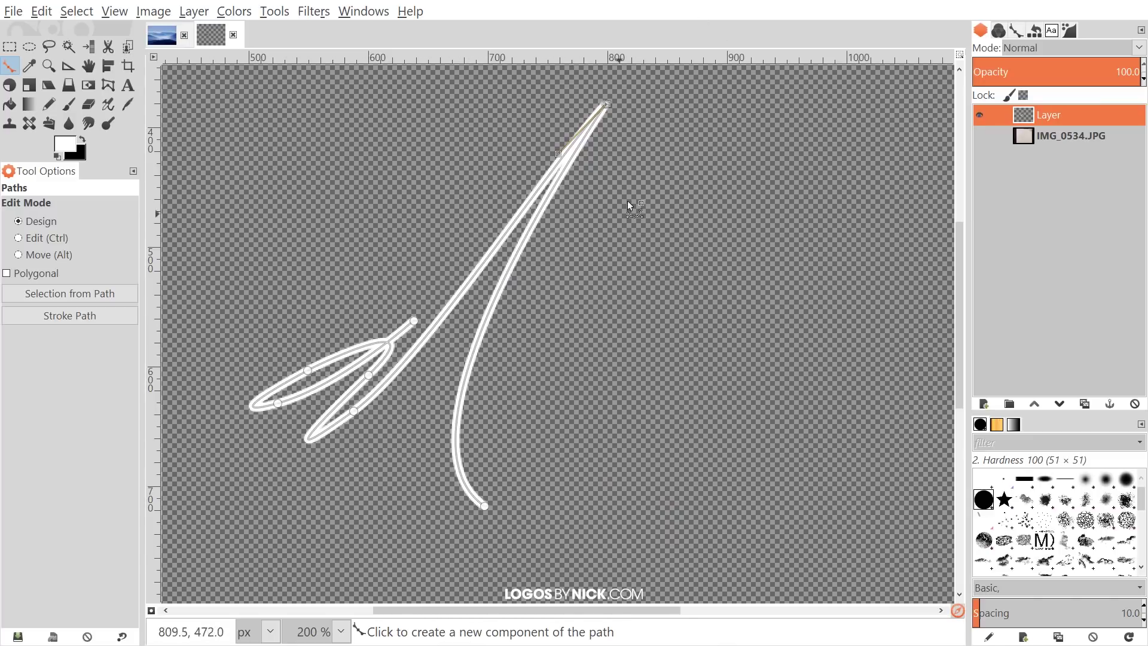
left_click_drag(680, 123, 671, 145)
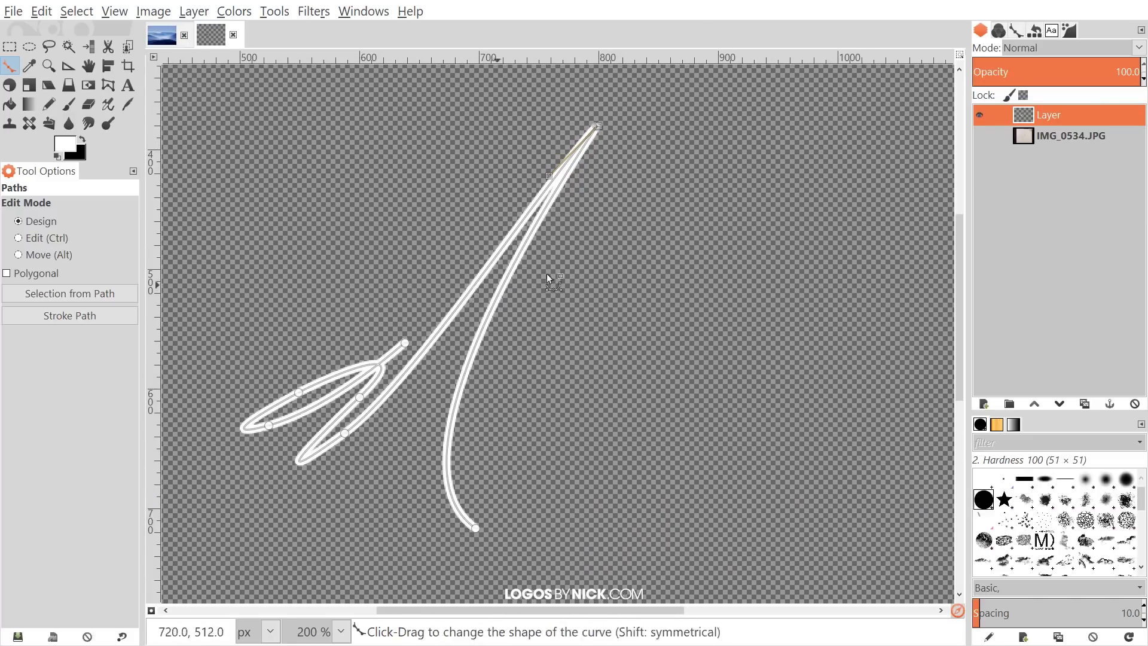
Show the IMG_0534.JPG layer again and undo the path stroke.
left_click(979, 136)
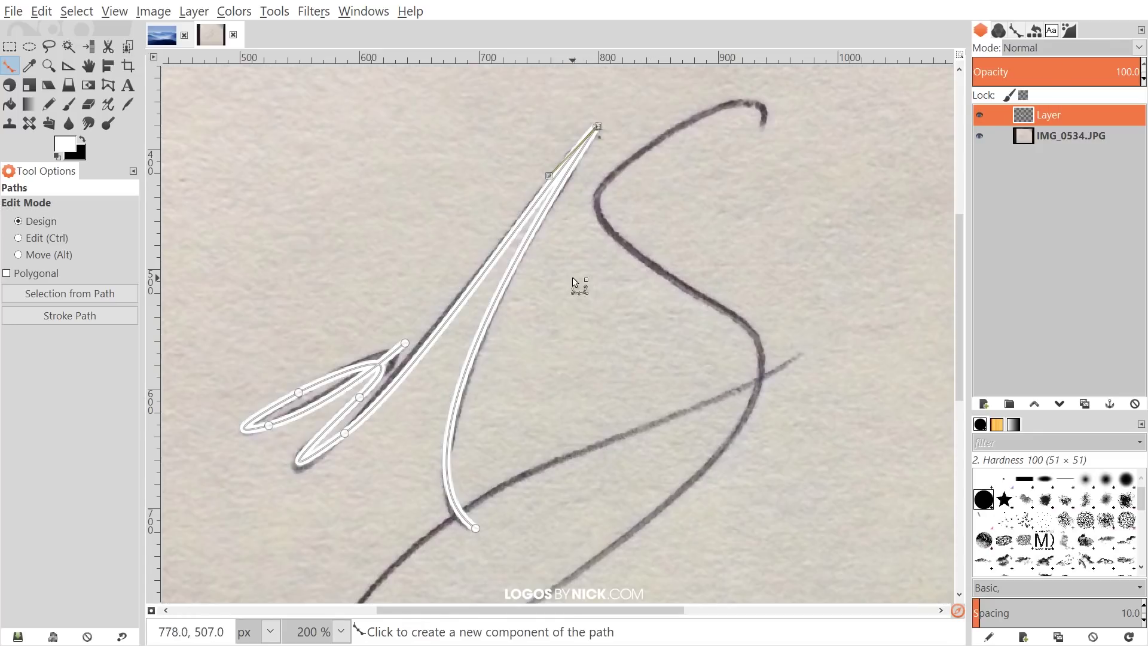
key("ctrl+z")
left_click_drag(551, 295, 581, 265)
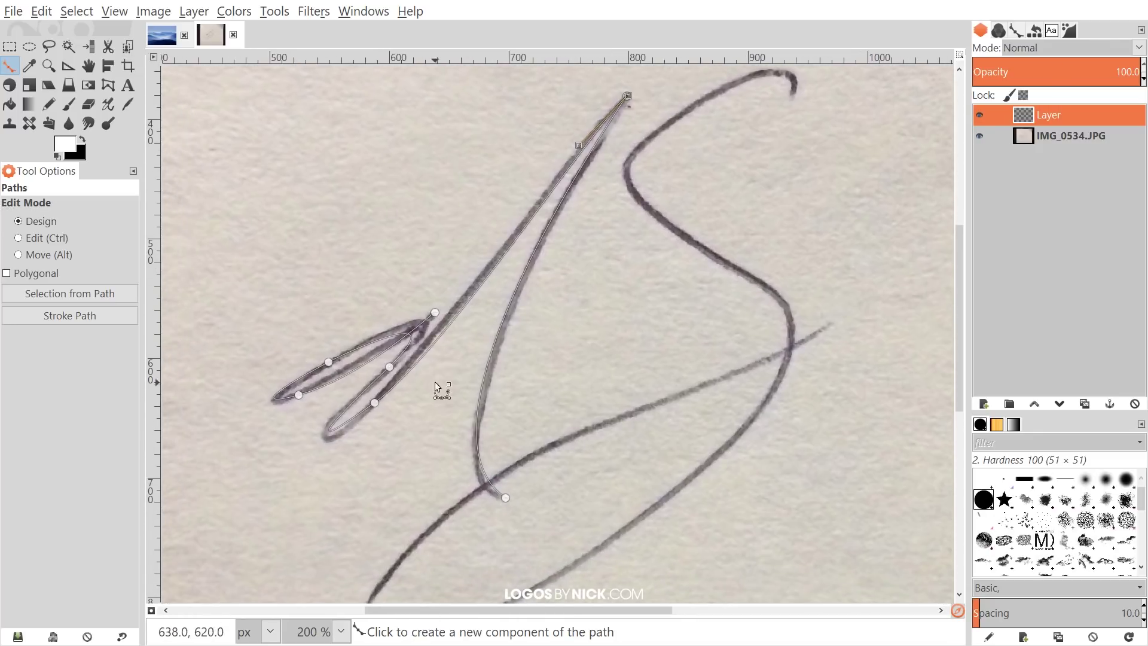
left_click(41, 12)
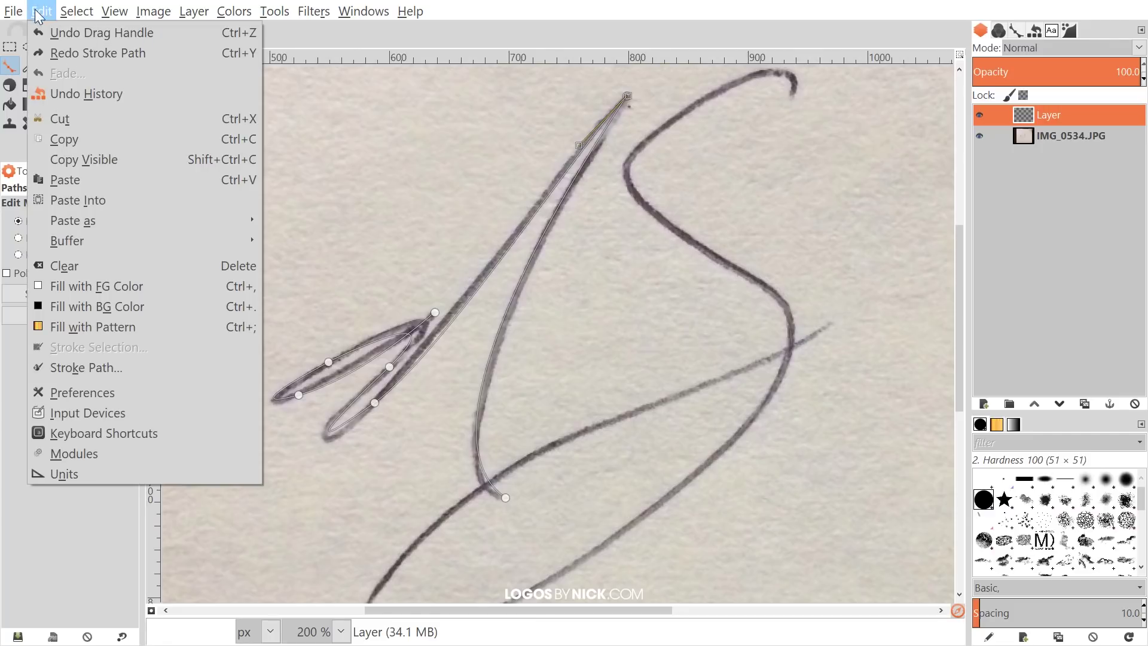
left_click(43, 11)
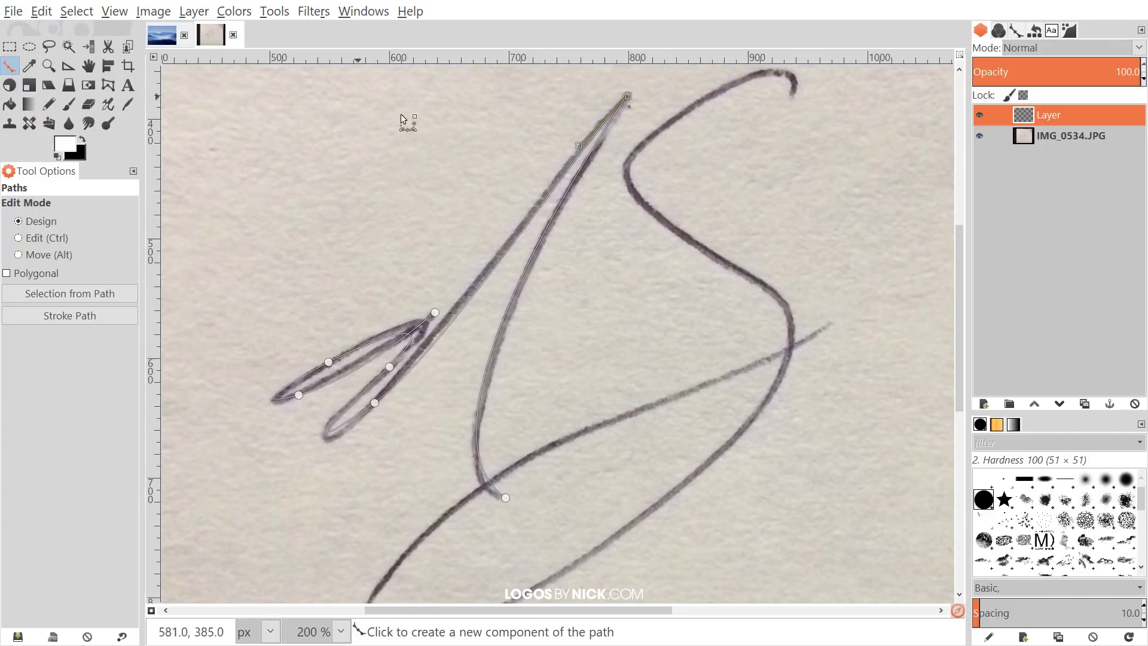
mouse_move(726, 226)
left_mouse_down()
mouse_move(734, 276)
mouse_move(721, 244)
left_mouse_up()
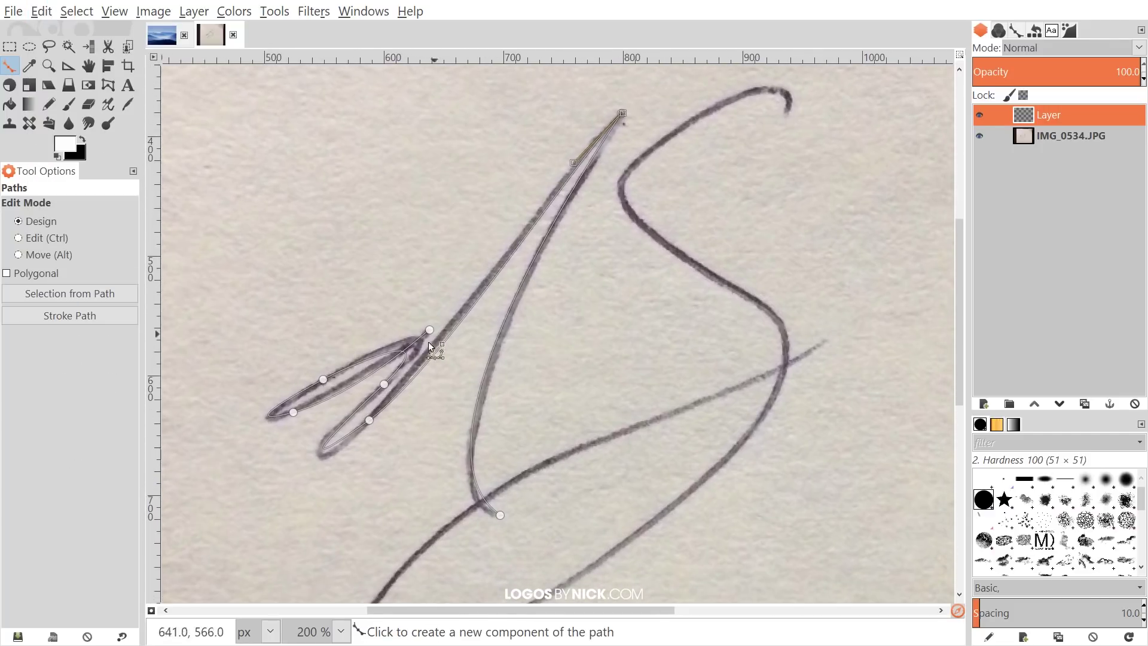
Nudge the peak anchor's handle slightly to refine the path along the photographed upstroke.
left_click_drag(575, 163, 578, 163)
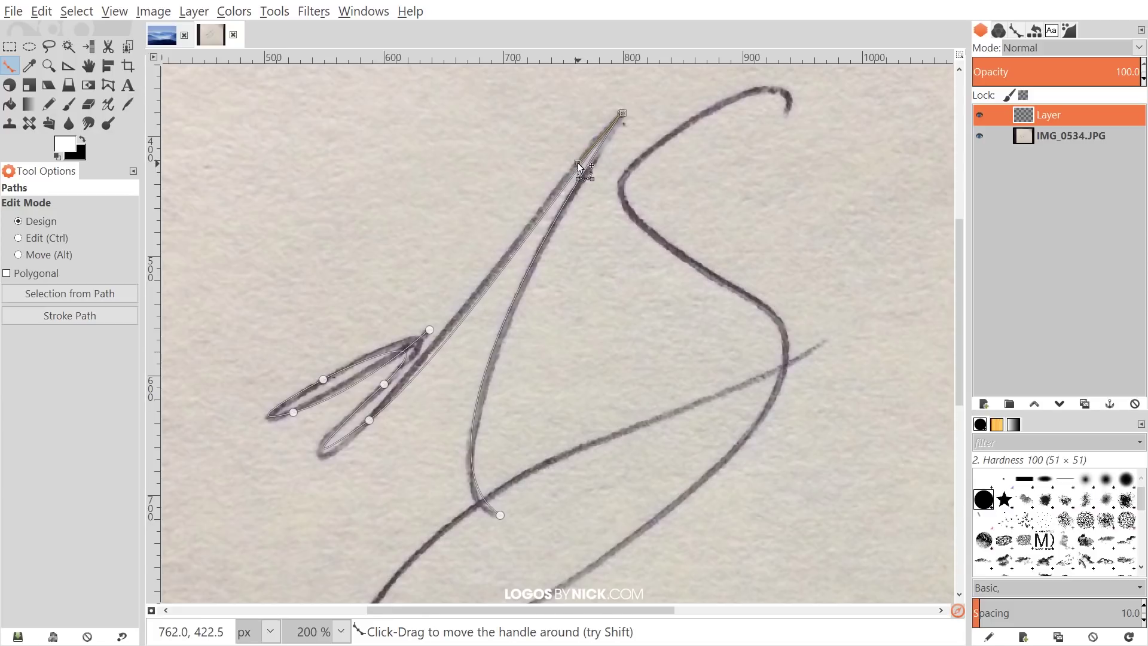
left_click_drag(478, 386, 448, 354)
left_click_drag(530, 268, 532, 298)
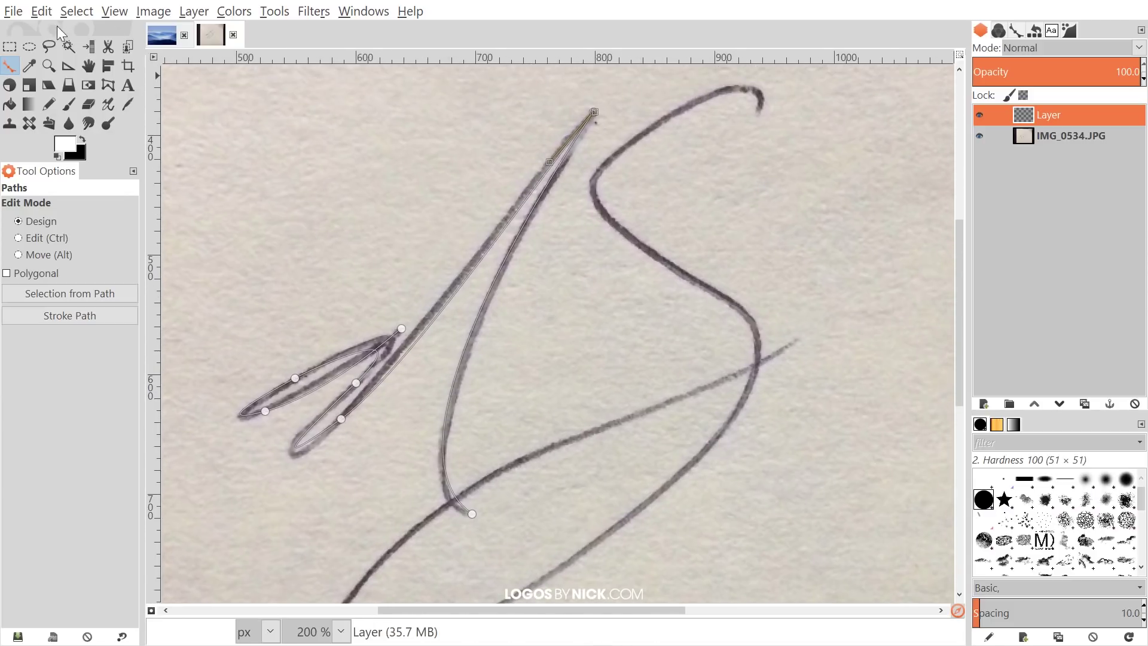
Stroke the first path with an 8 px solid white line.
left_click(42, 11)
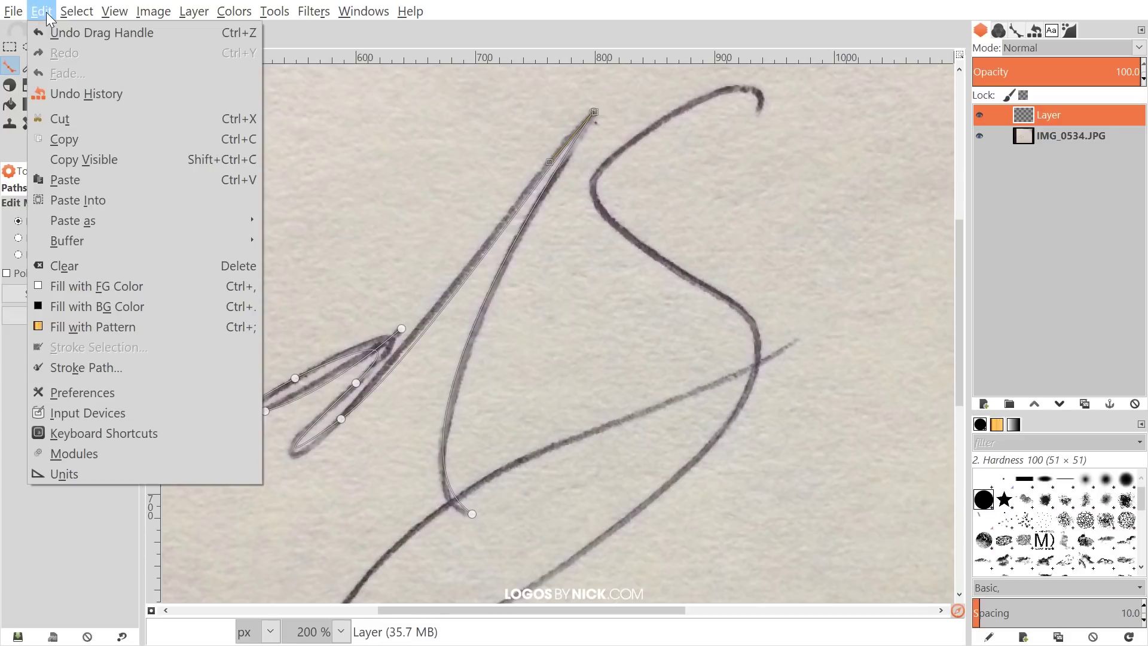
left_click(105, 368)
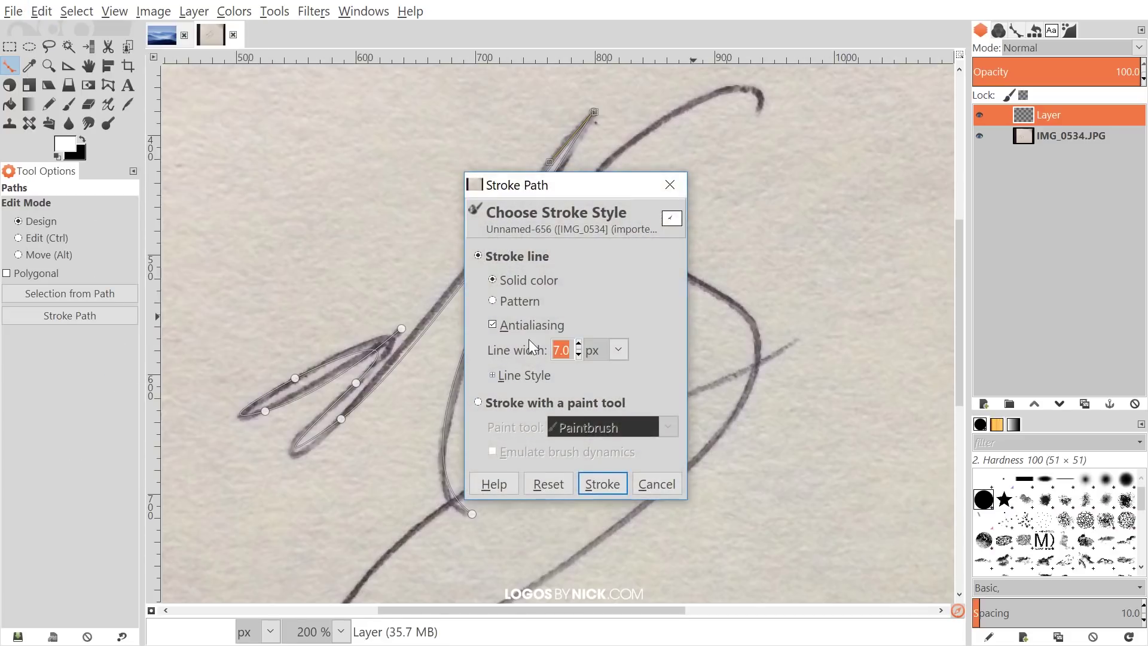
type("8")
left_click(602, 483)
key("space")
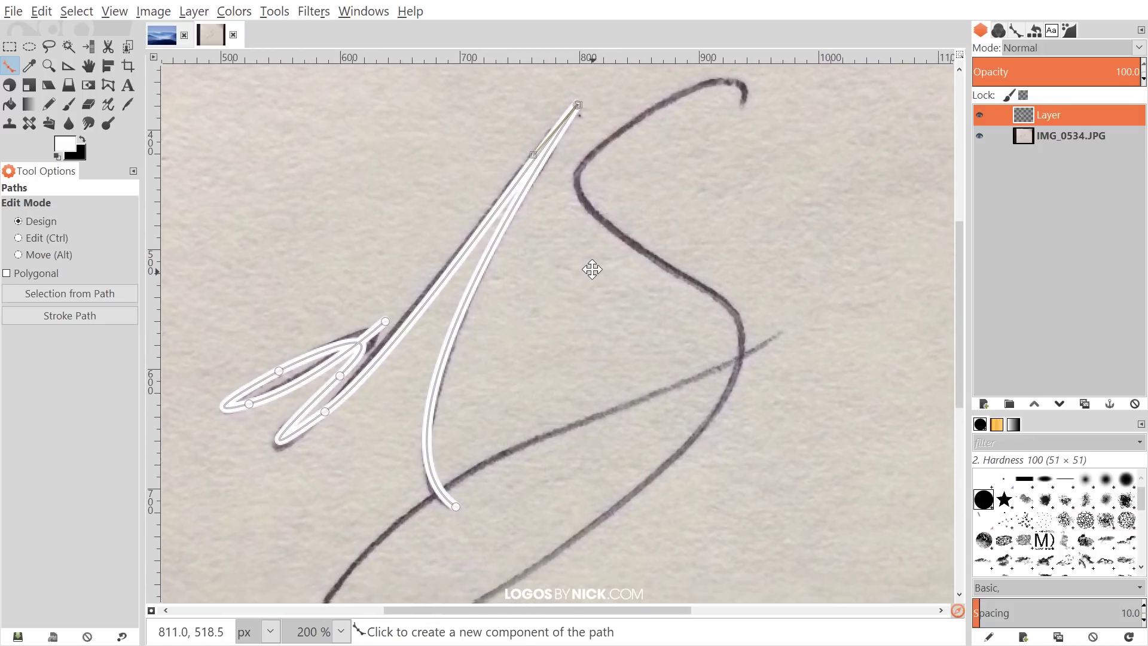
Release the finished path by reactivating the Paths tool, and start a new path at the upper tip of the S stroke.
scroll(529, 311, "down", 2)
scroll(499, 263, "up", 1)
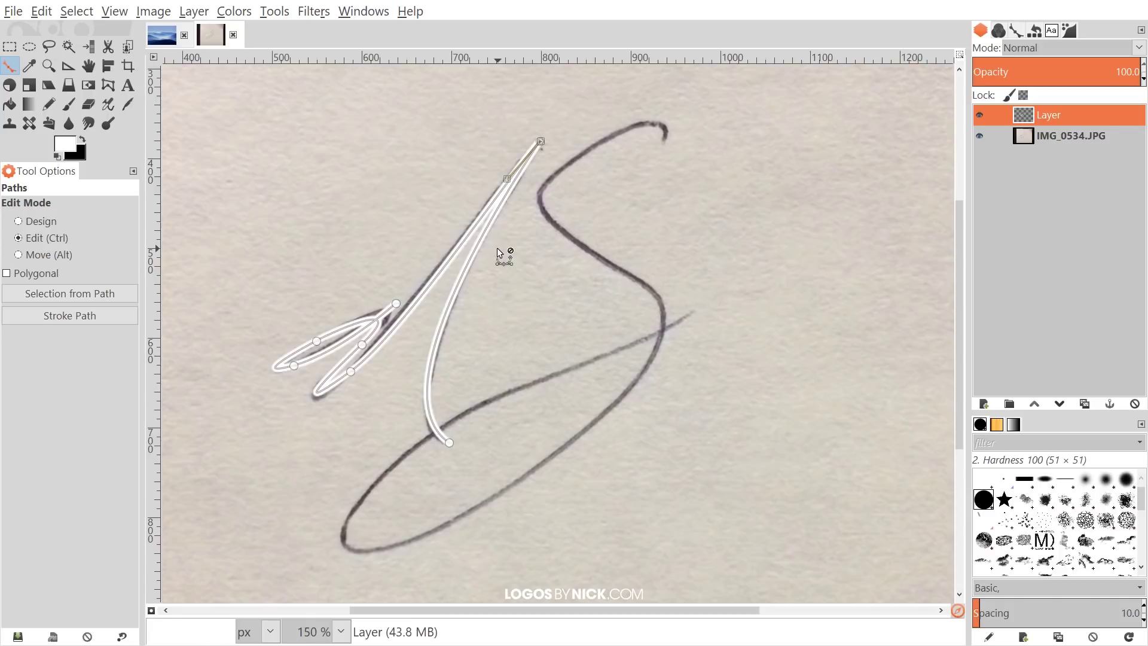
scroll(496, 257, "up", 1)
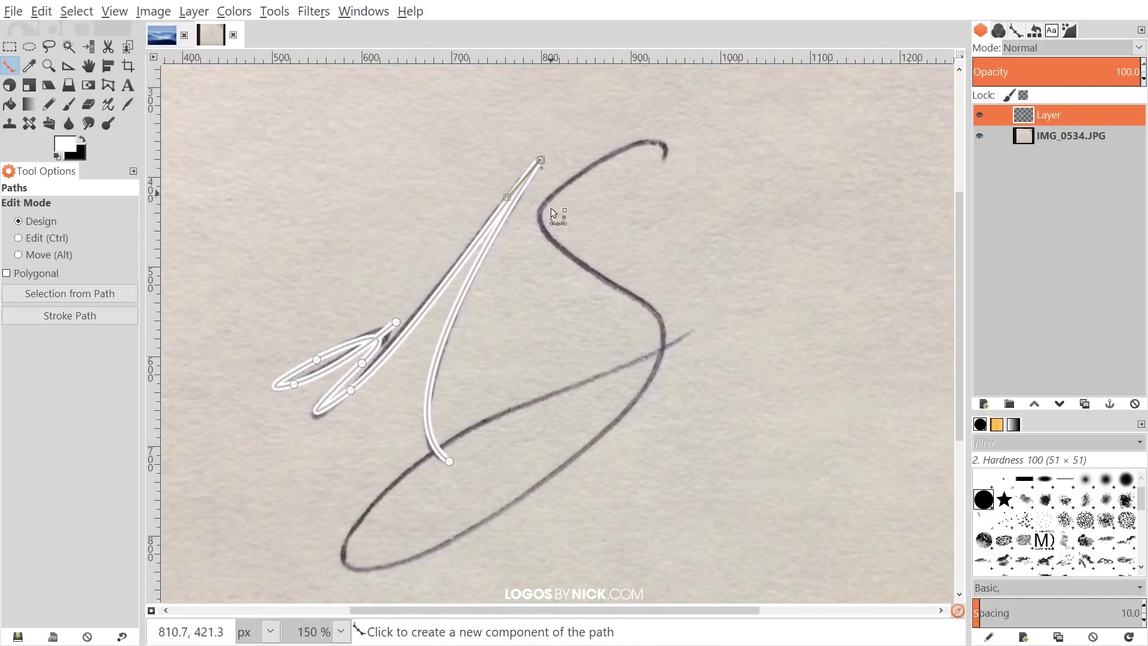
left_click(90, 64)
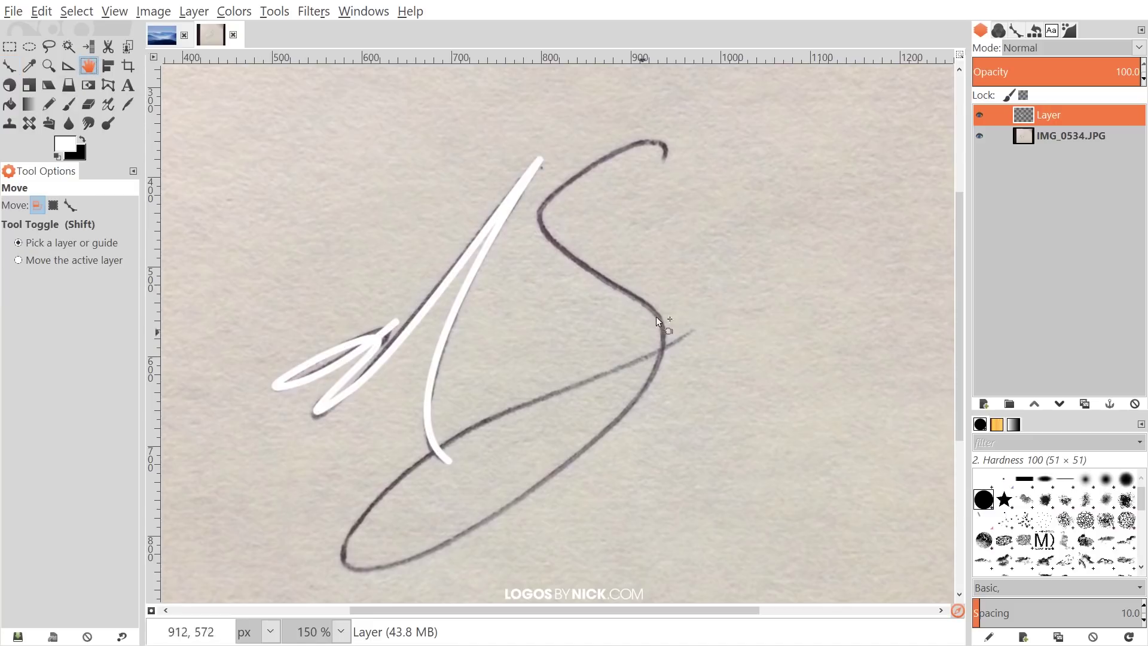
left_click(12, 64)
scroll(626, 235, "down", 1)
scroll(627, 235, "right", 1)
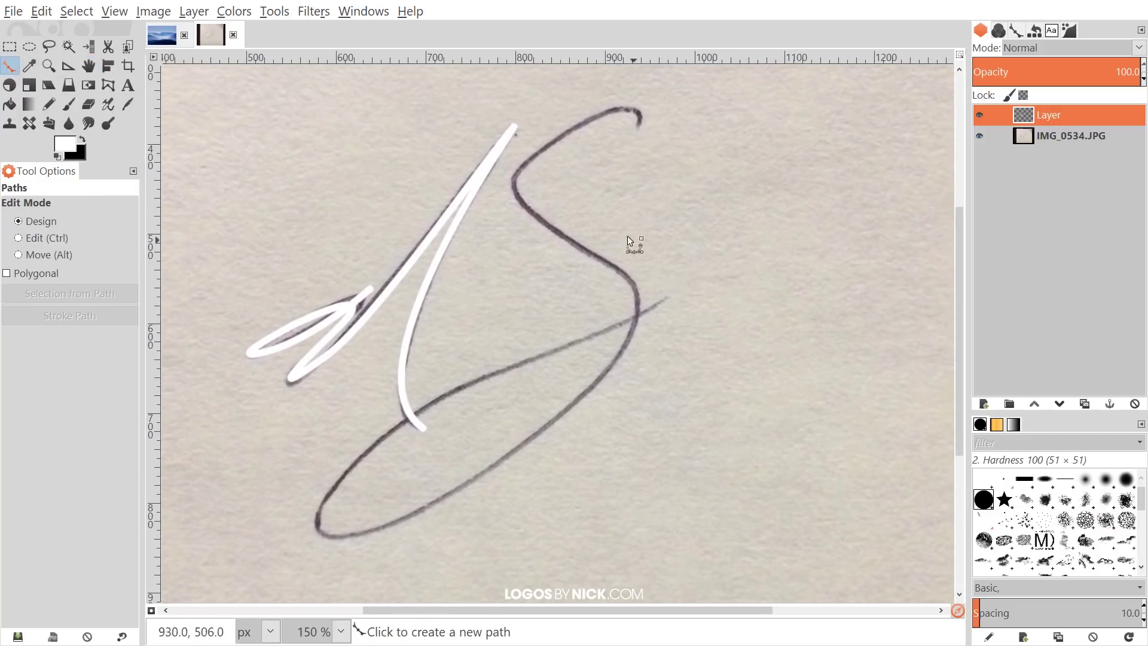
left_click(637, 125)
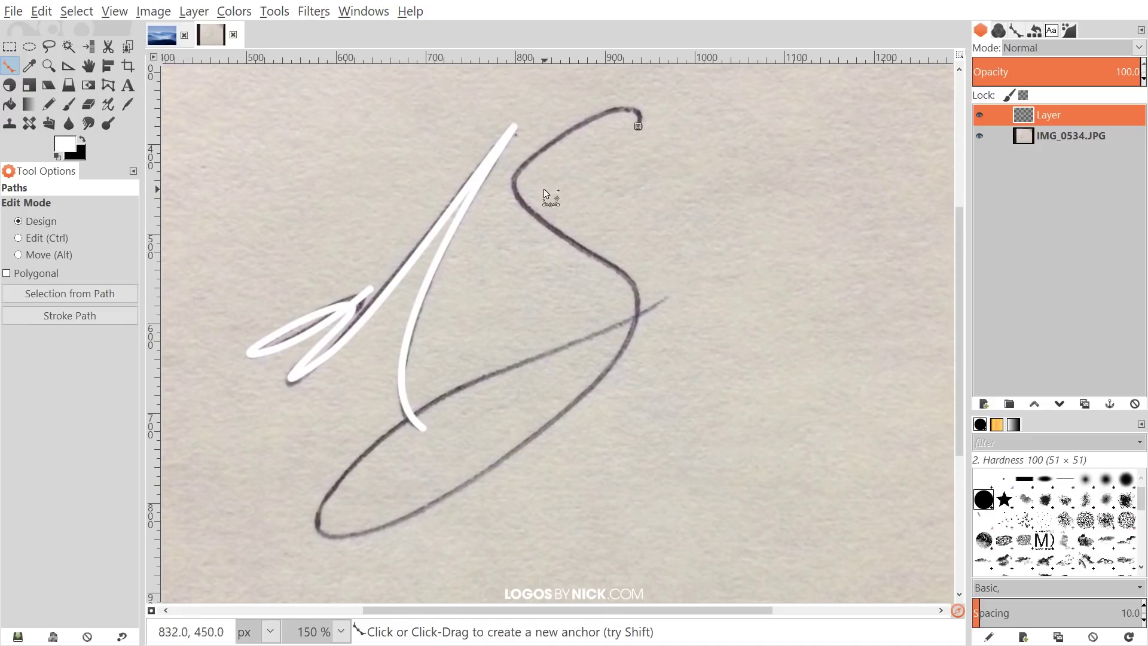
Trace the S-shaped stroke with three curved anchors, ending on the lower diagonal that runs into the large loop.
left_click_drag(566, 132, 490, 181)
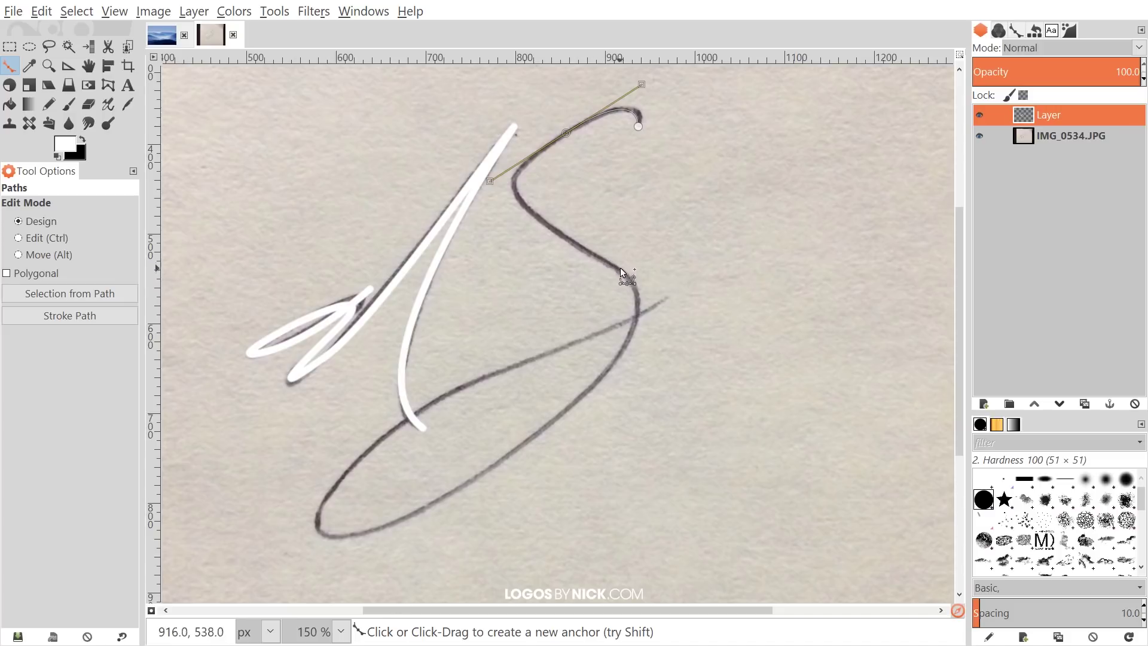
left_click_drag(601, 260, 674, 288)
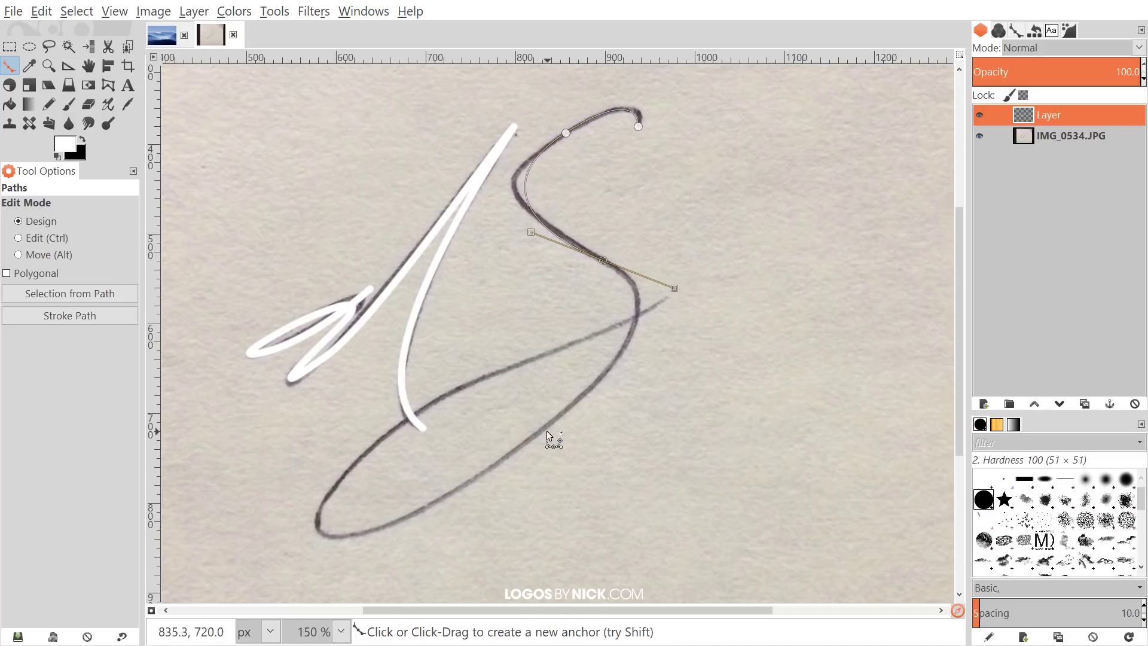
left_click_drag(540, 431, 465, 483)
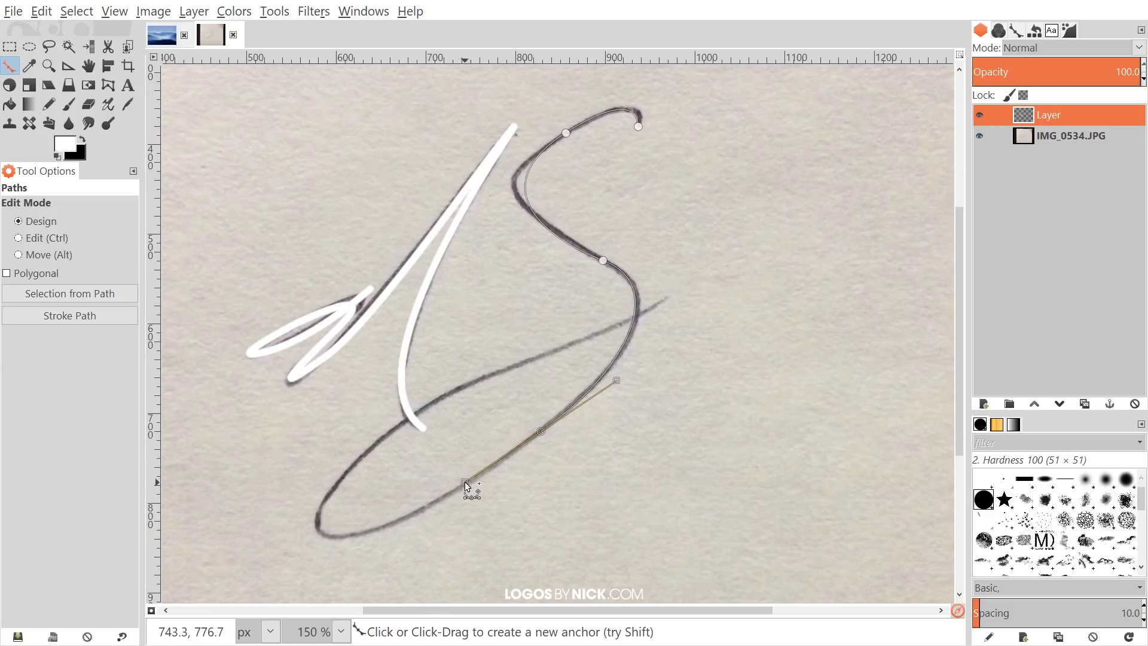
left_click_drag(376, 442, 469, 271)
key("ctrl+z")
left_click_drag(340, 476, 428, 331)
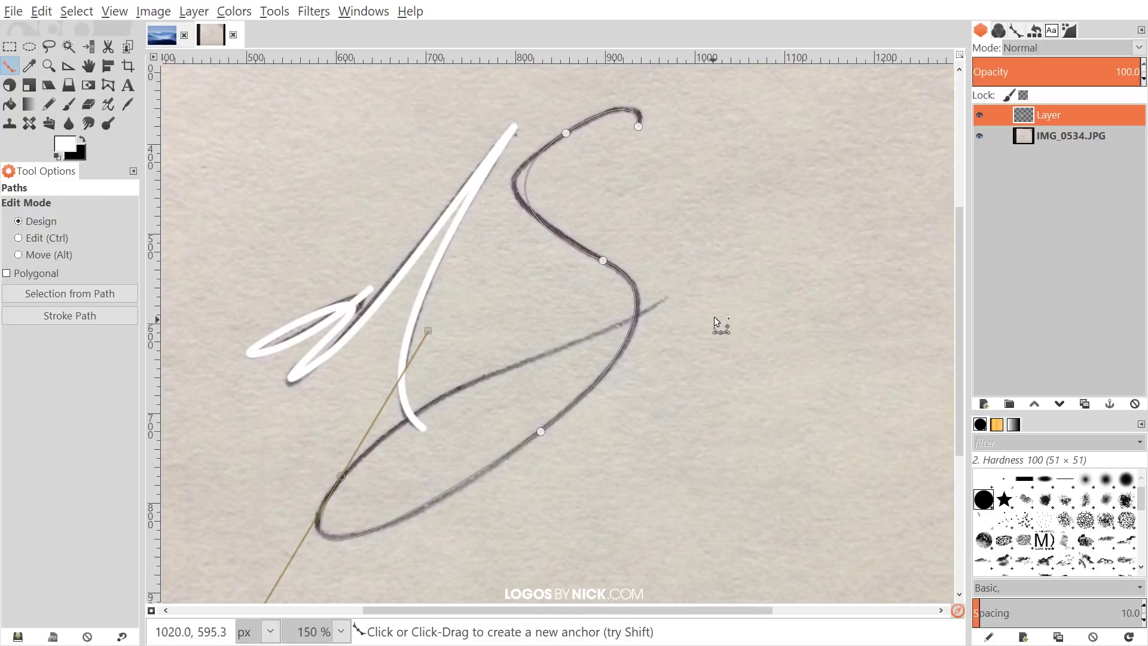
left_click_drag(532, 477, 601, 405)
key("ctrl+z")
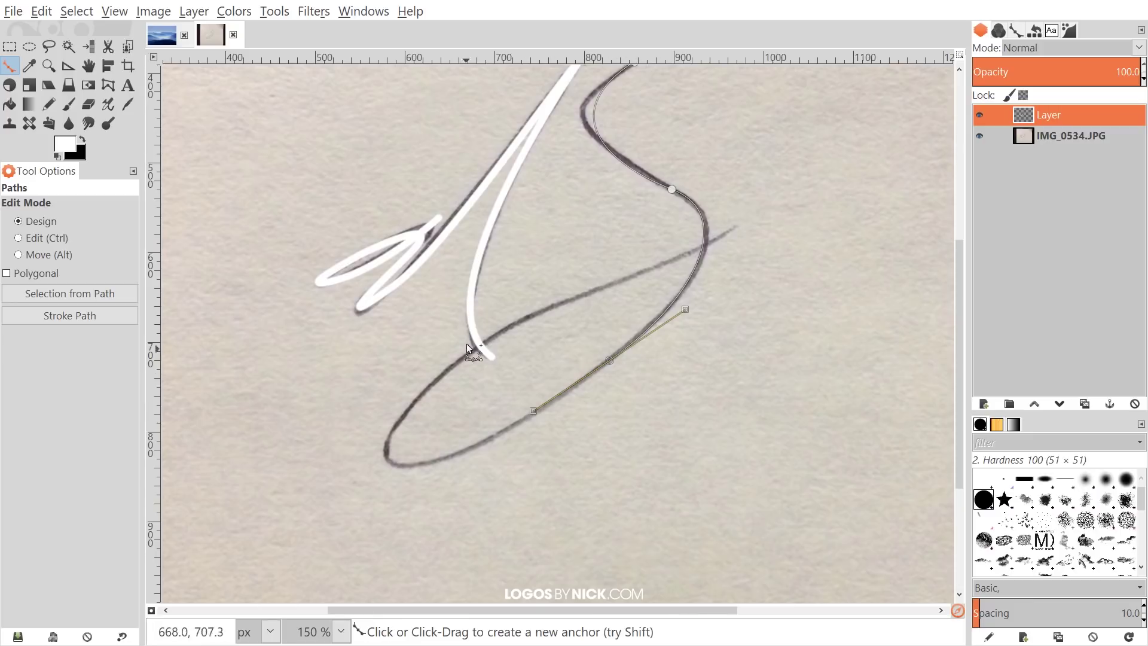
left_click_drag(461, 359, 636, 141)
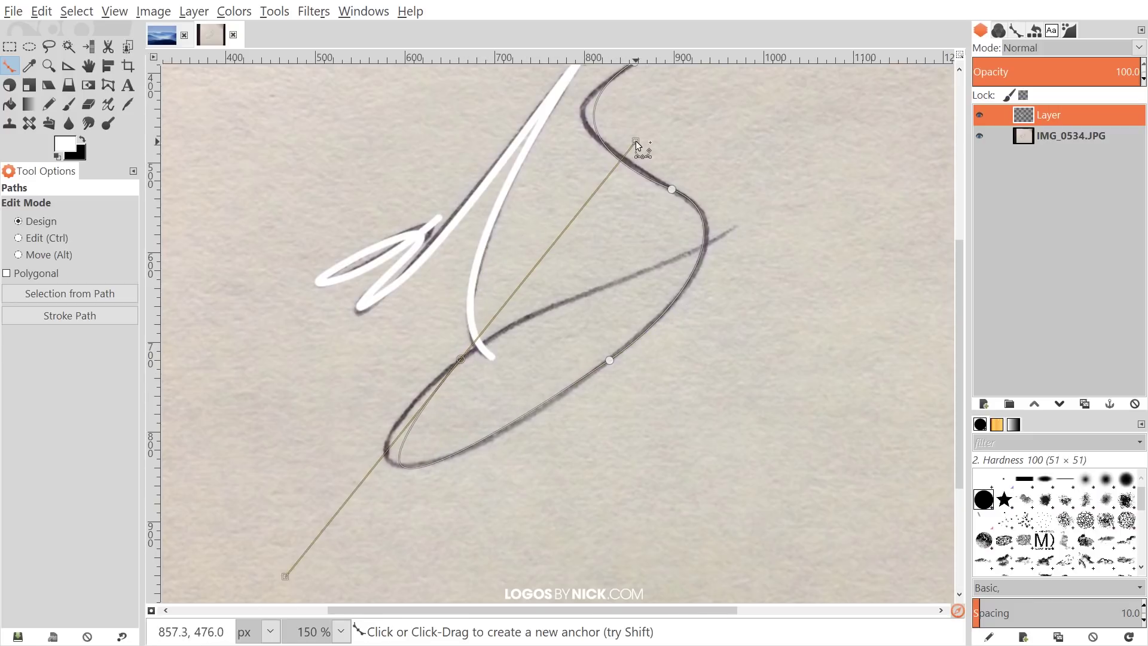
key("ctrl+z")
Trace around the large lower loop with a curved anchor near its far end, and add a curved anchor at the tail's tip.
left_click_drag(400, 424, 451, 318)
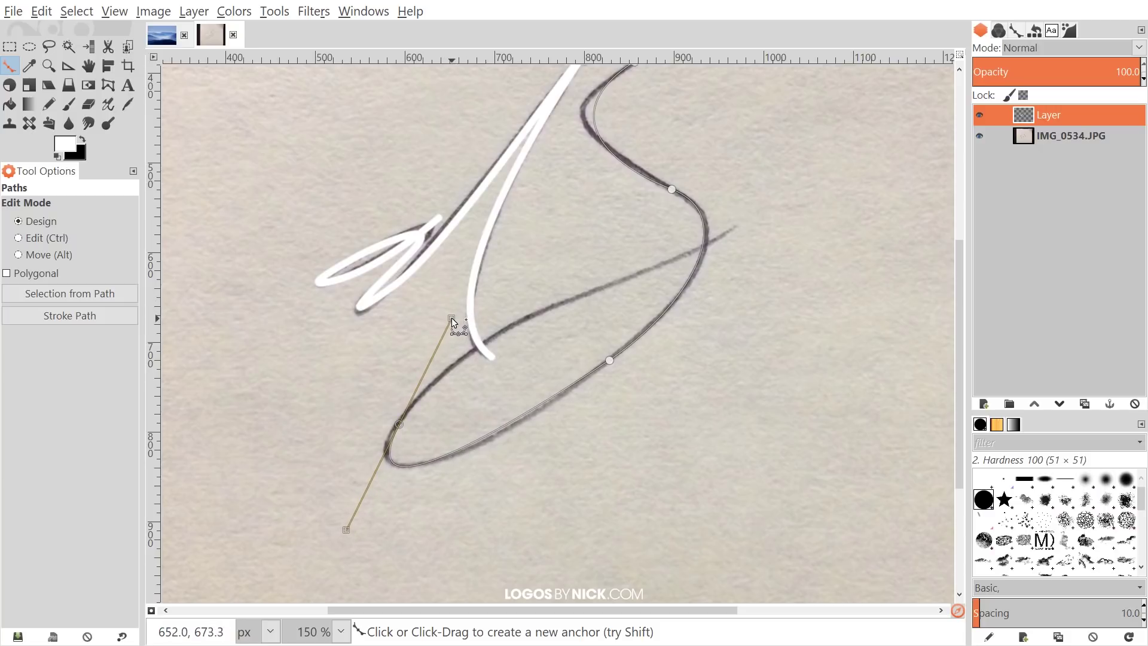
left_click_drag(613, 345, 592, 389)
left_click_drag(605, 328, 667, 431)
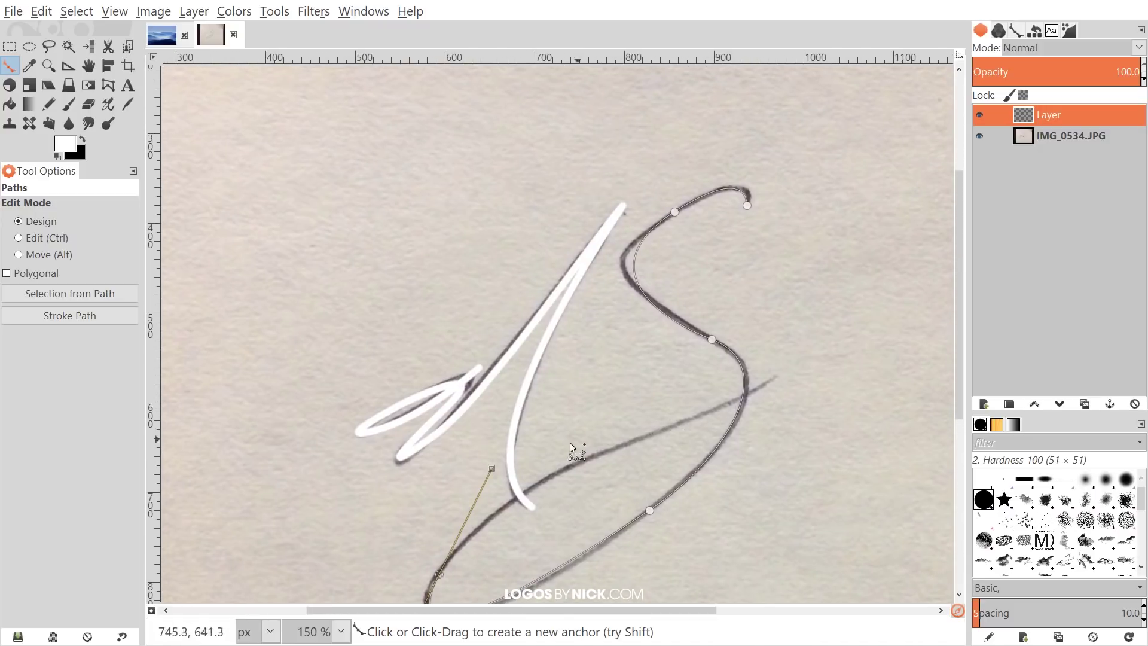
left_click_drag(564, 451, 548, 374)
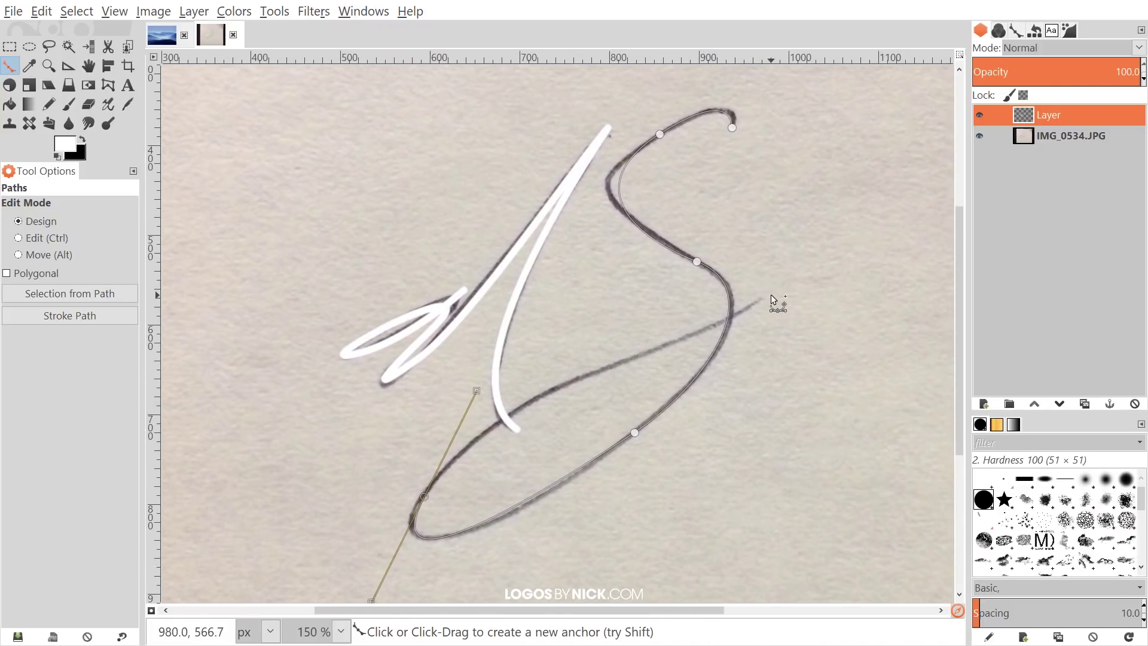
left_click_drag(770, 296, 831, 283)
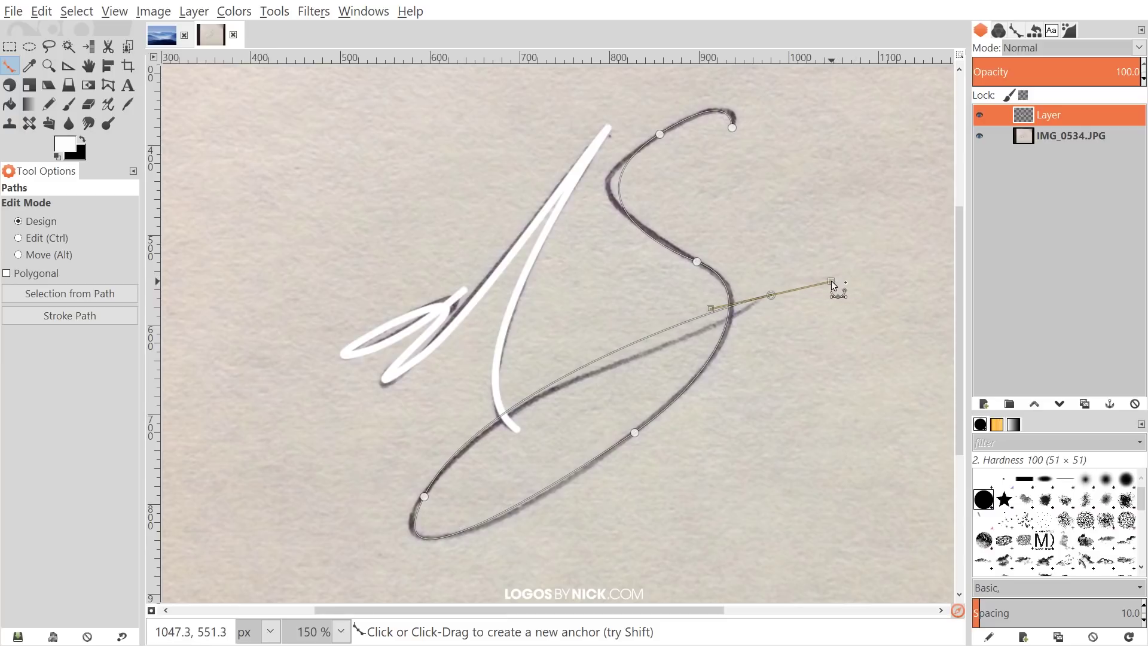
Move the tail's end anchor outward to extend the path beyond the photographed line.
left_click_drag(692, 462, 658, 445)
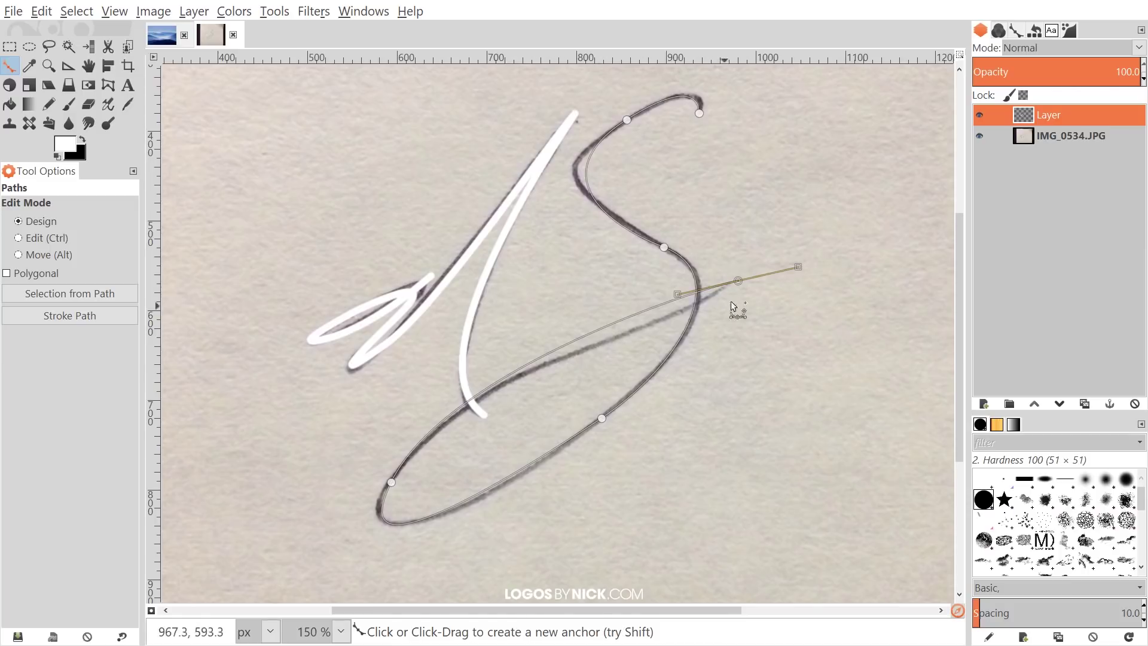
left_click_drag(826, 337, 794, 380)
scroll(710, 363, "down", 3)
scroll(702, 269, "right", 1)
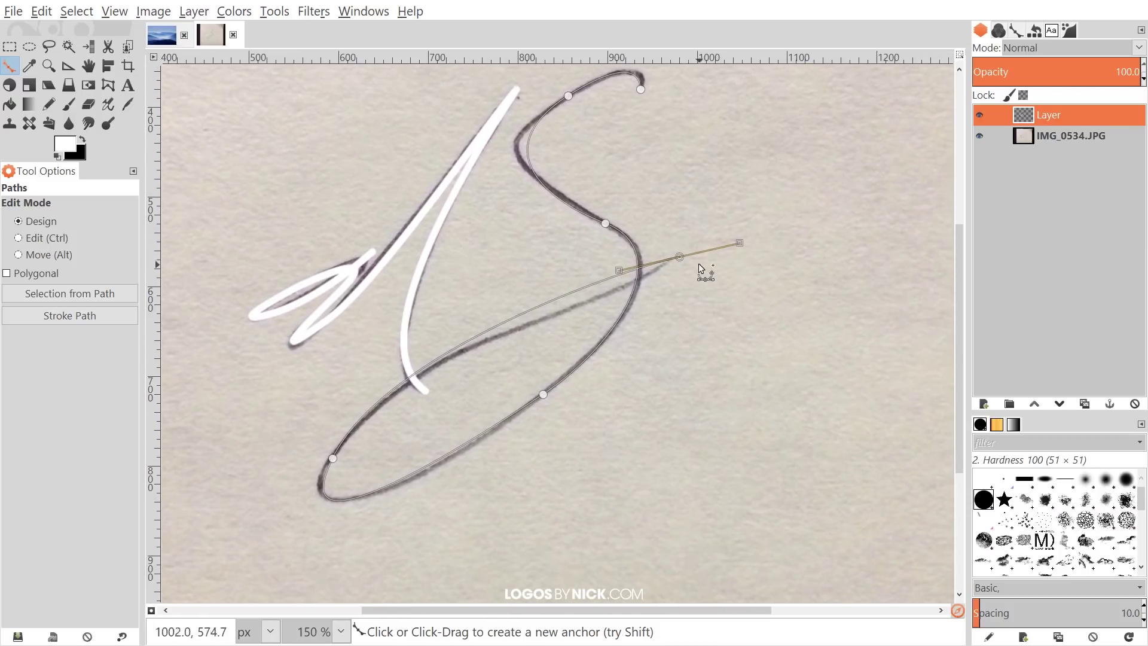
left_click_drag(684, 258, 756, 238)
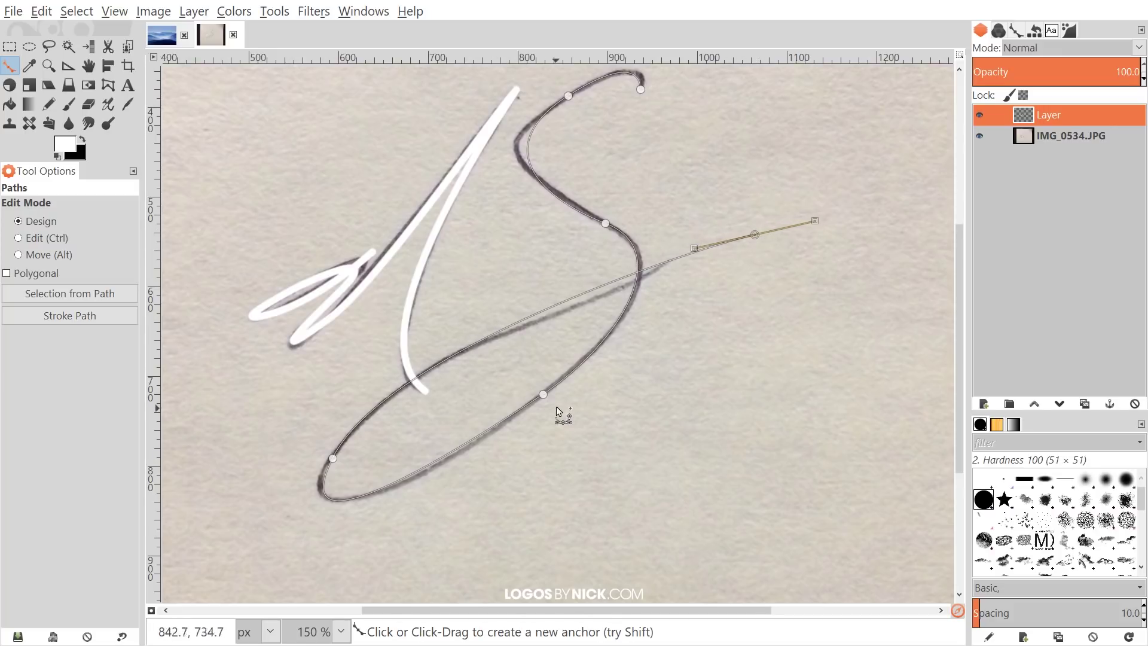
scroll(544, 430, "up", 2)
scroll(544, 430, "right", 1)
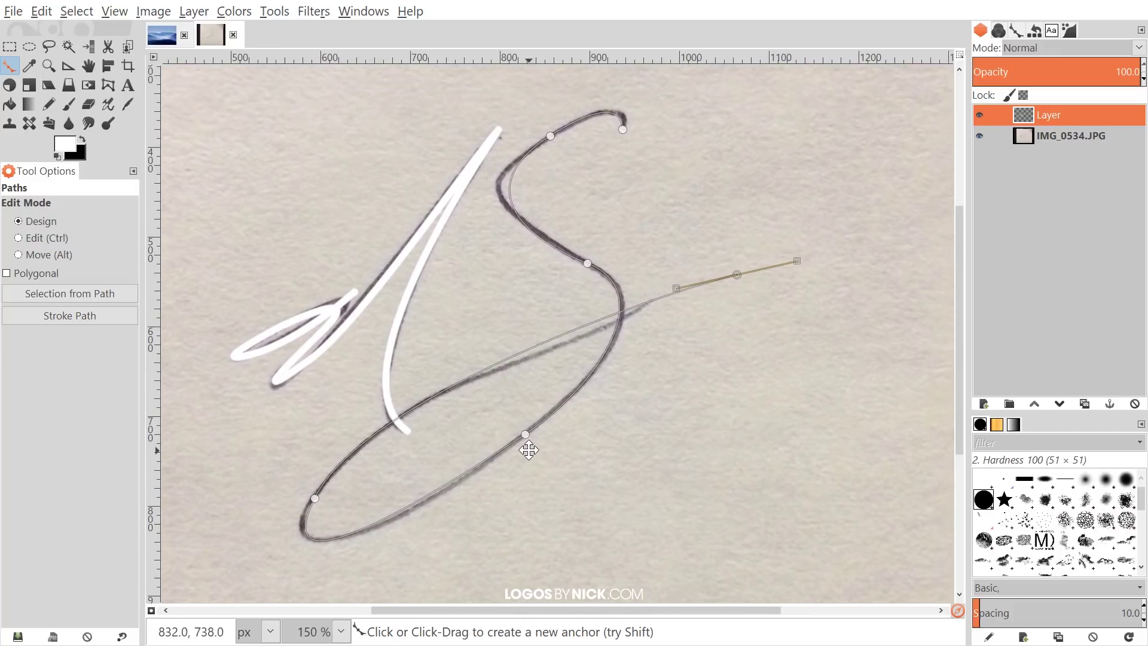
Stroke the S-shaped path with an 8 px solid white line.
left_click(44, 12)
left_click(79, 369)
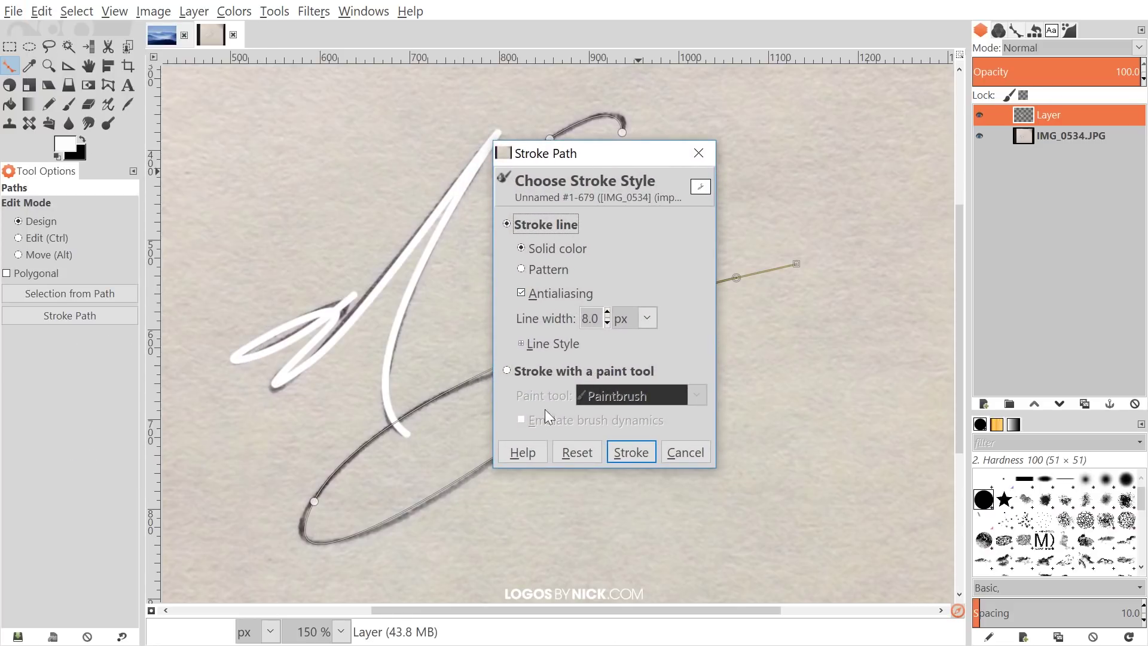
left_click(627, 453)
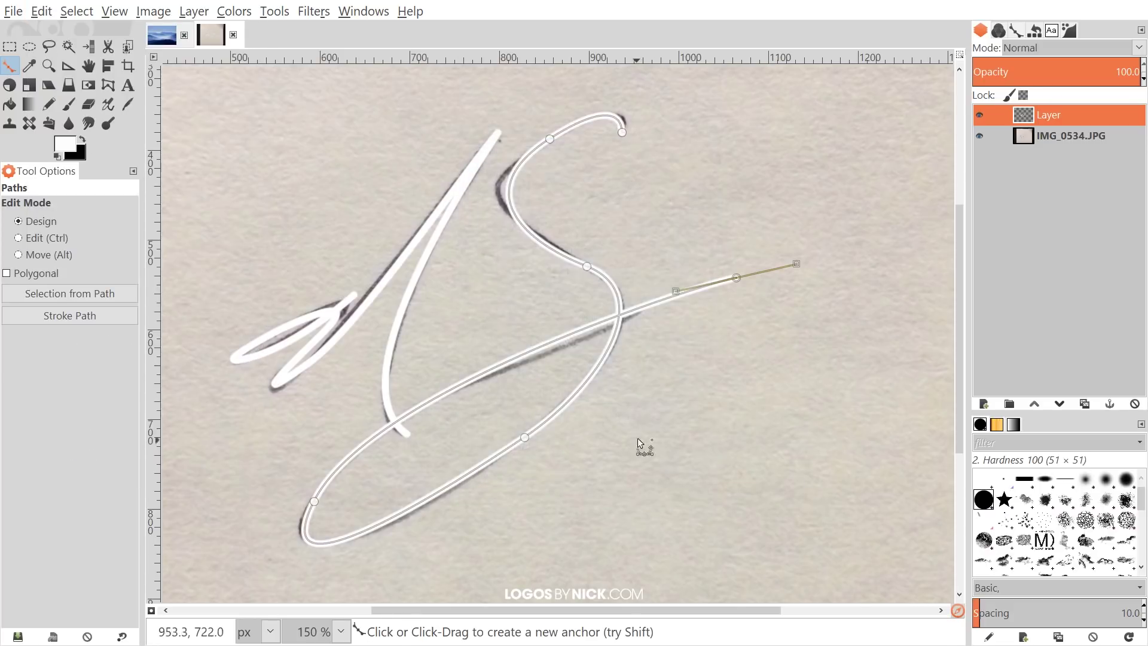
key("space")
left_click_drag(644, 366, 642, 373)
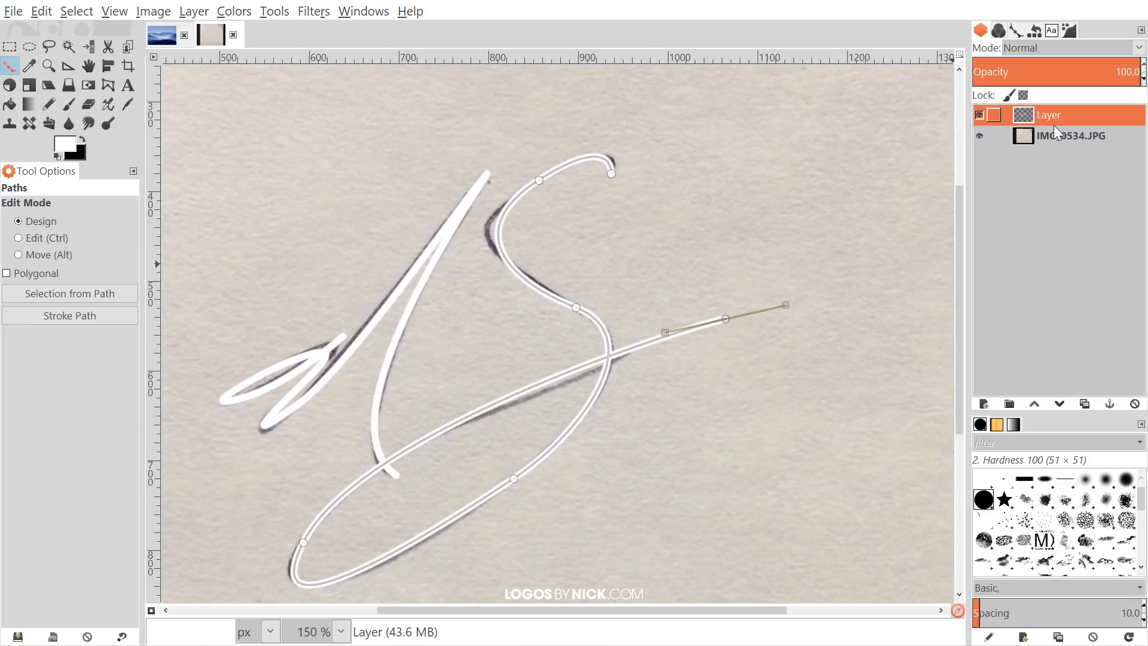
Hide the IMG_0534.JPG layer and inspect both stroked paths over transparency.
left_click(979, 137)
scroll(617, 355, "down", 1)
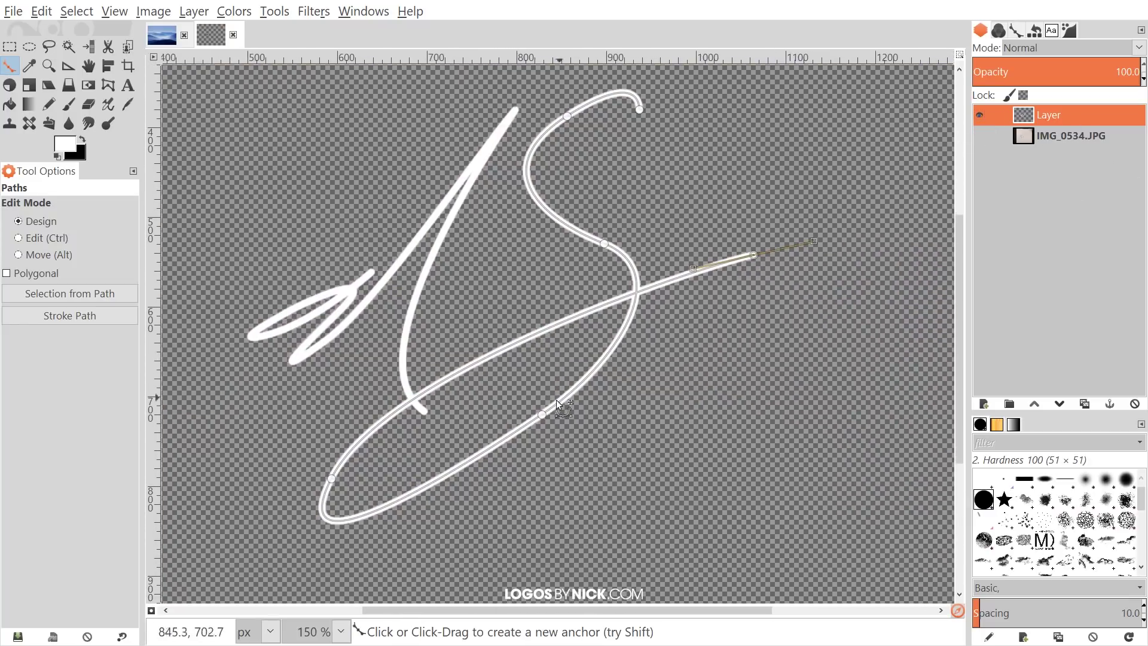
scroll(478, 470, "down", 1)
scroll(478, 470, "down", 1)
scroll(579, 331, "up", 4)
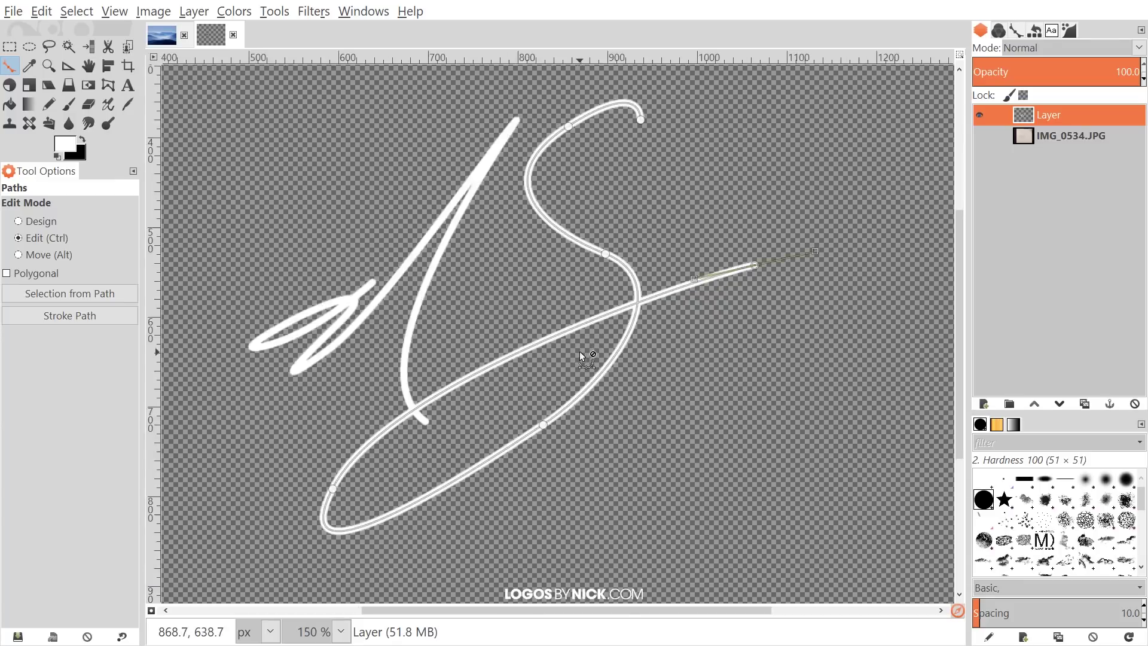
scroll(579, 350, "down", 1)
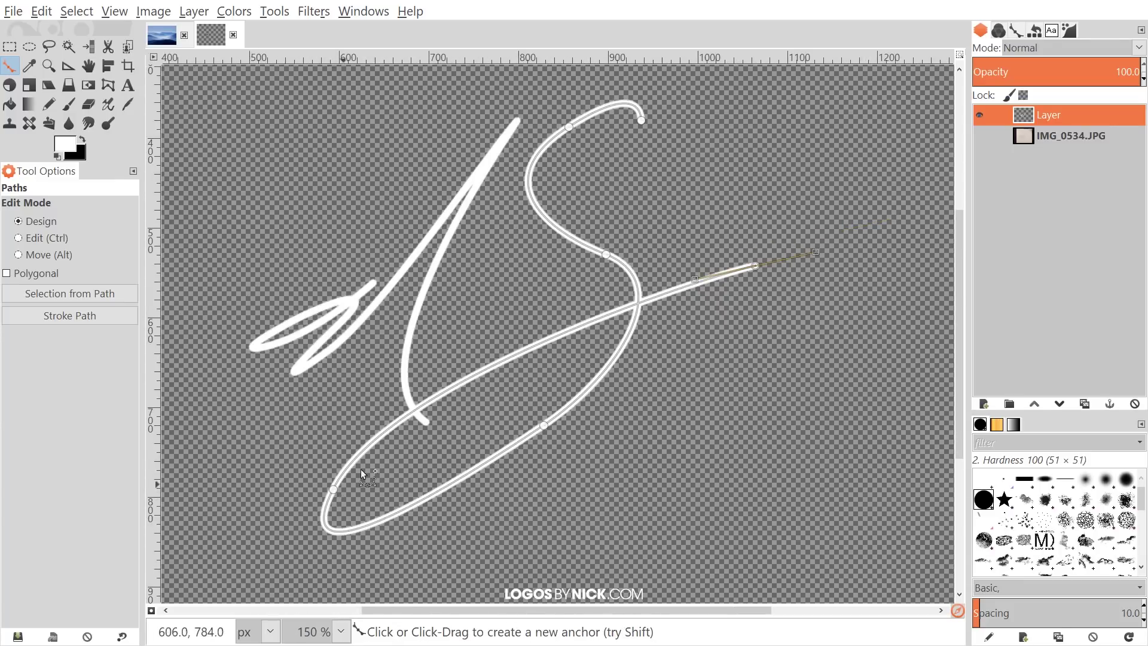
Show the IMG_0534.JPG layer to compare the strokes with the photo, and hide it again with the Move tool active.
scroll(633, 396, "up", 2)
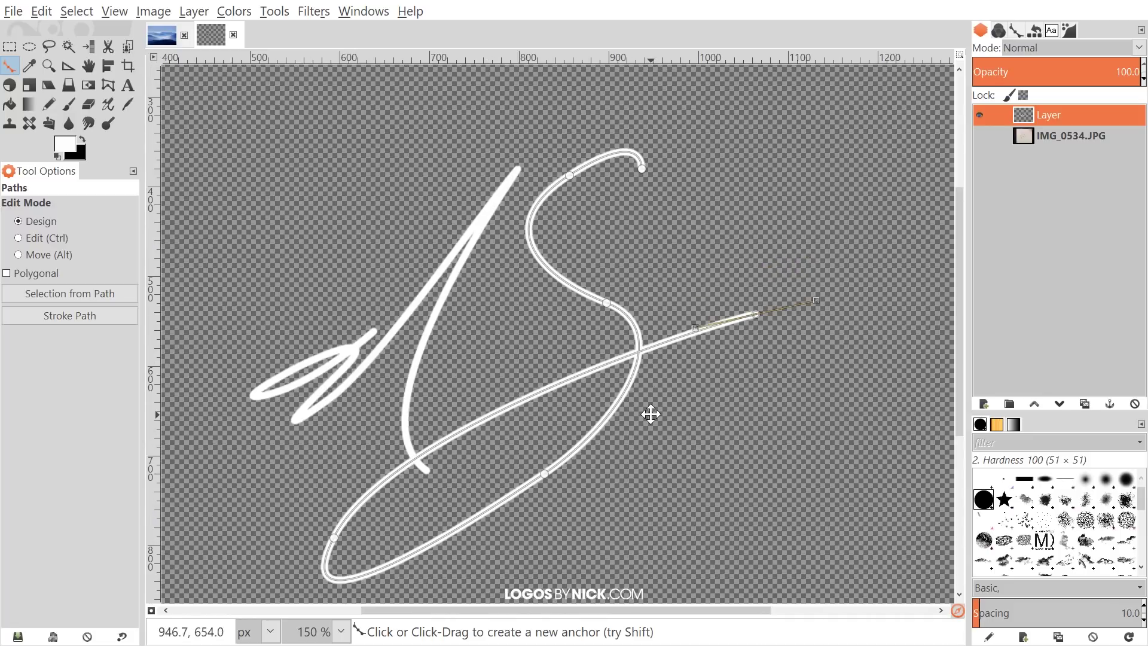
left_click_drag(591, 345, 587, 341)
left_click(979, 136)
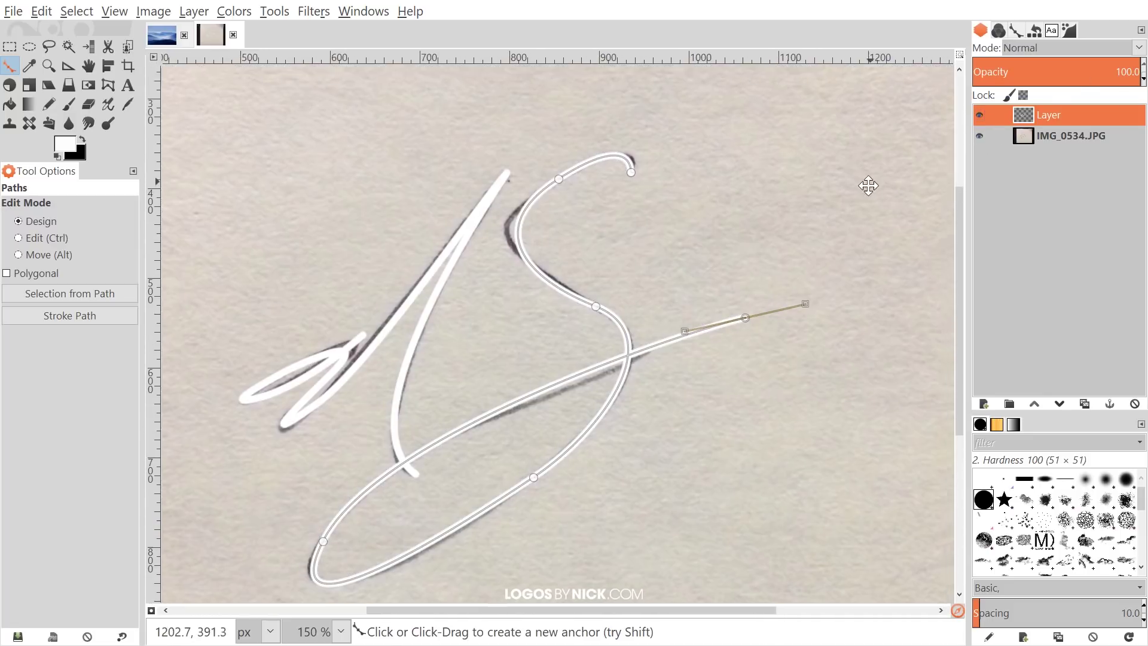
scroll(594, 318, "down", 1)
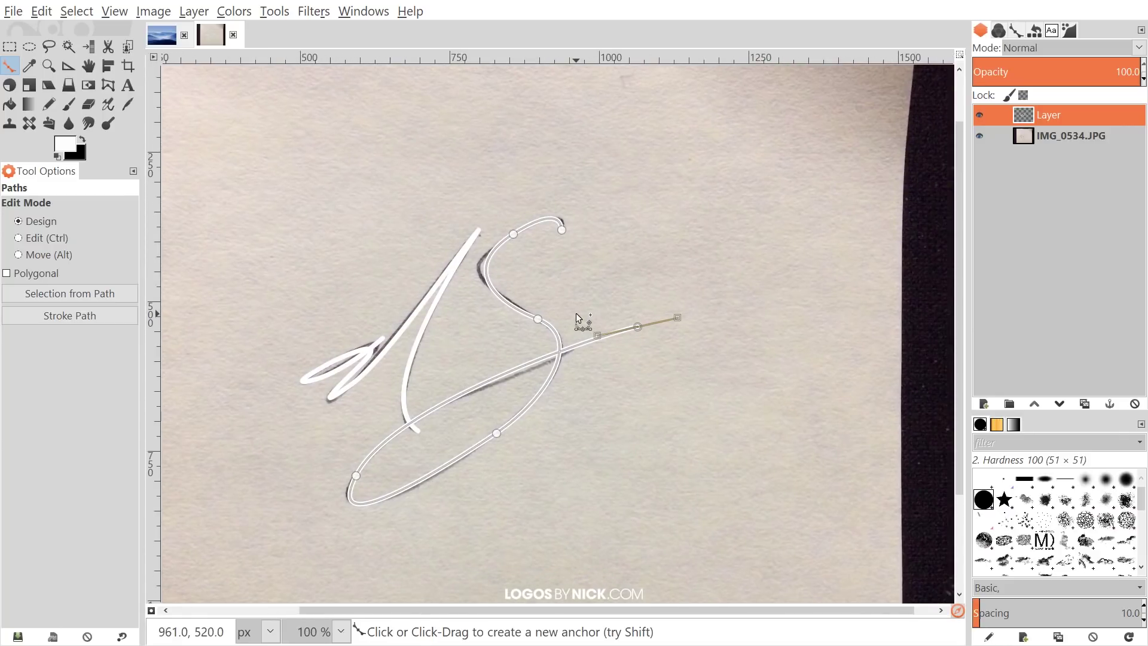
left_click(89, 66)
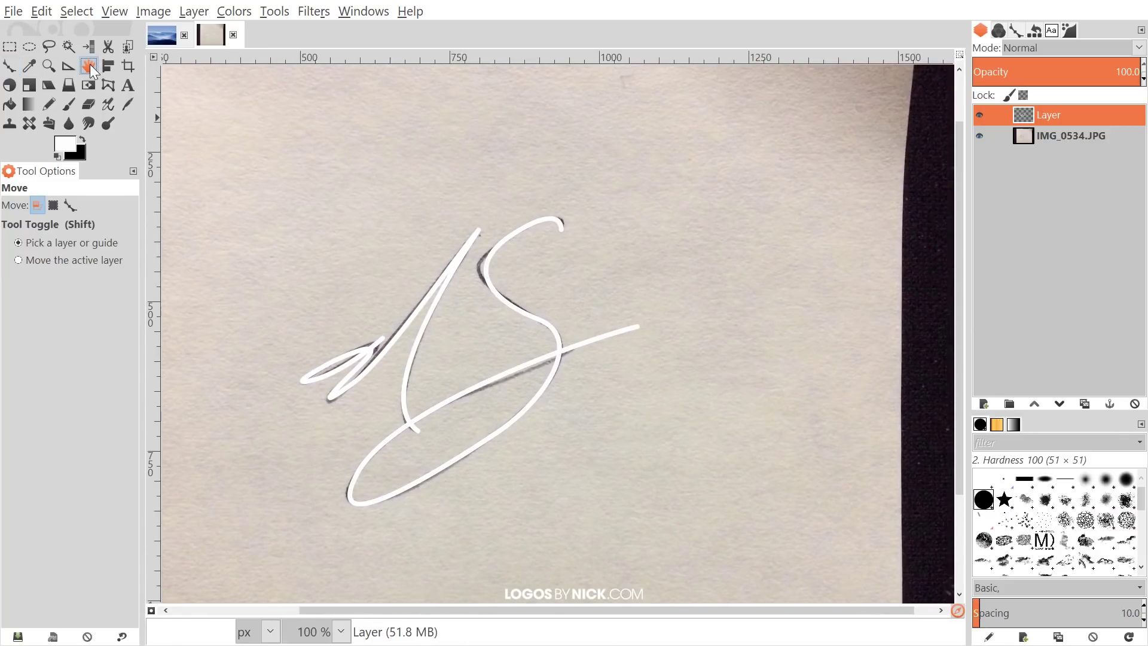
left_click_drag(541, 338, 527, 315)
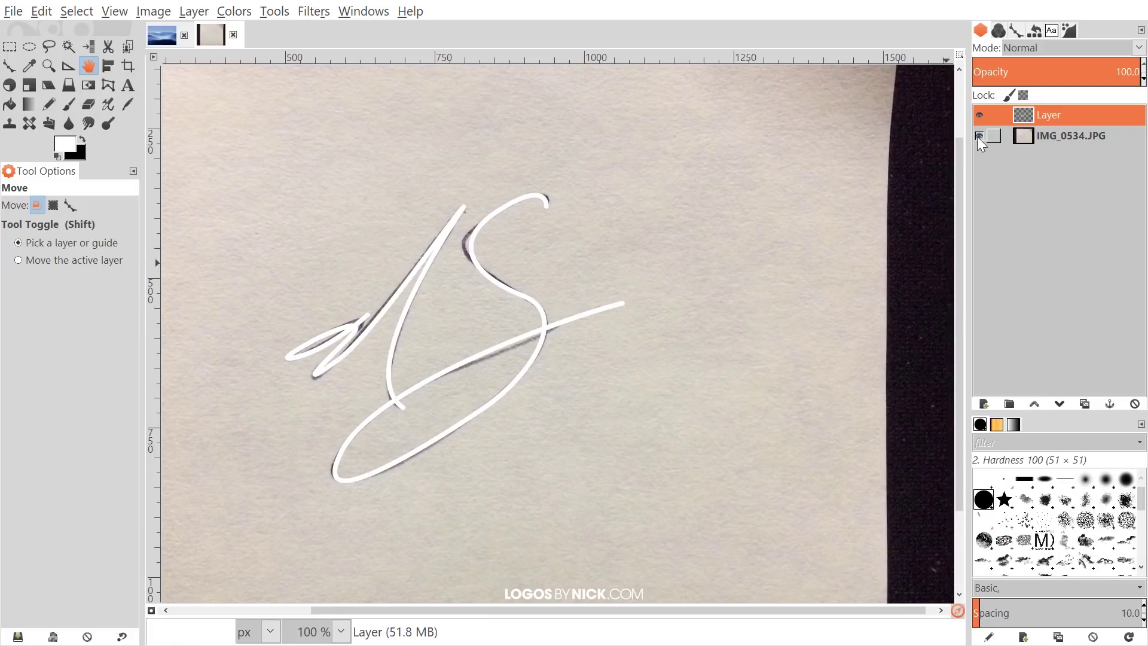
left_click(978, 136)
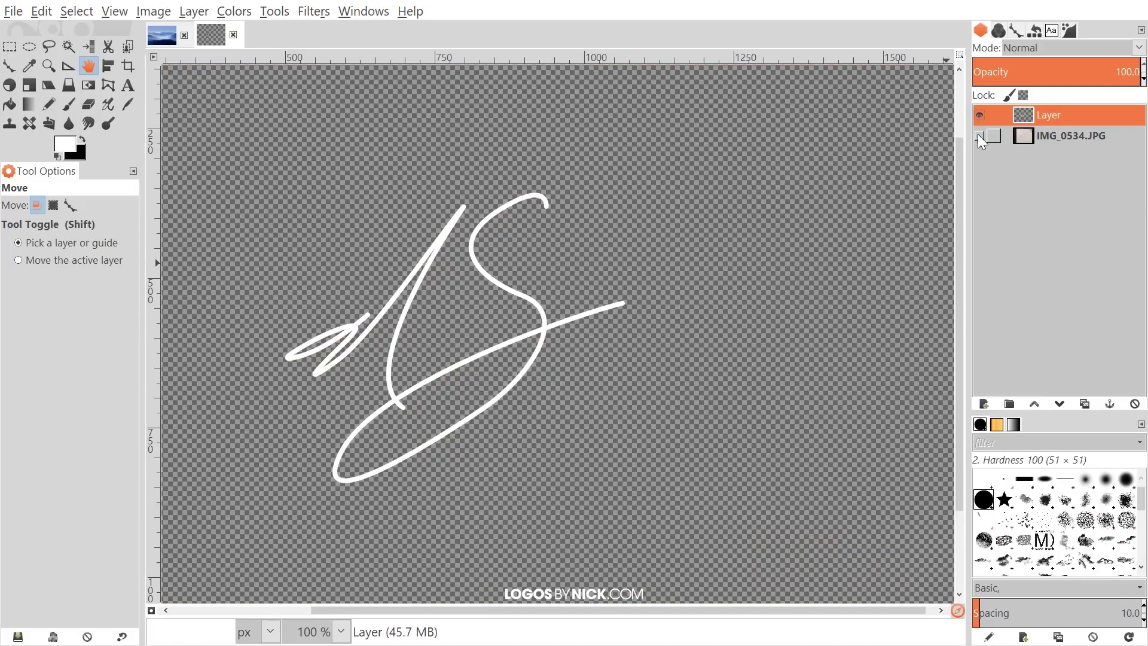
Autocrop the image to the bounds of the white signature.
left_click_drag(587, 204, 650, 243)
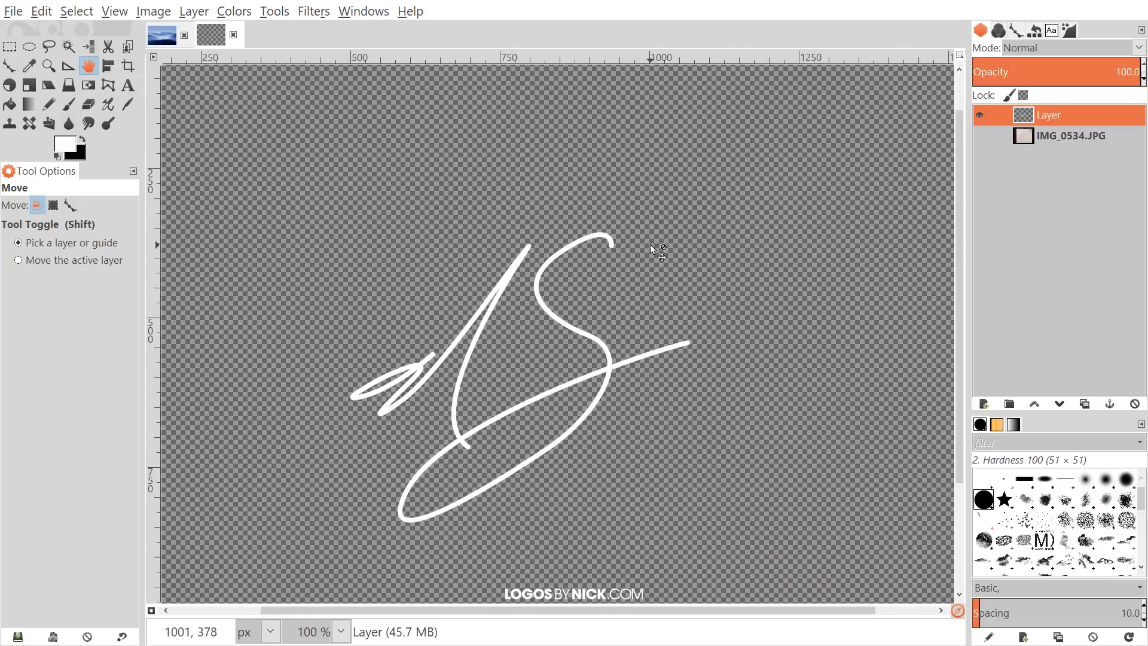
scroll(633, 263, "right", 1)
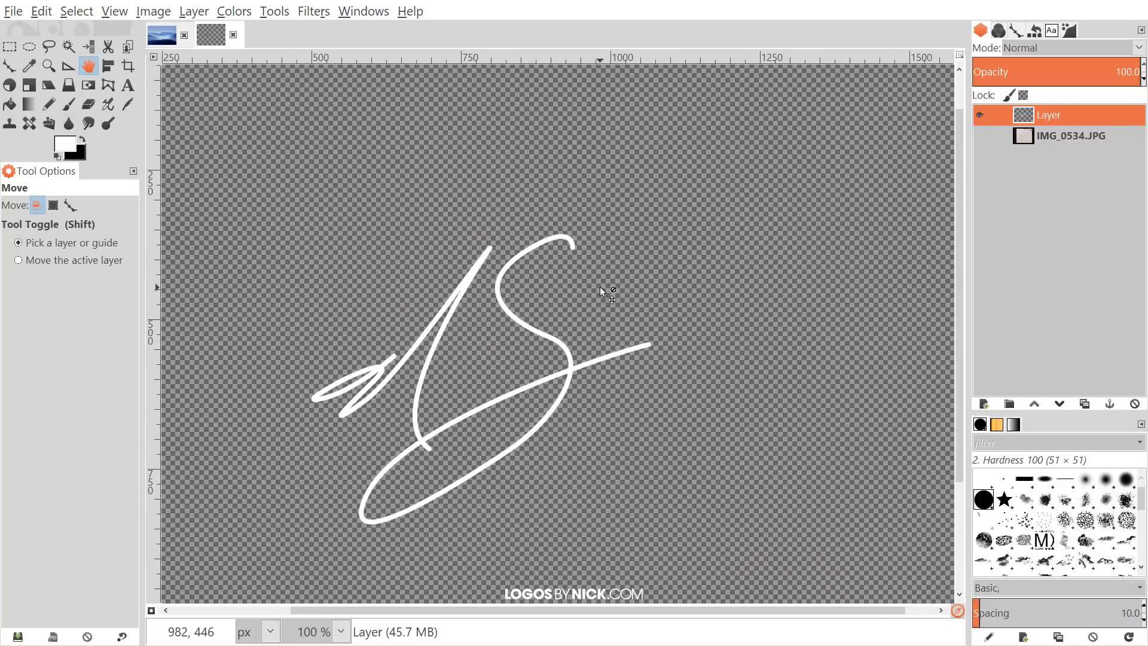
left_click_drag(457, 287, 518, 302)
scroll(482, 311, "down", 2)
scroll(498, 312, "up", 1)
scroll(518, 301, "down", 1)
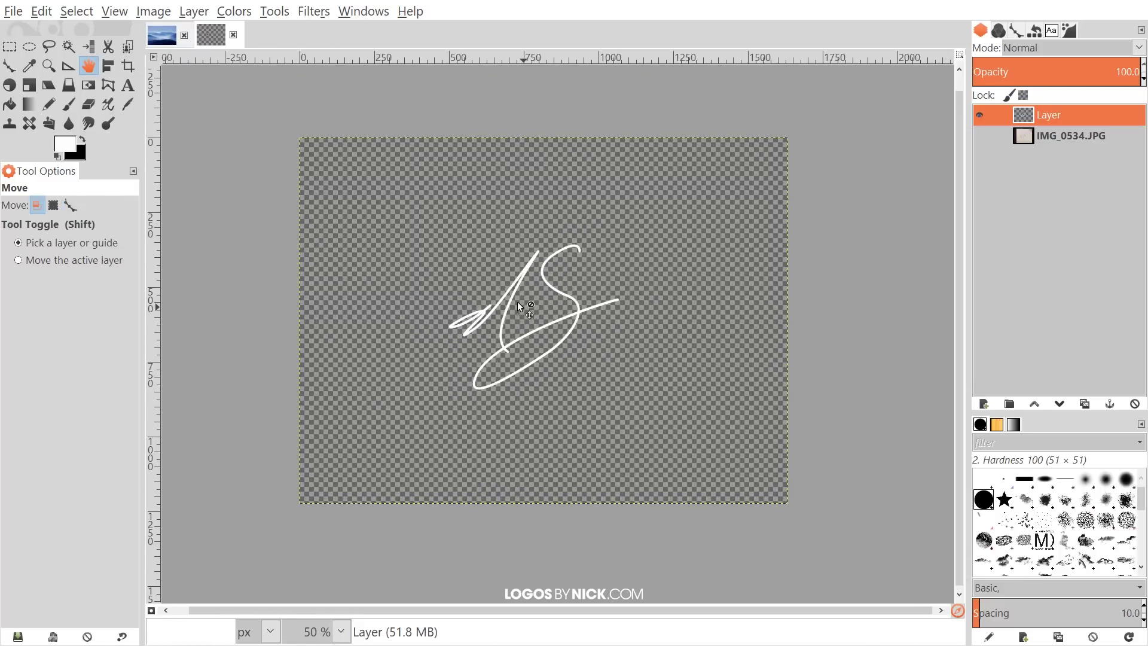
left_click_drag(696, 297, 685, 303)
scroll(685, 304, "right", 1)
scroll(684, 303, "up", 1)
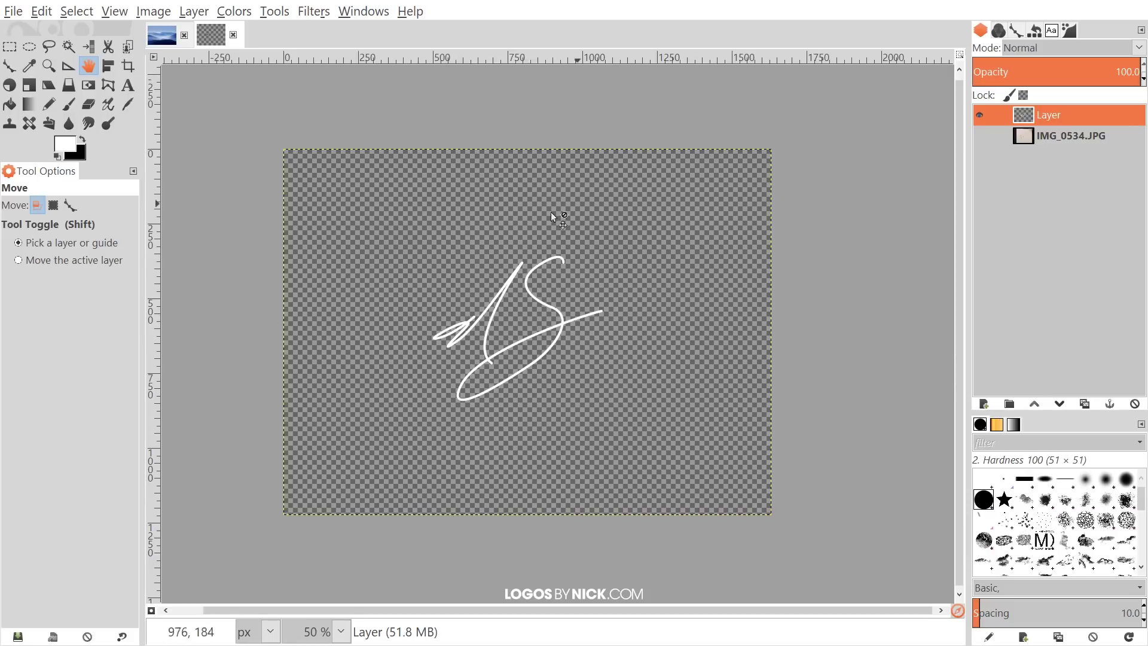
left_click(158, 11)
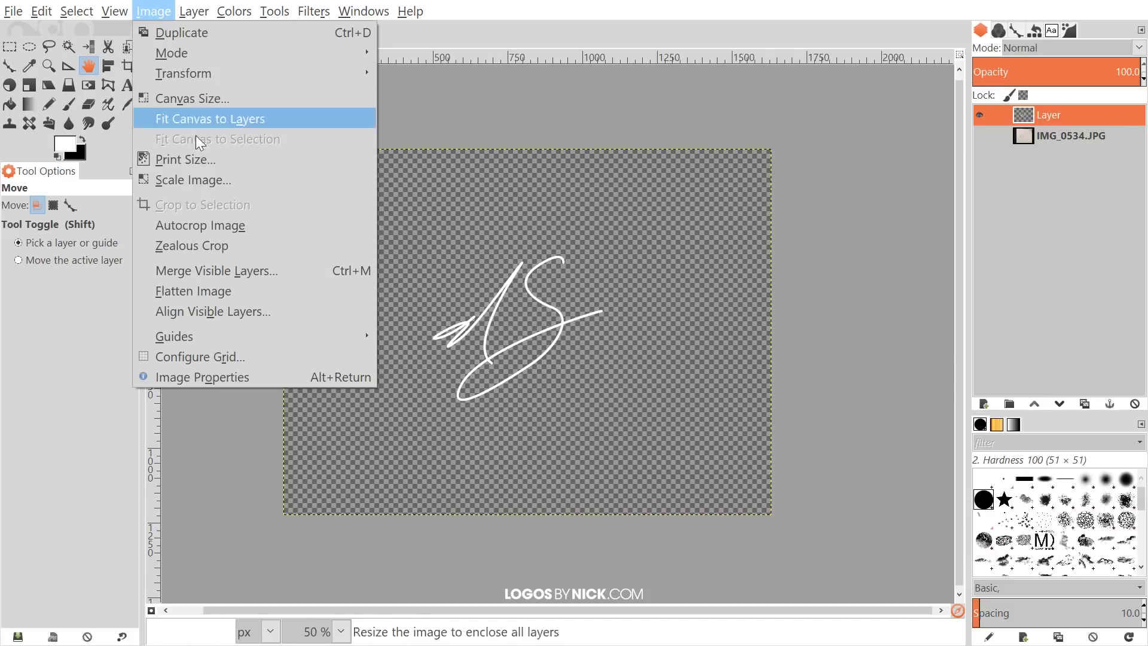
left_click(201, 227)
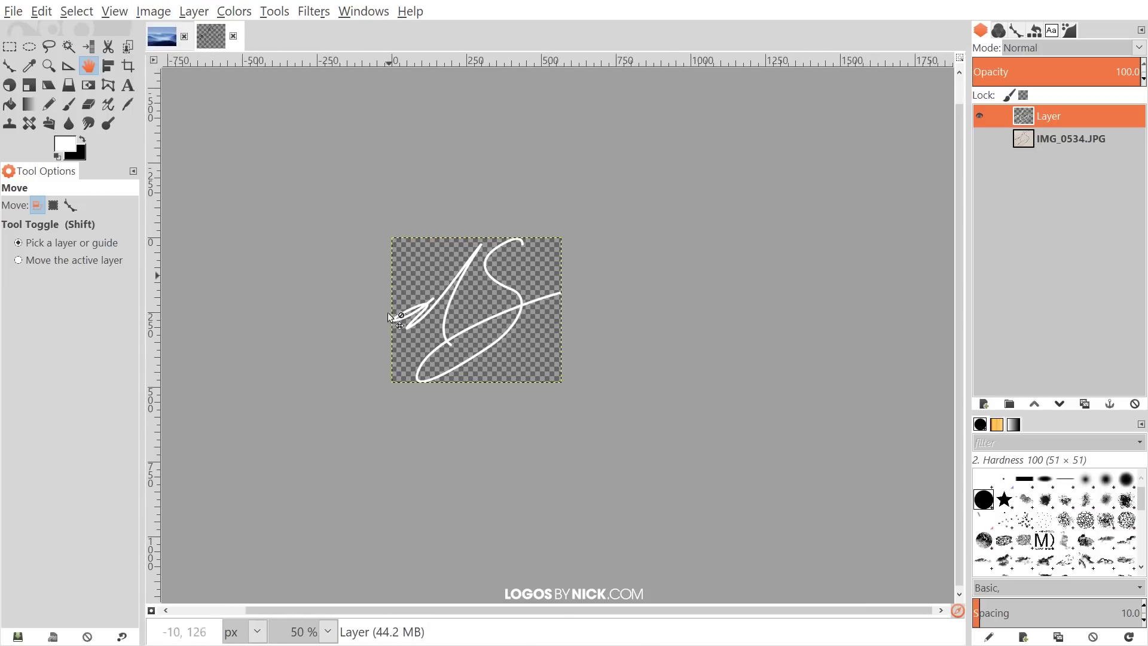
left_click_drag(515, 341, 544, 310)
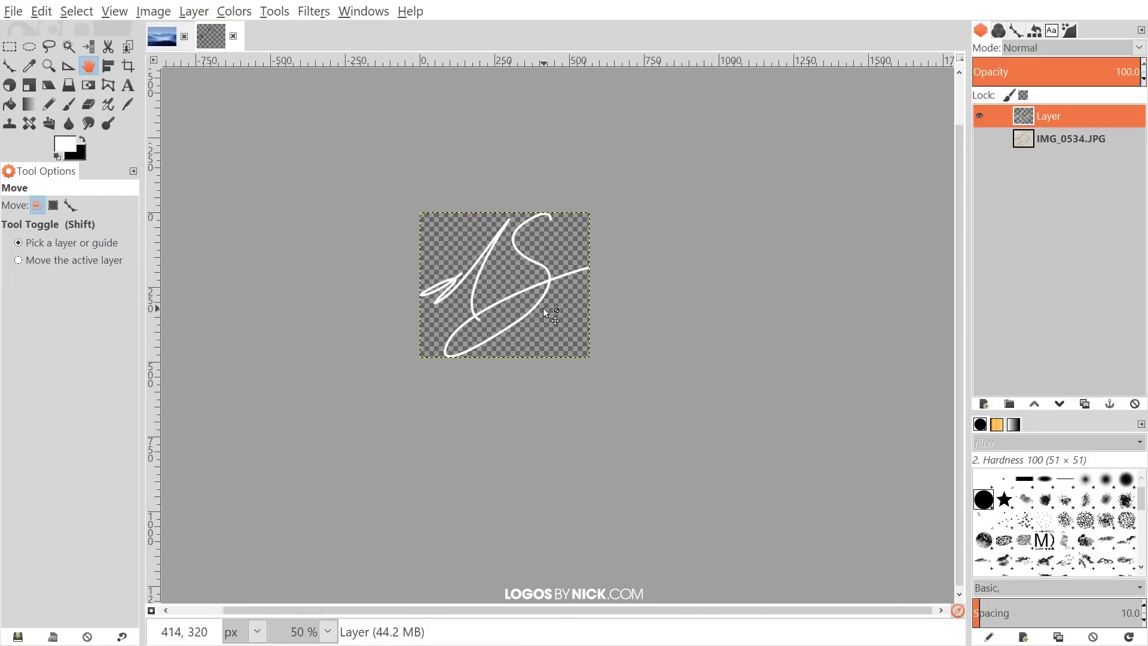
key("1")
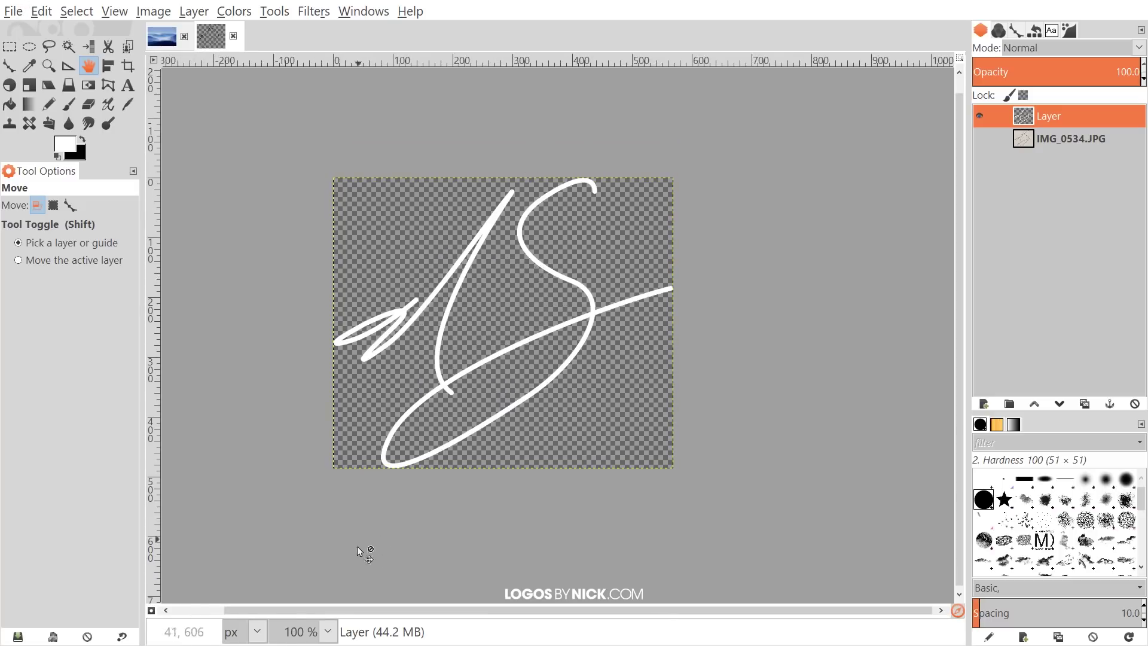
Look at the export options and the mountain landscape image, and return to the signature image.
left_click(11, 11)
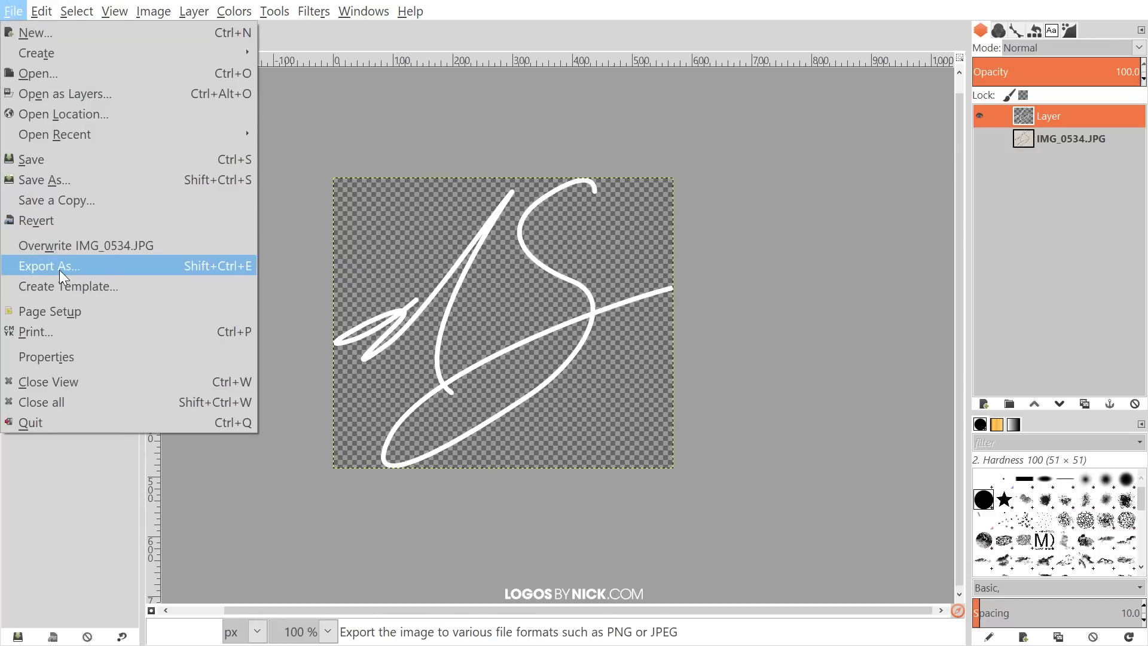
left_click(14, 13)
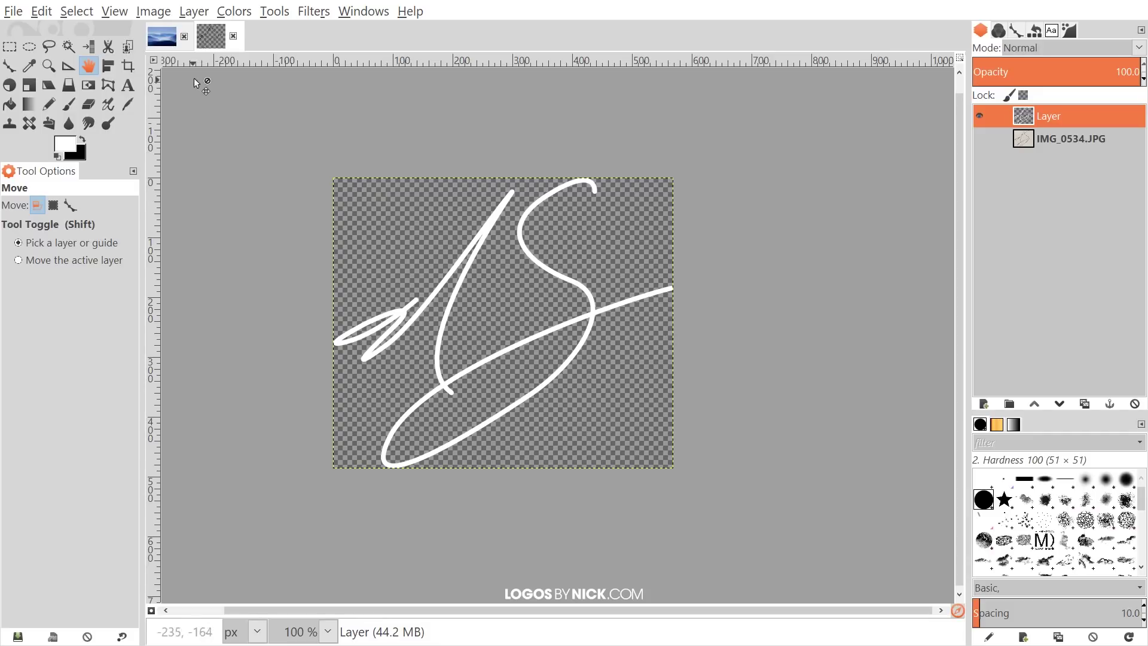
left_click(156, 37)
left_click_drag(752, 405, 285, 170)
left_click_drag(484, 341, 519, 309)
left_click_drag(563, 399, 550, 391)
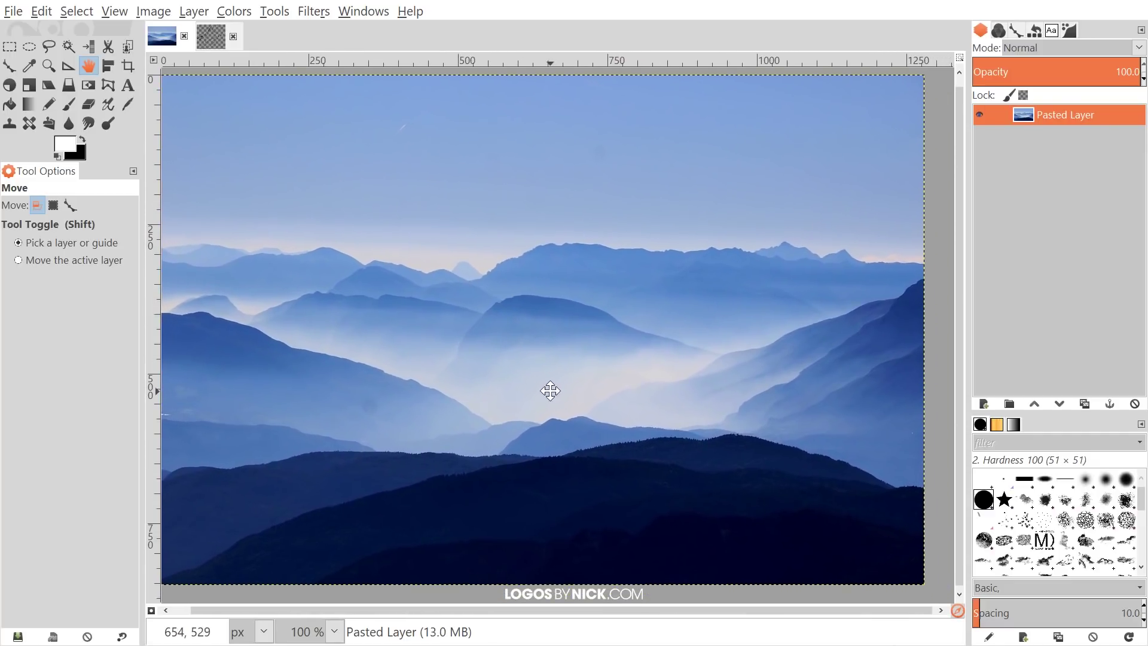
left_click(211, 36)
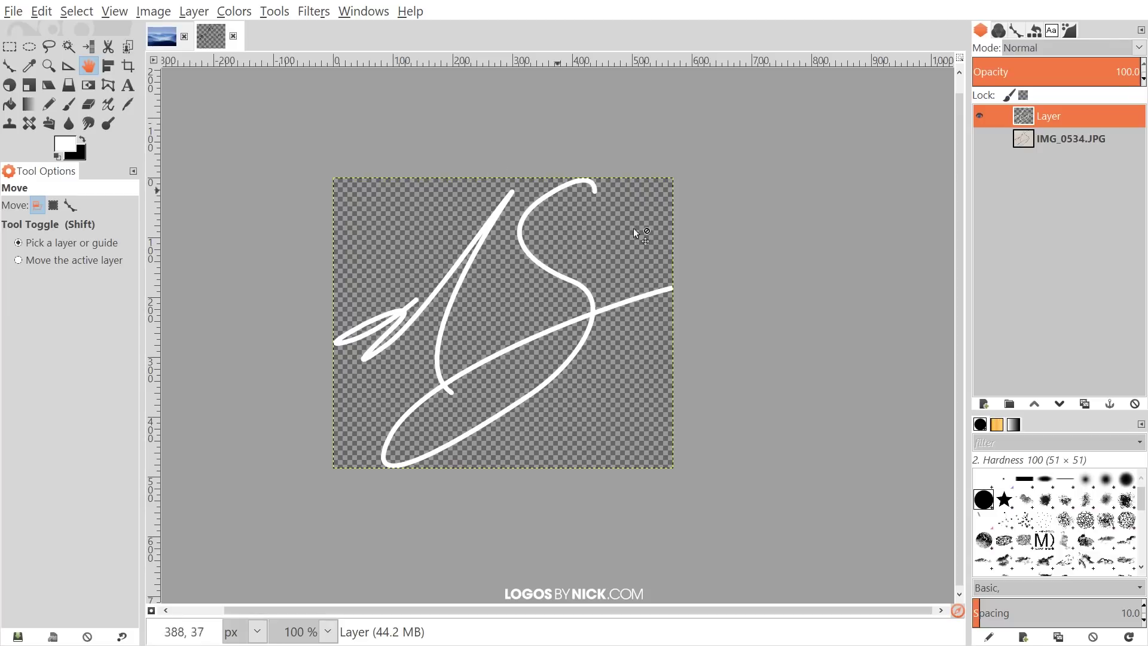
Try inverting the colors of the signature layer, and undo the inversion.
left_click_drag(534, 310, 520, 329)
left_click(223, 9)
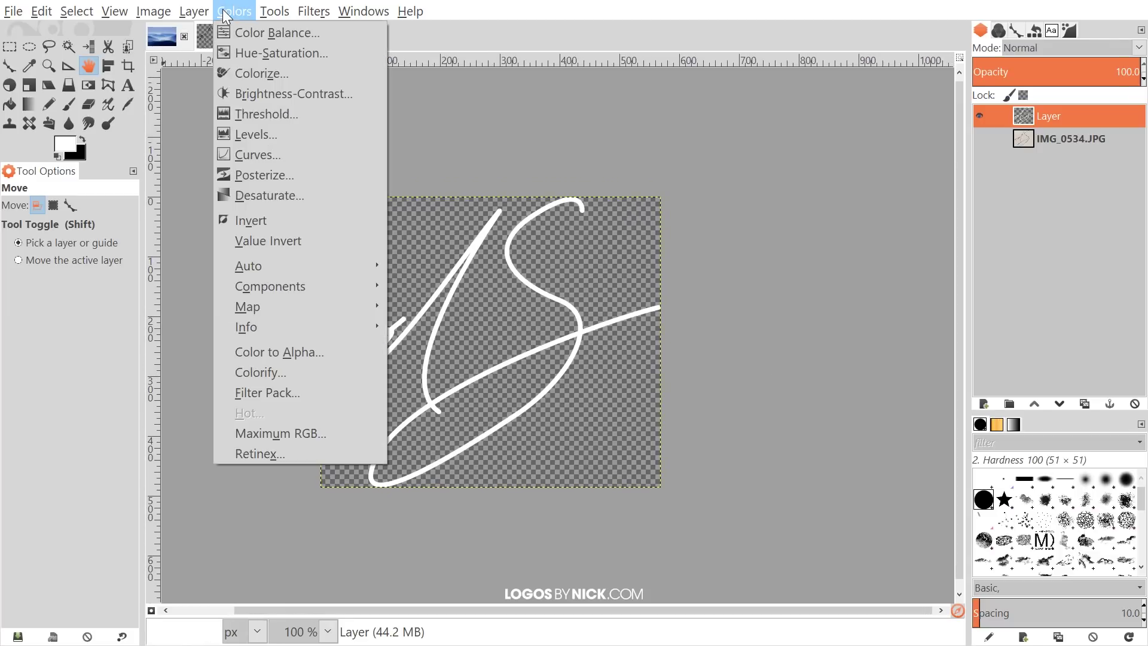
left_click(278, 220)
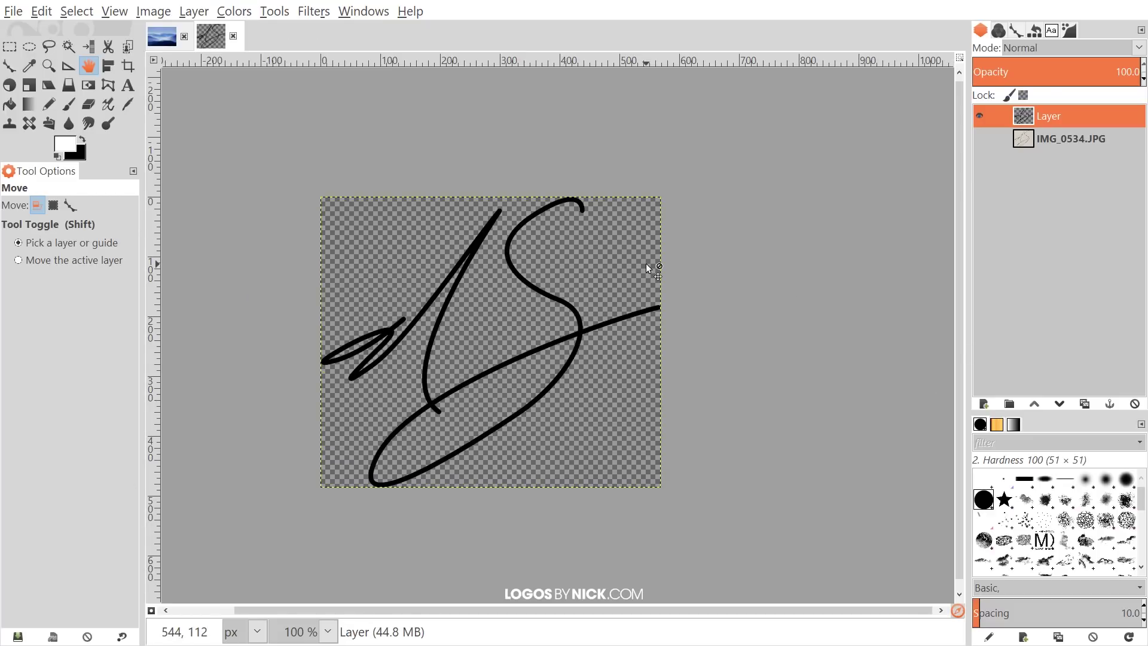
key("ctrl+z")
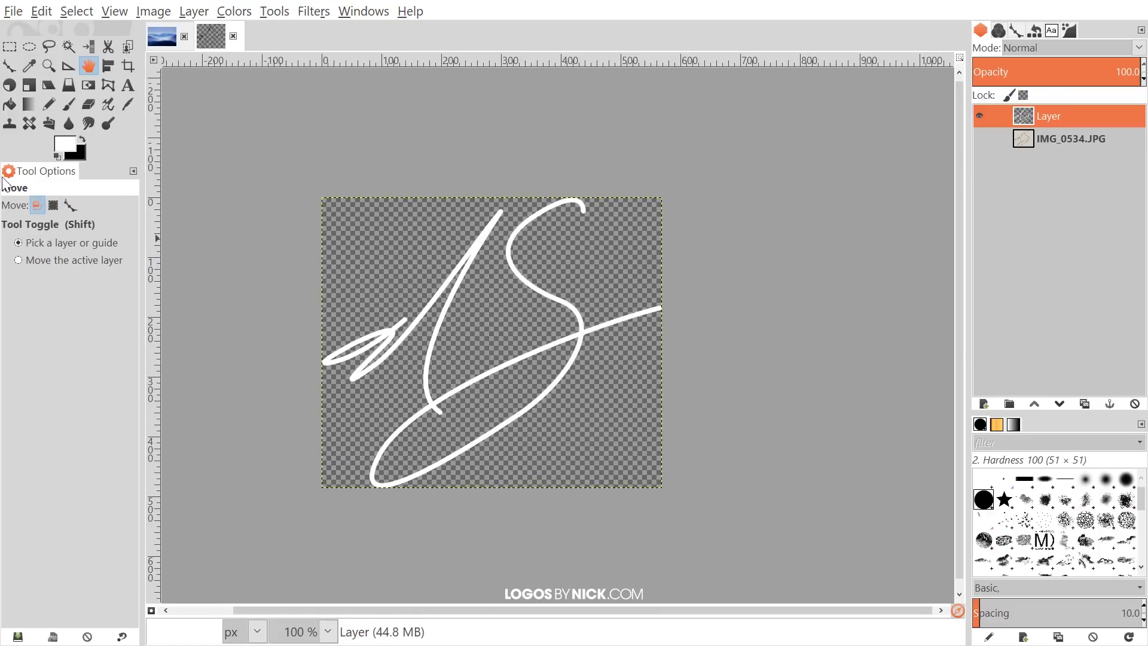
Set the foreground color to red (ff0000).
left_click(64, 148)
left_click(546, 335)
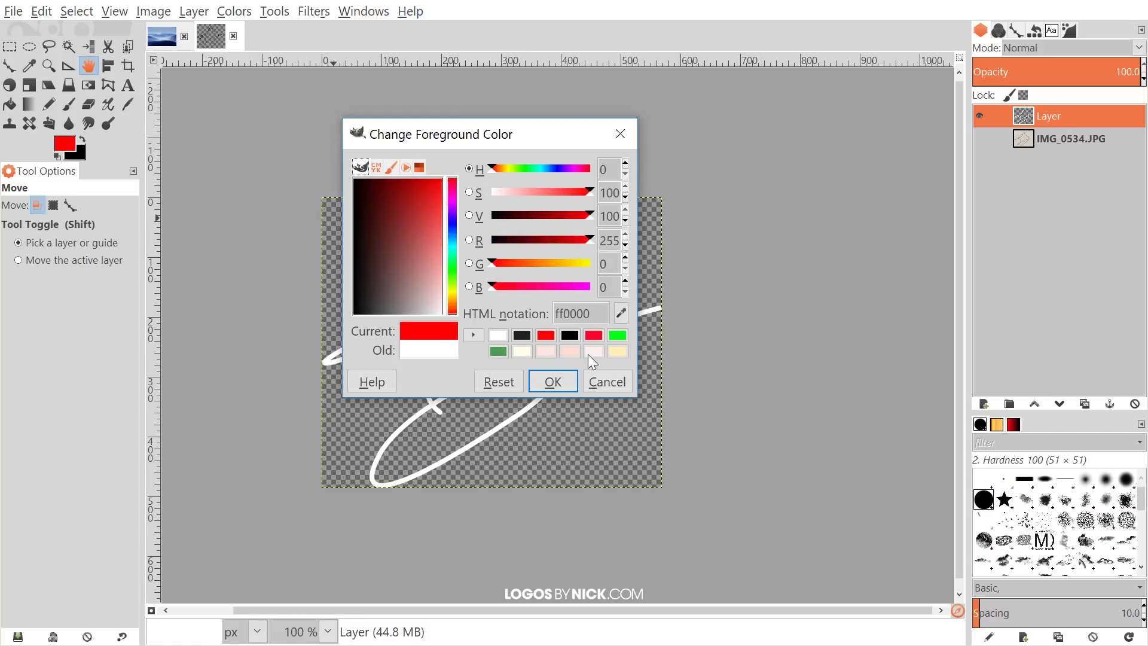
left_click(553, 382)
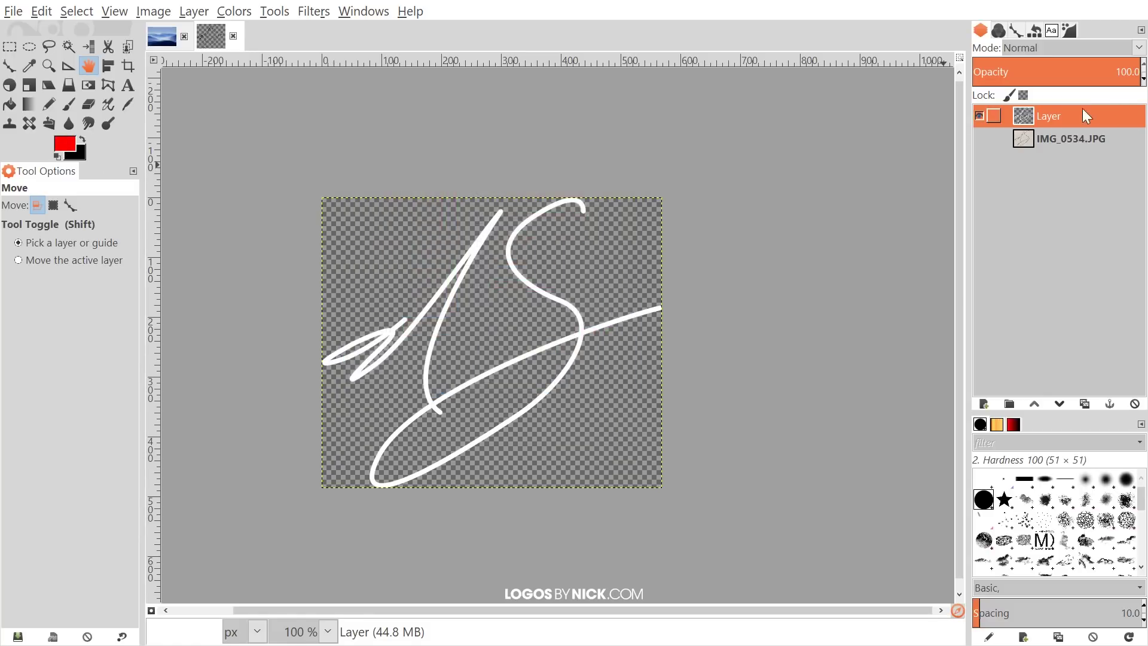
Select the signature strokes with Alpha to Selection and fill them with the foreground color.
right_click(1040, 117)
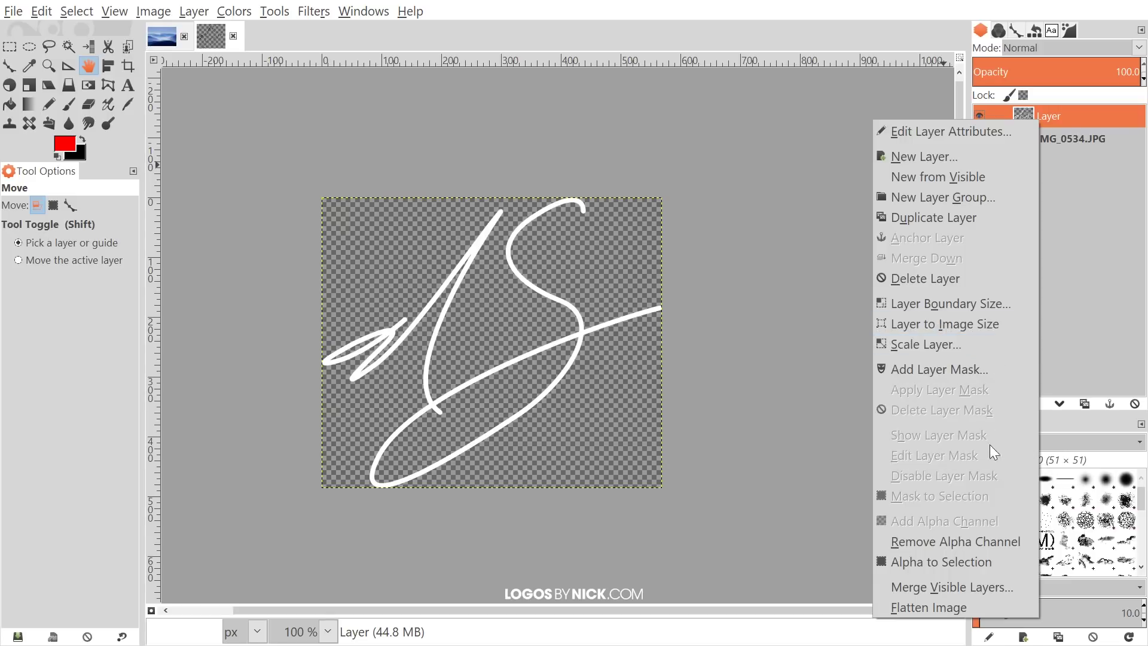
left_click(940, 562)
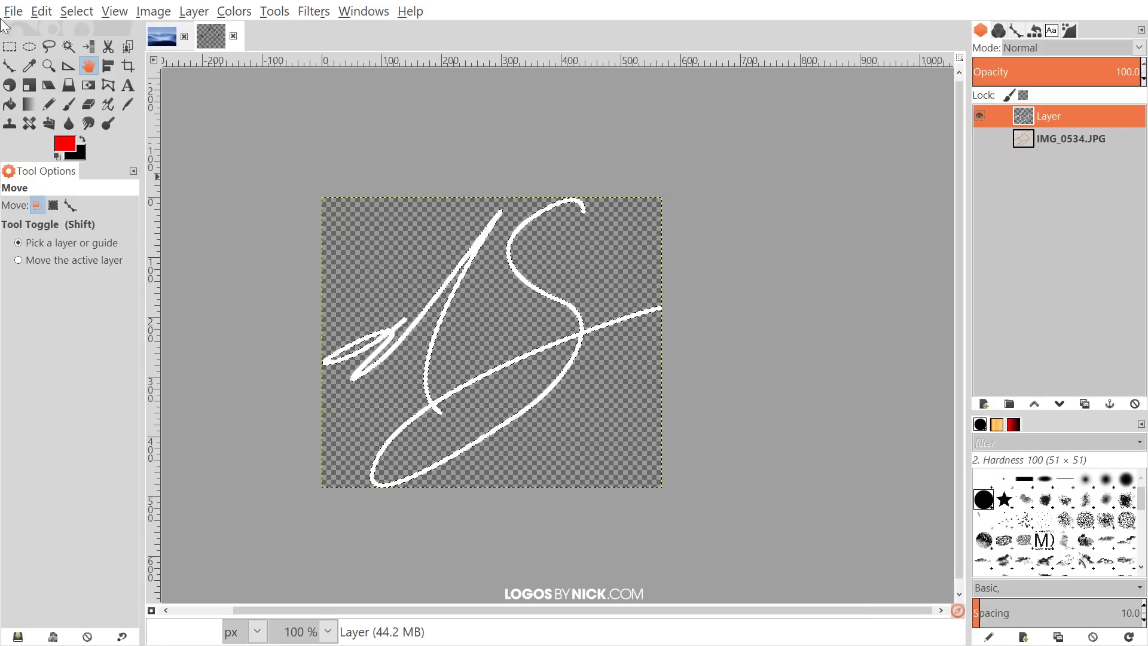
left_click(47, 13)
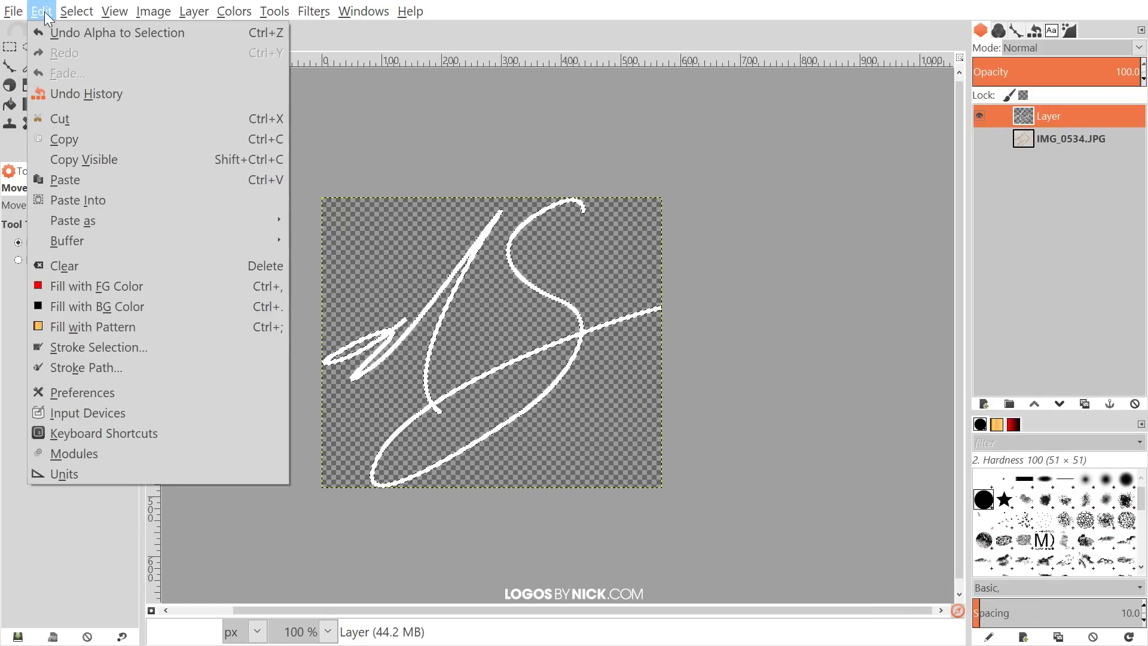
left_click(100, 288)
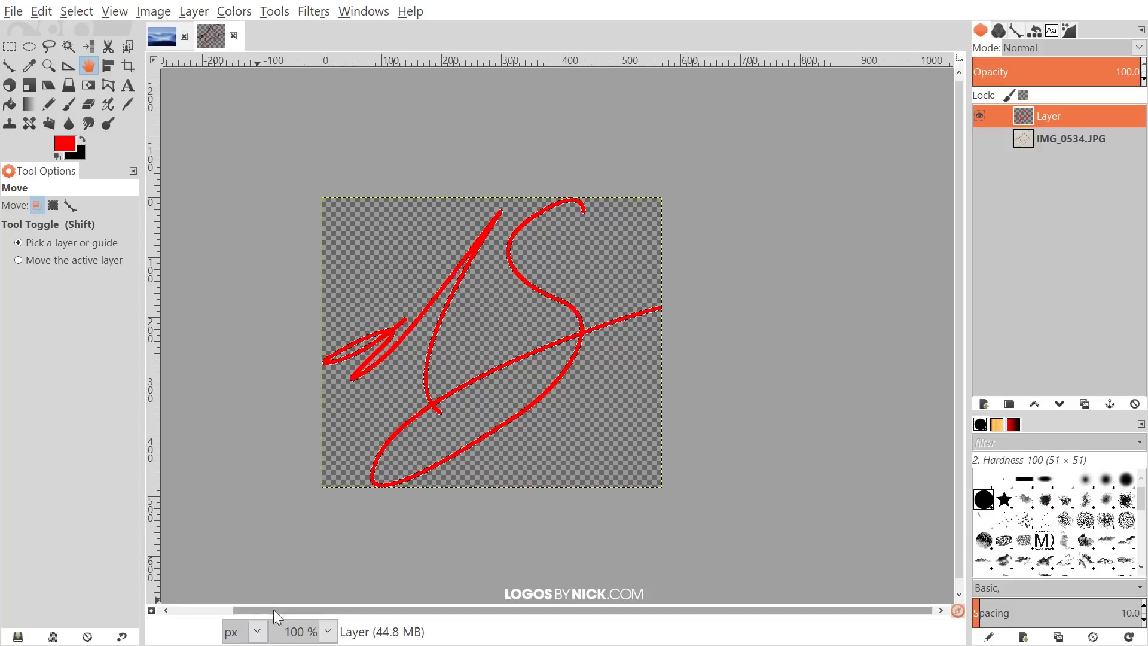
Undo the red fill of the signature and clear the selection.
left_click_drag(640, 217, 652, 242)
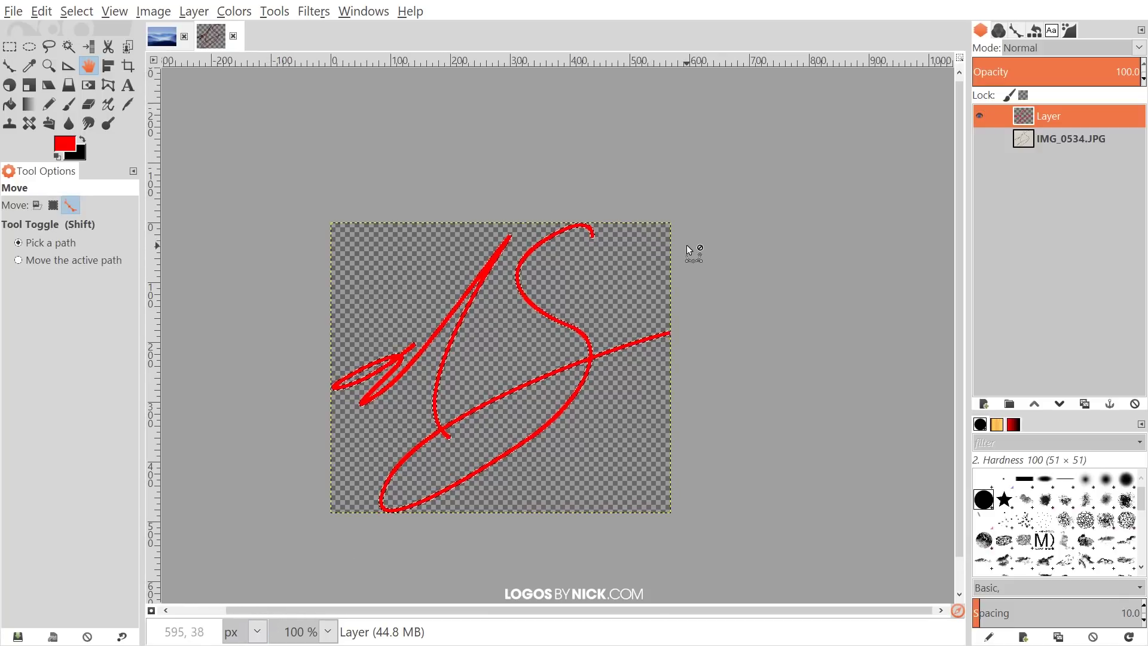
key("ctrl+z")
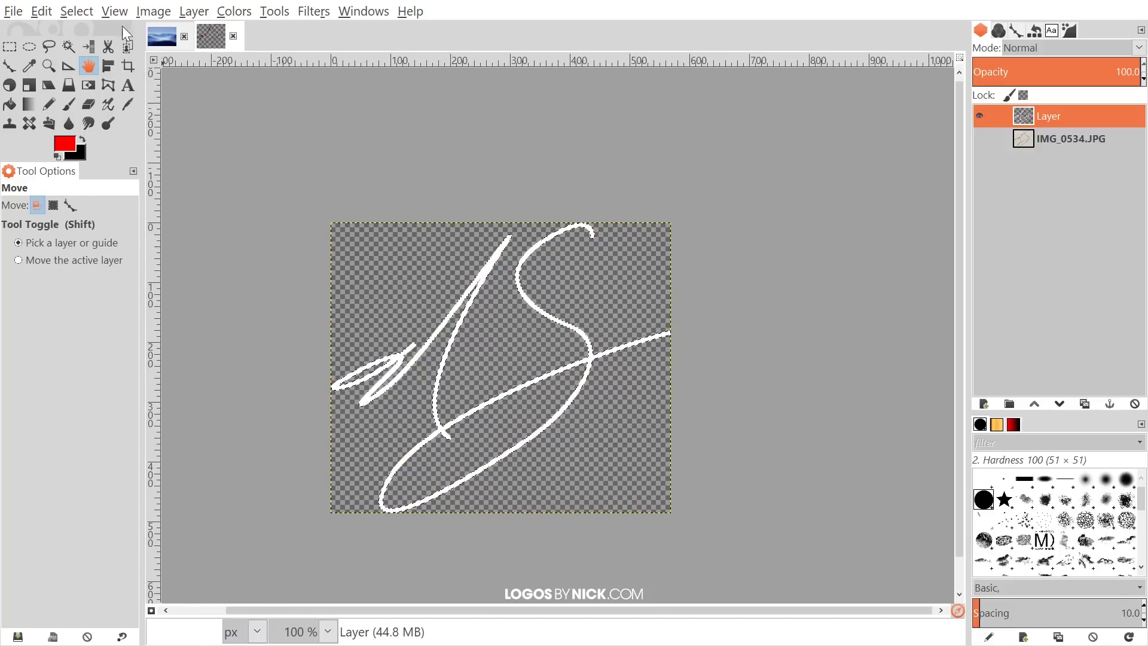
left_click(37, 14)
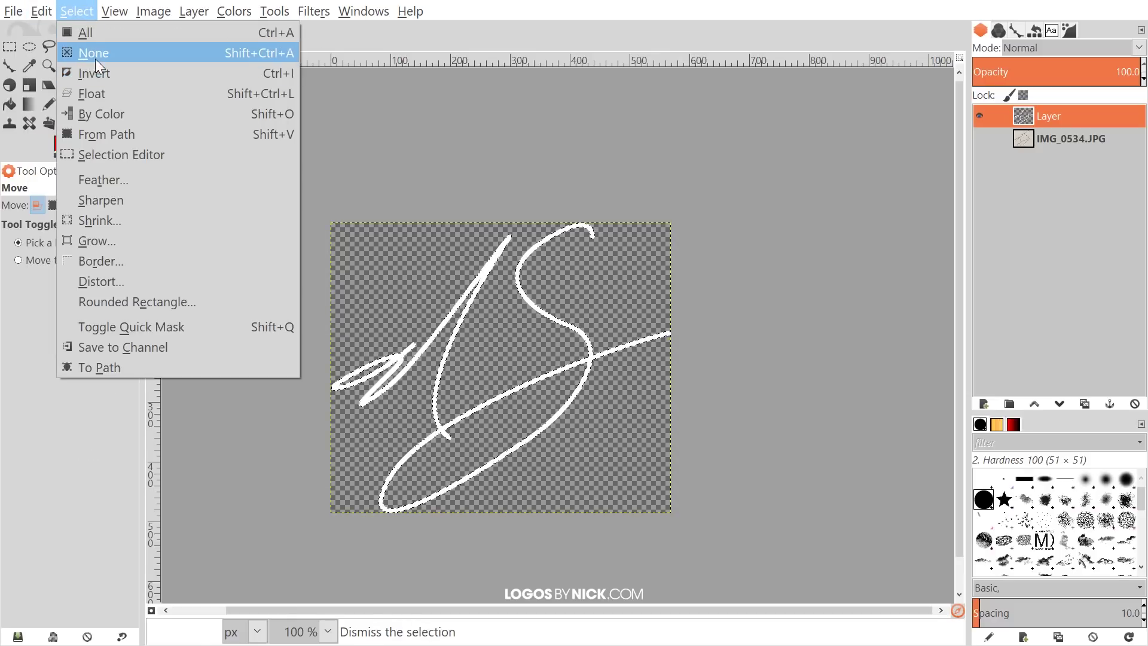
left_click(94, 50)
View the entire mountain landscape image and return to the signature image.
left_click(163, 34)
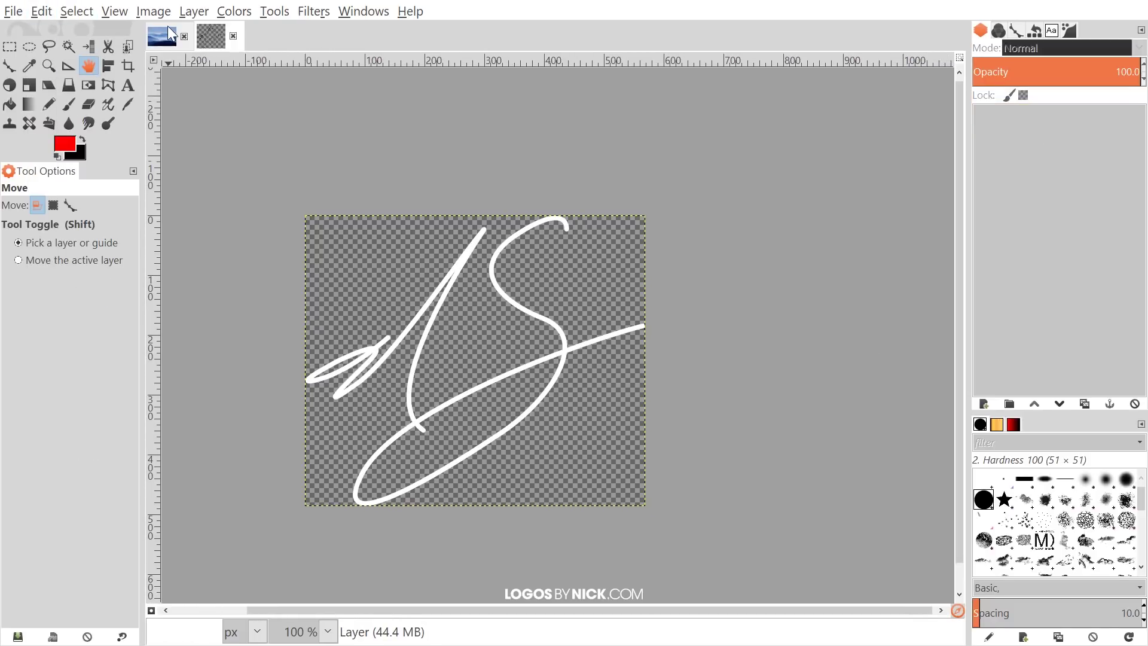
key("minus")
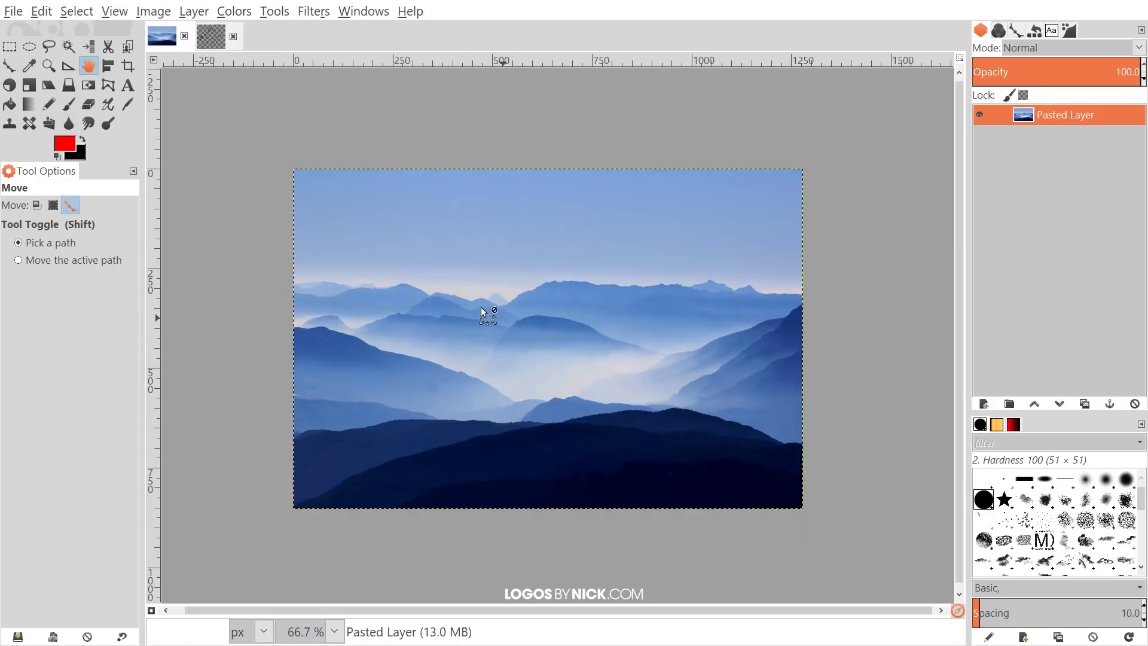
left_click(210, 36)
left_click_drag(632, 281, 630, 254)
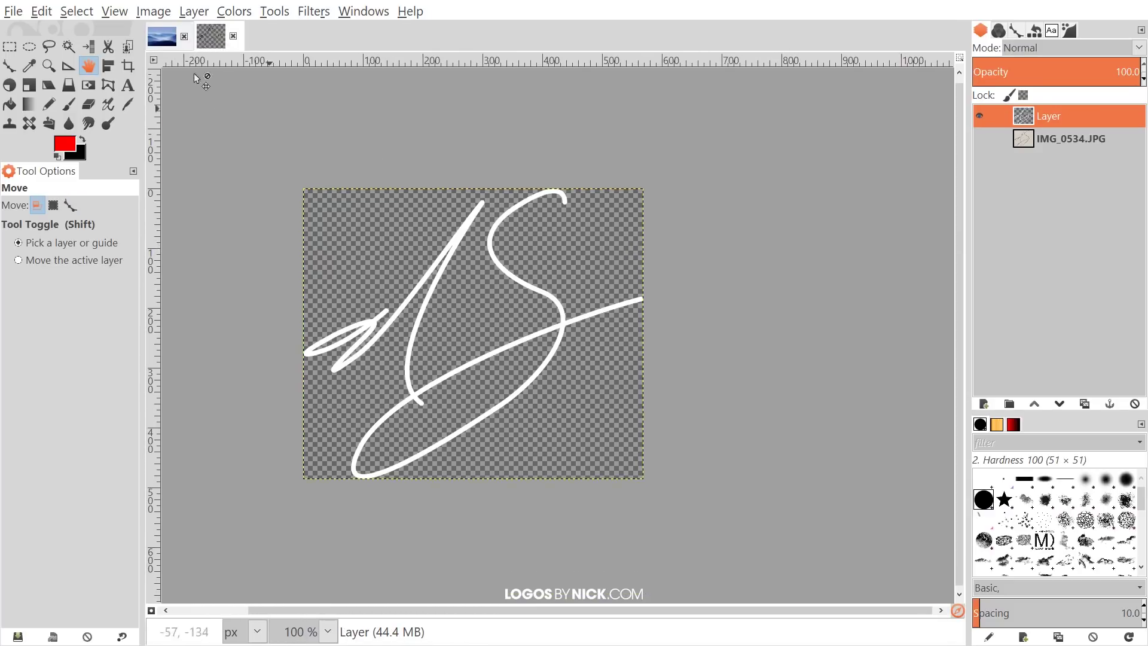
Copy the signature layer and switch to the mountain landscape image.
left_click(37, 9)
left_click(37, 8)
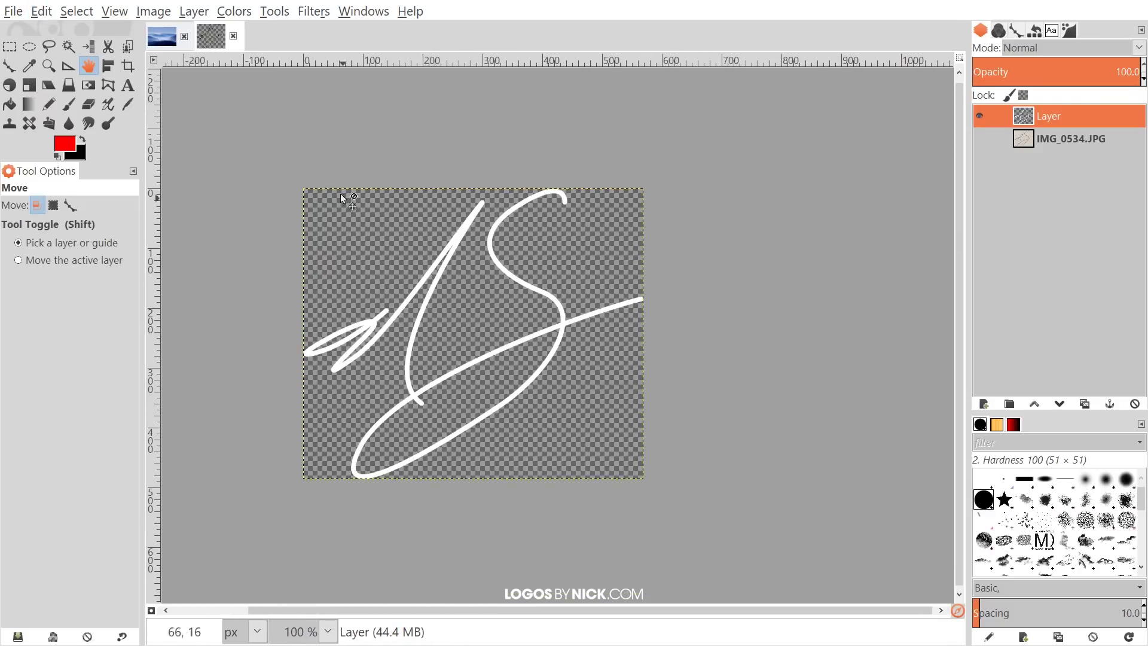
left_click(42, 11)
left_click(70, 137)
left_click(171, 31)
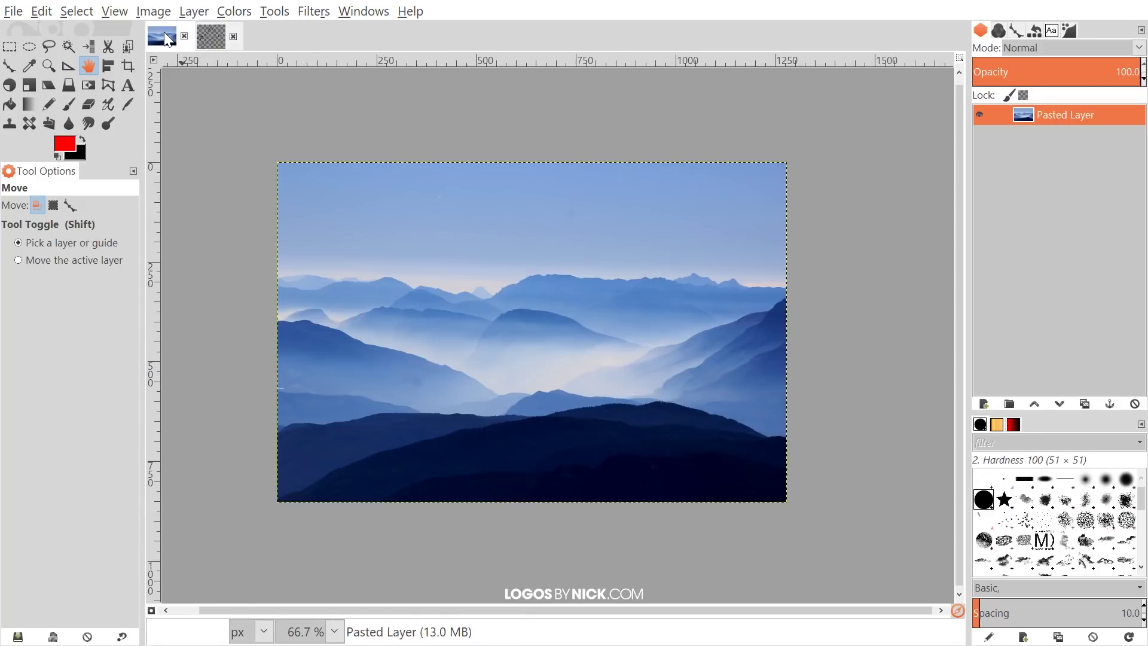
Paste the copied signature as a new layer and move it to the lower-right part of the mountain photo.
left_click(42, 12)
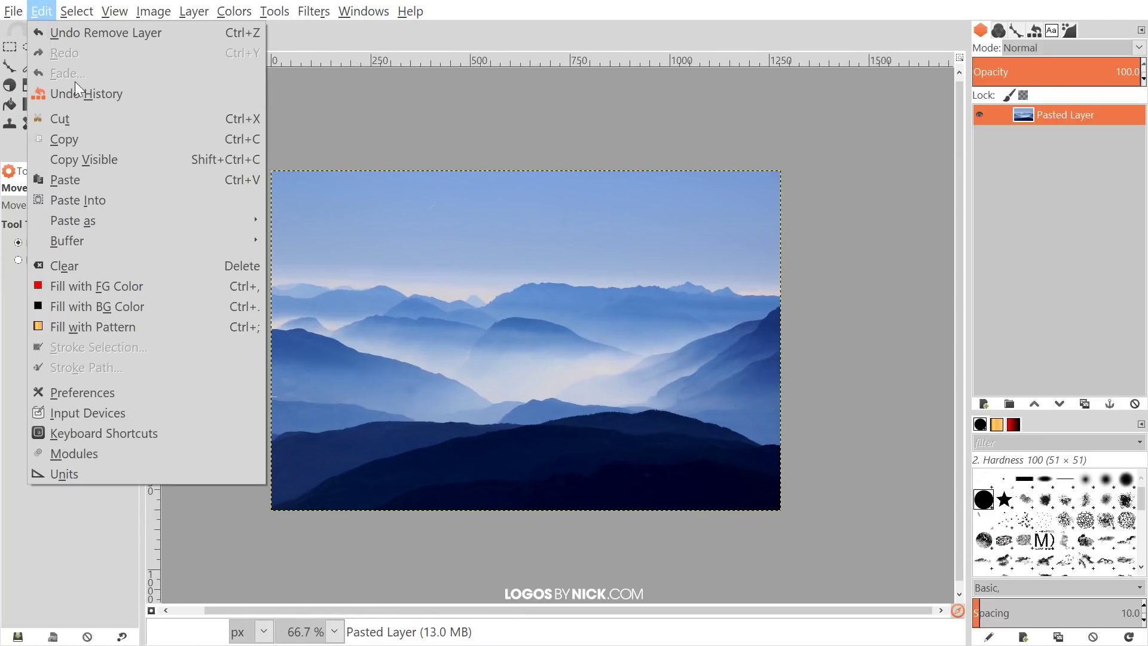
mouse_move(119, 220)
left_click(365, 242)
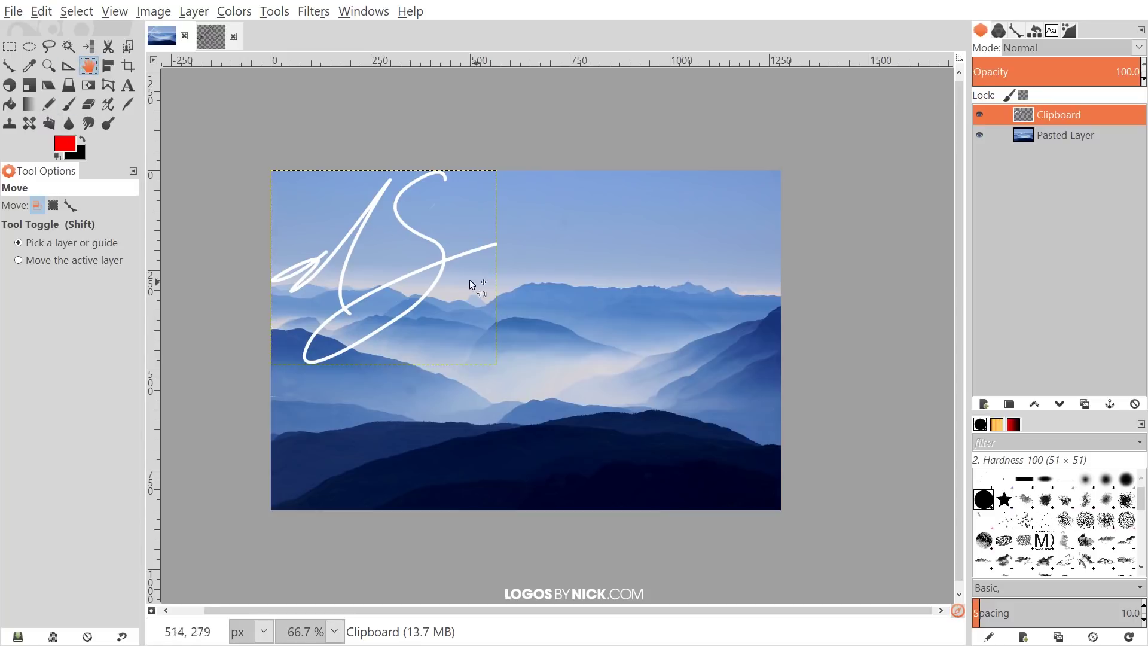
mouse_move(444, 259)
left_mouse_down()
mouse_move(507, 311)
mouse_move(663, 388)
mouse_move(715, 395)
left_mouse_up()
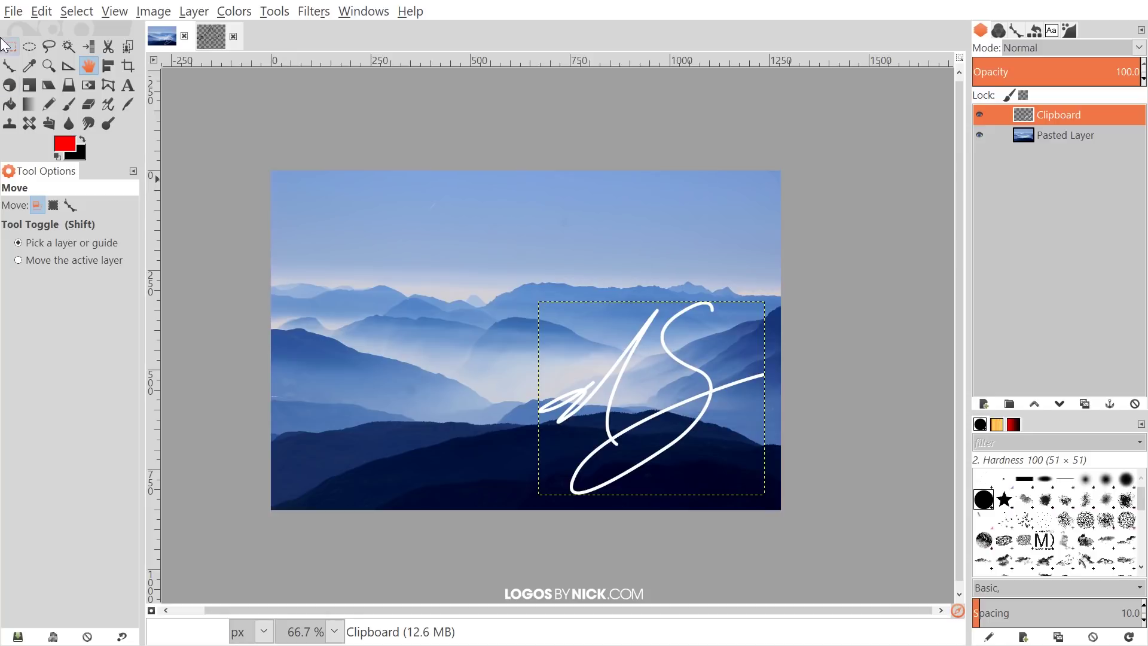
Scale the pasted signature down to 91 × 78 px, keeping it near the photo's lower-right corner.
left_click(30, 81)
left_click(715, 395)
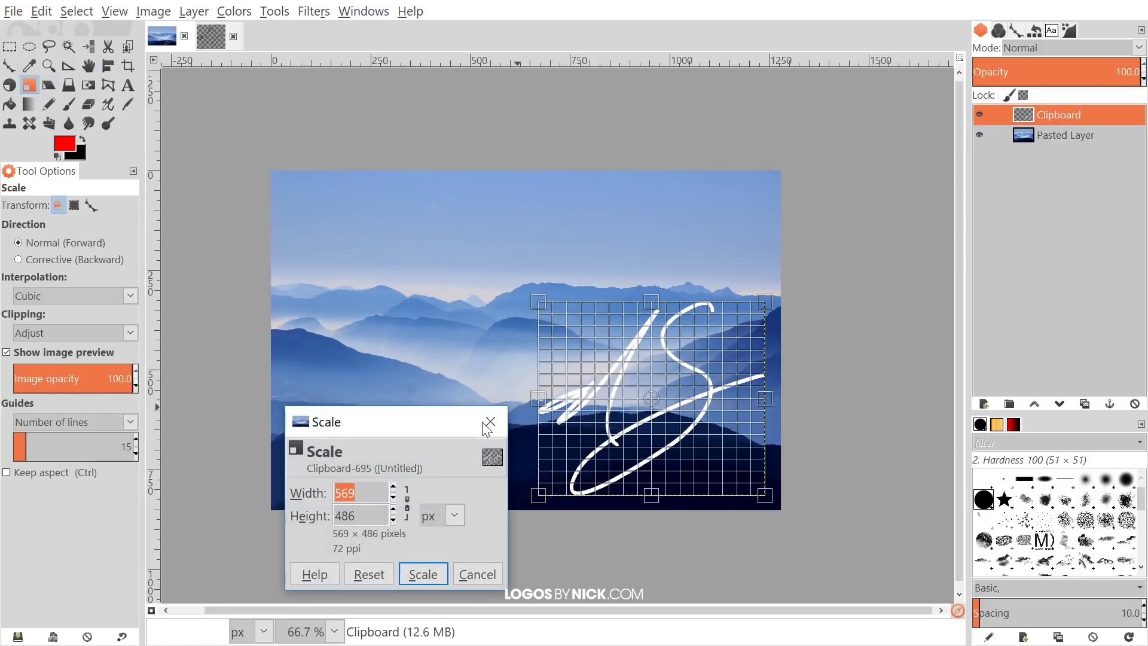
left_click_drag(539, 303, 752, 468)
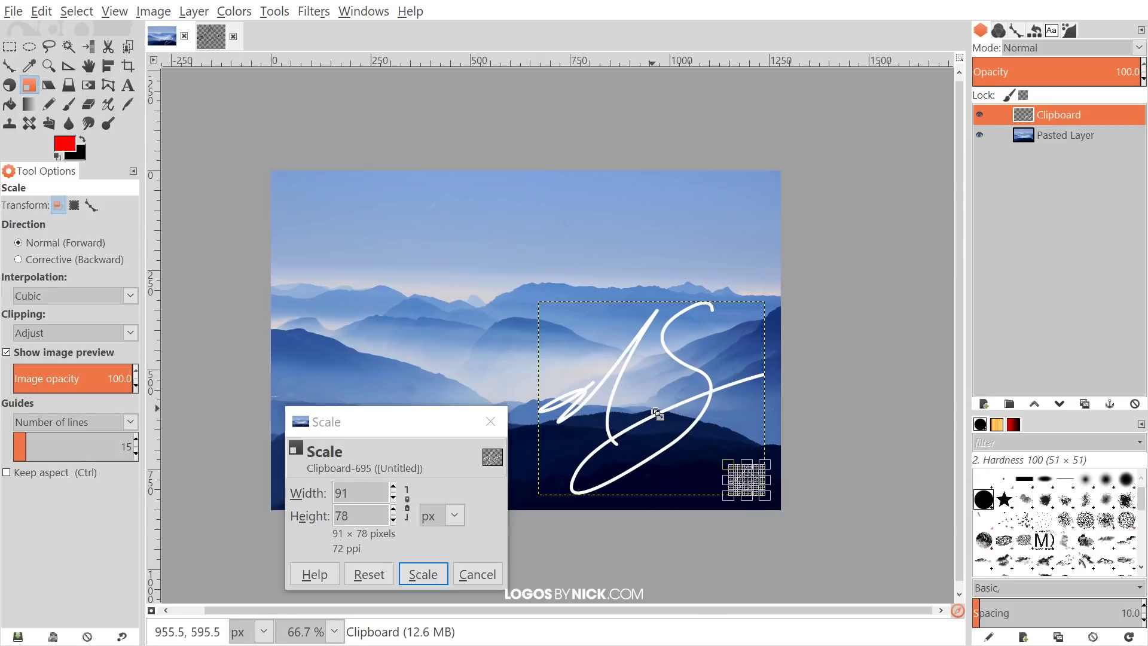
left_click(424, 574)
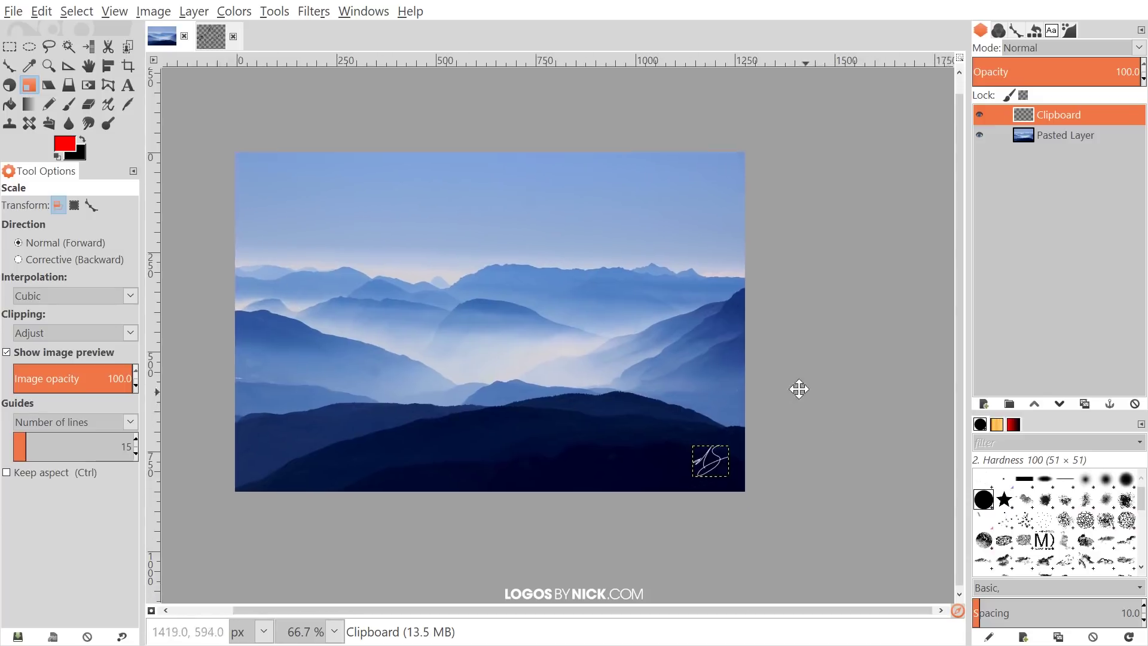
Move the small signature slightly closer to the photo's bottom-right corner.
left_click_drag(798, 389, 747, 344)
left_click_drag(580, 322, 644, 355)
scroll(697, 404, "up", 1)
mouse_move(735, 432)
left_mouse_down()
mouse_move(804, 424)
mouse_move(818, 435)
mouse_move(336, 160)
left_mouse_up()
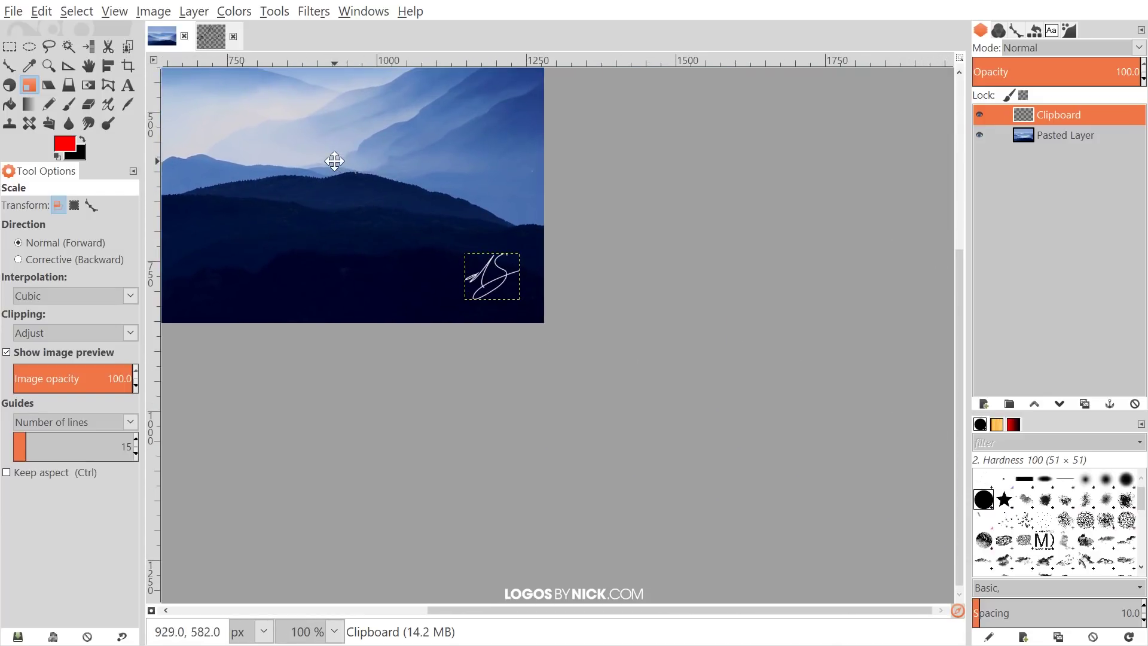
left_click(87, 65)
scroll(455, 290, "up", 3)
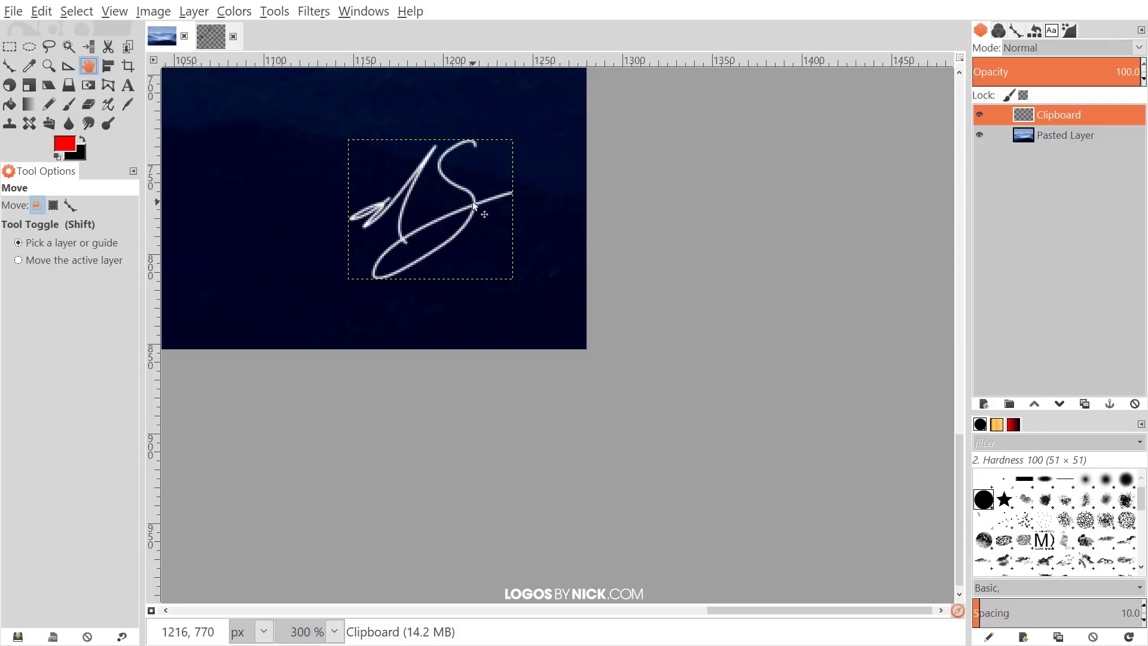
mouse_move(473, 201)
left_mouse_down()
mouse_move(501, 236)
mouse_move(831, 432)
left_mouse_up()
key("1")
left_click_drag(571, 338, 561, 289)
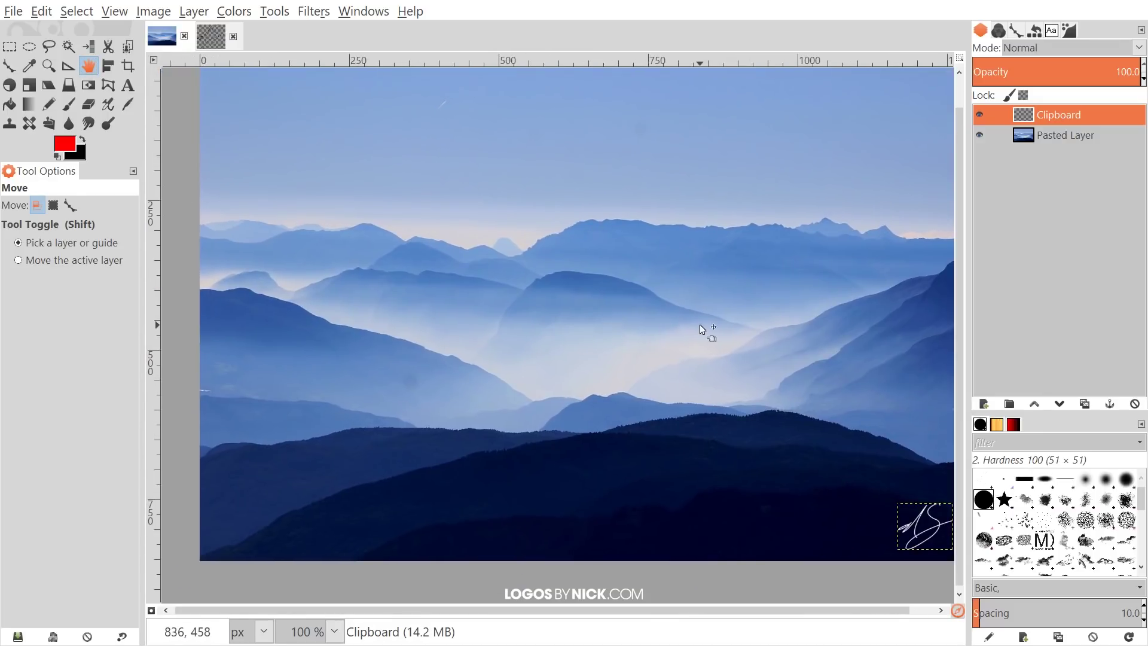
scroll(699, 324, "down", 1)
Paste another signature as a new layer directly above the photo layer and move it to the photo's middle.
left_click(1055, 132)
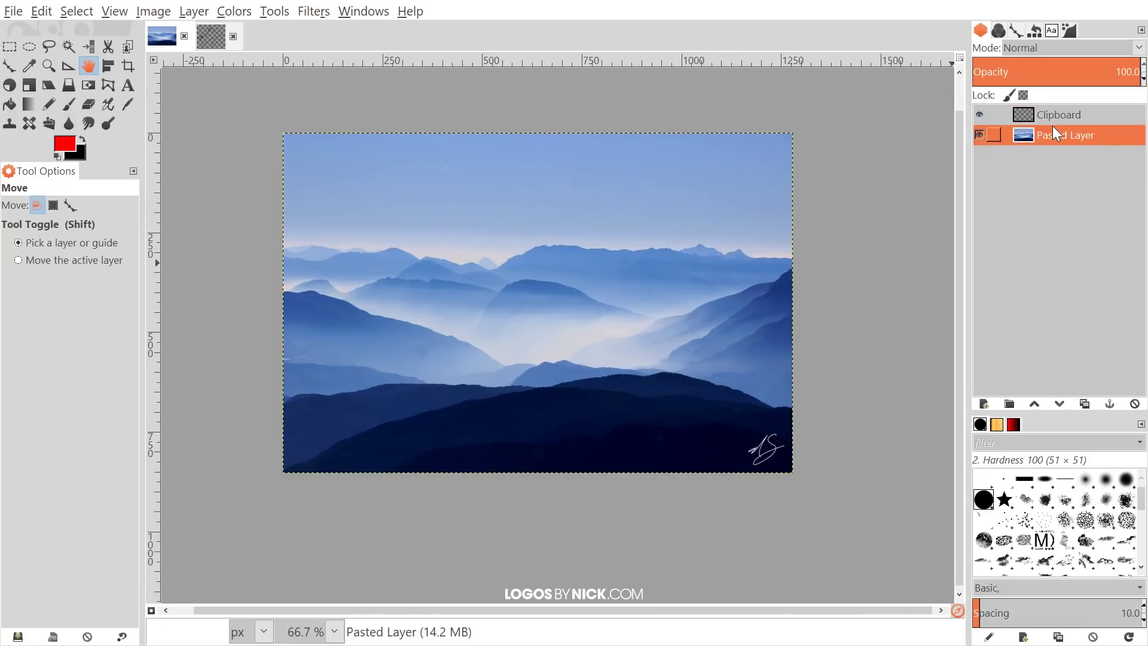
left_click_drag(538, 307, 511, 305)
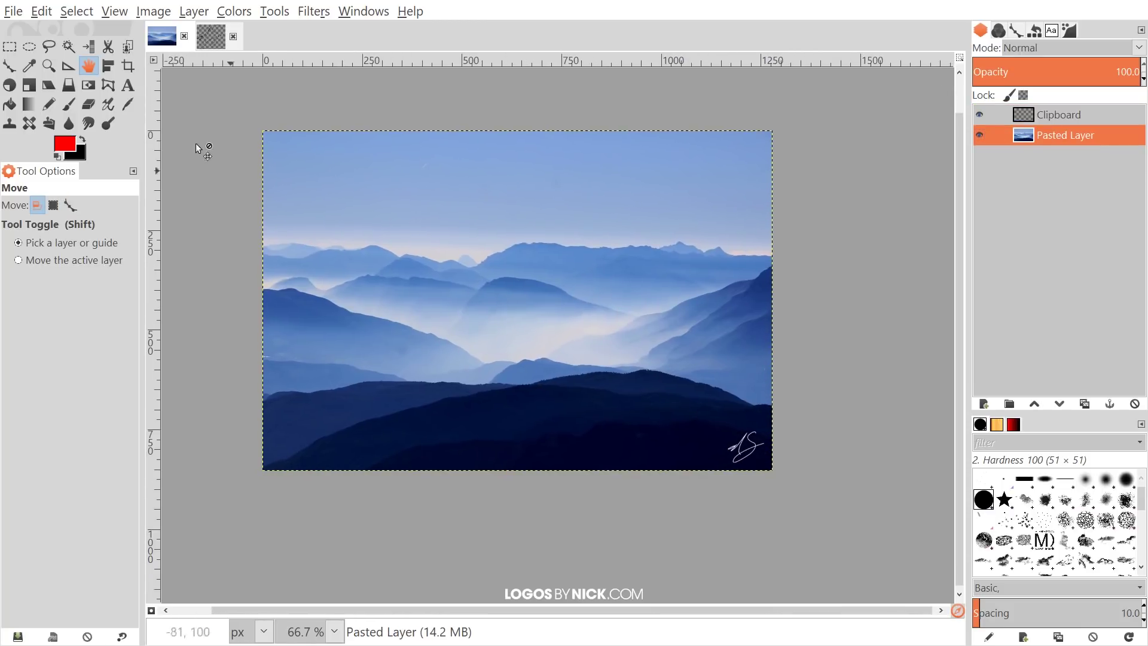
left_click(41, 11)
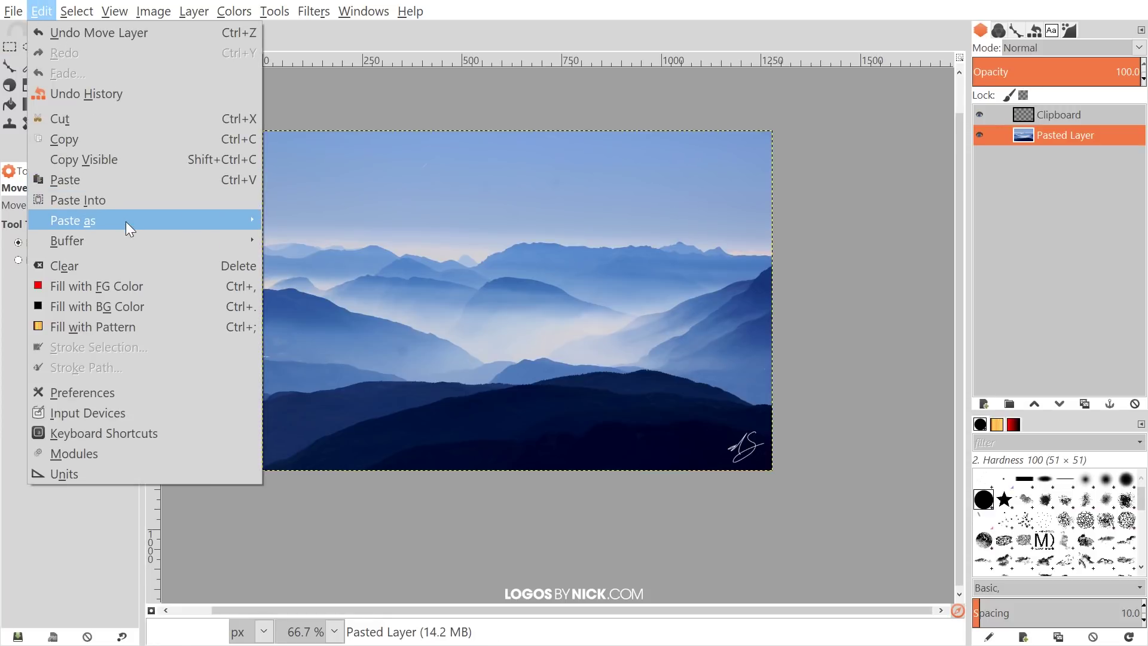
mouse_move(125, 221)
left_click(372, 237)
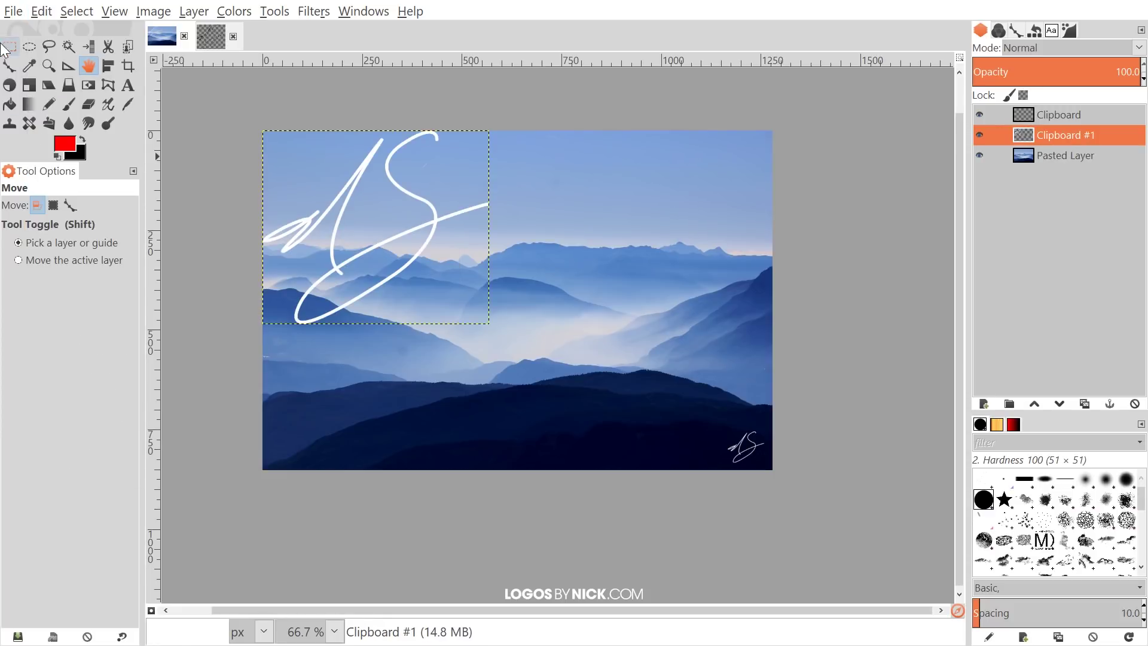
mouse_move(435, 219)
left_mouse_down()
mouse_move(507, 277)
mouse_move(564, 300)
mouse_move(564, 290)
left_mouse_up()
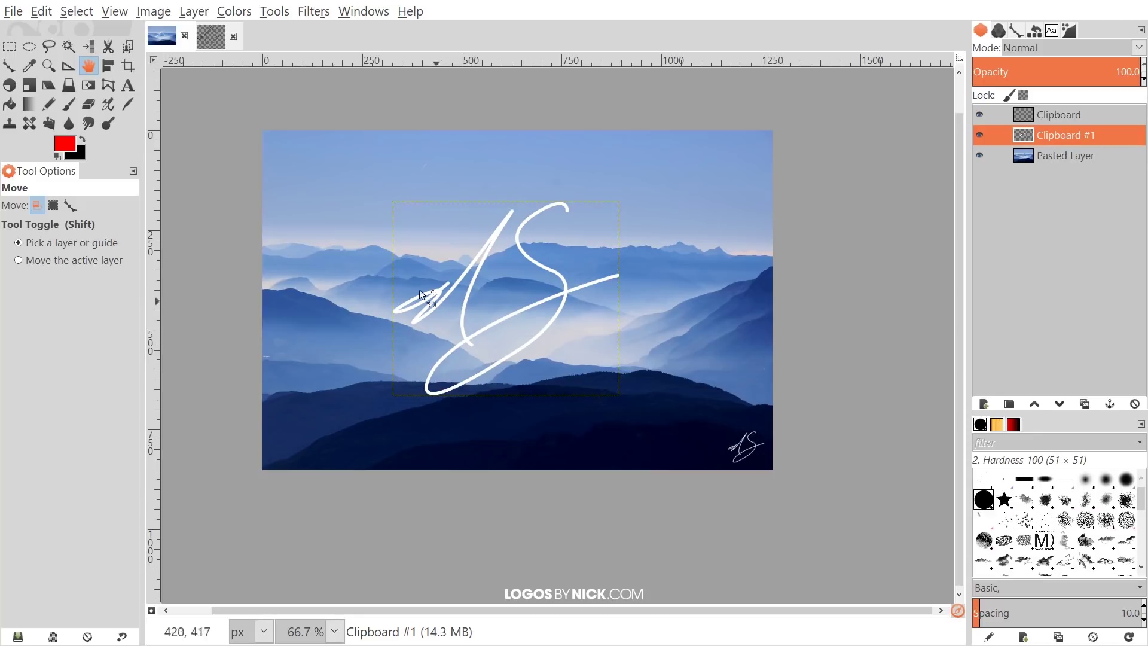
Scale the second signature to 207 × 177 px and move it over the mist in the photo's middle.
left_click(33, 83)
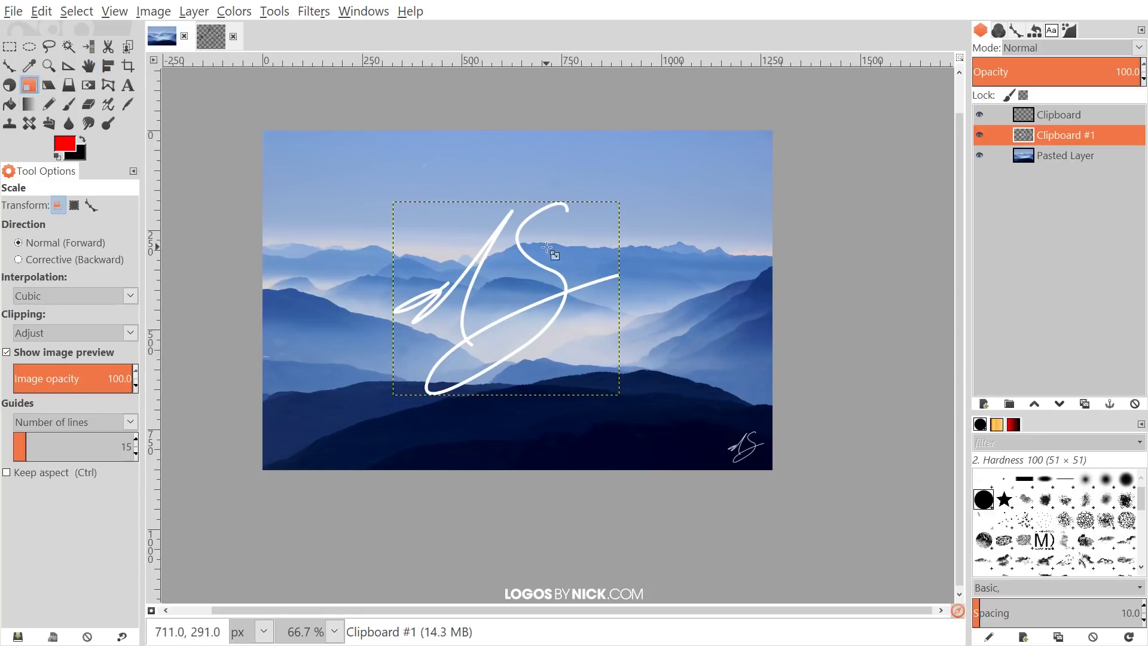
left_click(571, 297)
left_click_drag(387, 204, 558, 326)
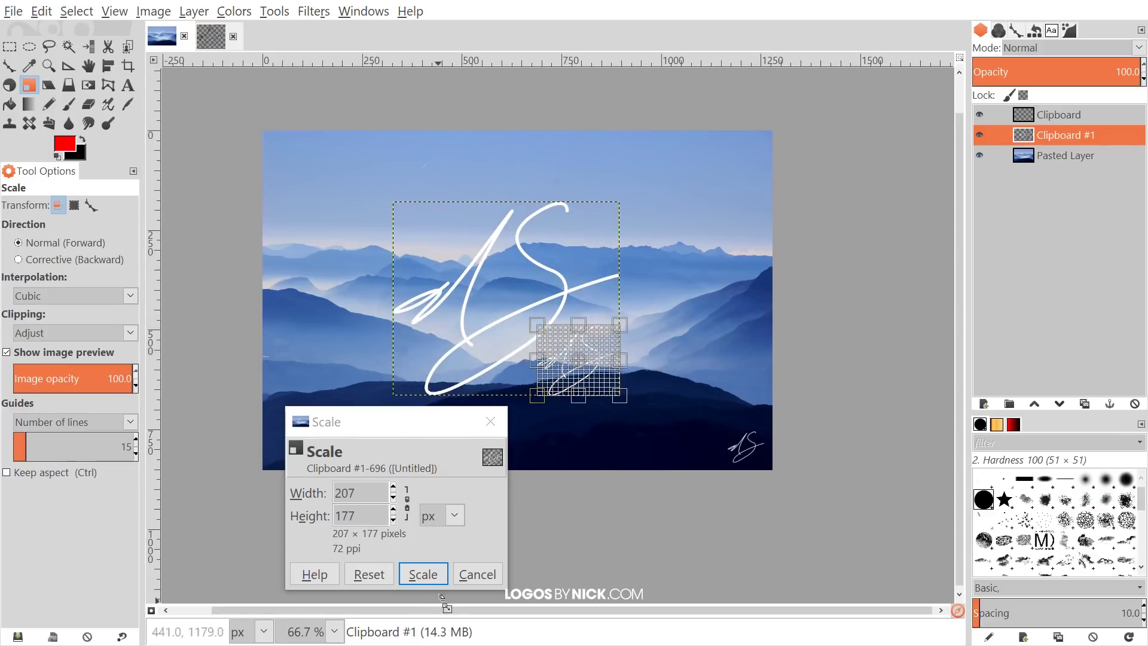
left_click(431, 575)
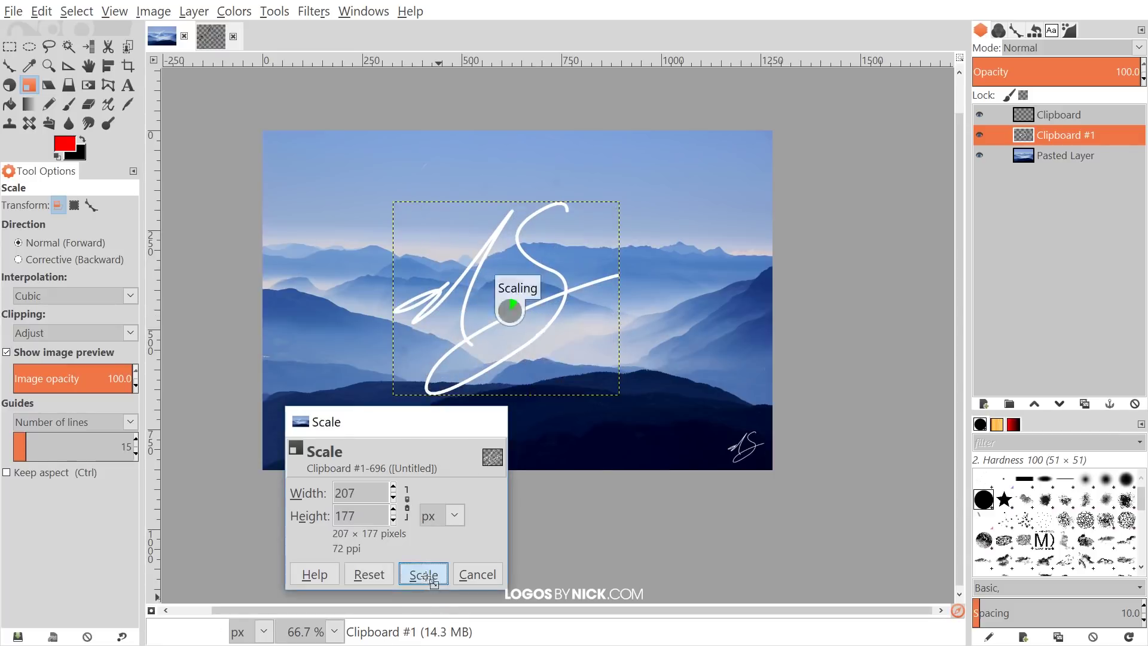
left_click(86, 67)
mouse_move(600, 356)
left_mouse_down()
mouse_move(521, 321)
mouse_move(523, 366)
mouse_move(550, 347)
left_mouse_up()
scroll(499, 349, "up", 1)
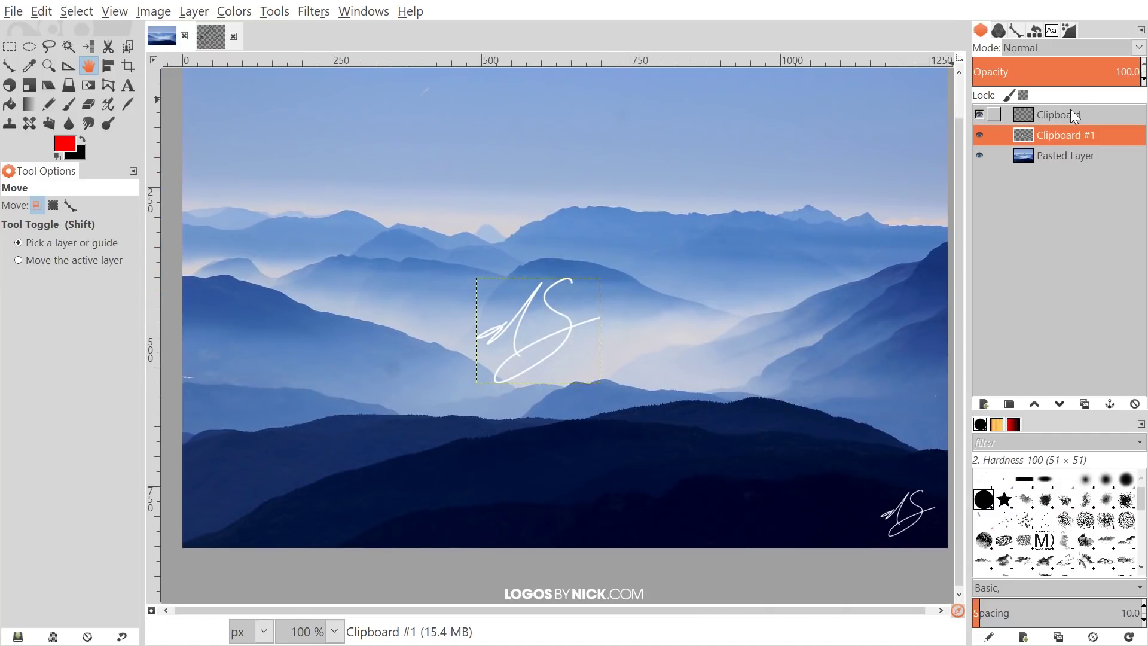
Raise the larger signature's layer to the top of the stack and briefly hide and show the small signature's layer.
left_click_drag(1043, 136, 1044, 115)
left_click(978, 134)
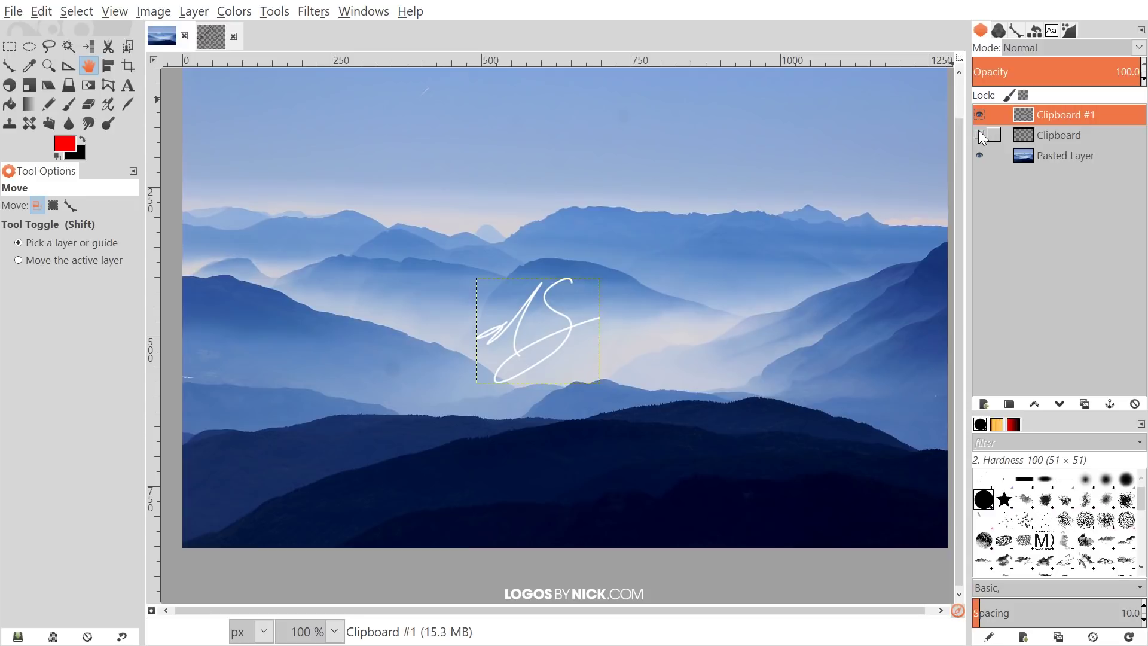
left_click(979, 135)
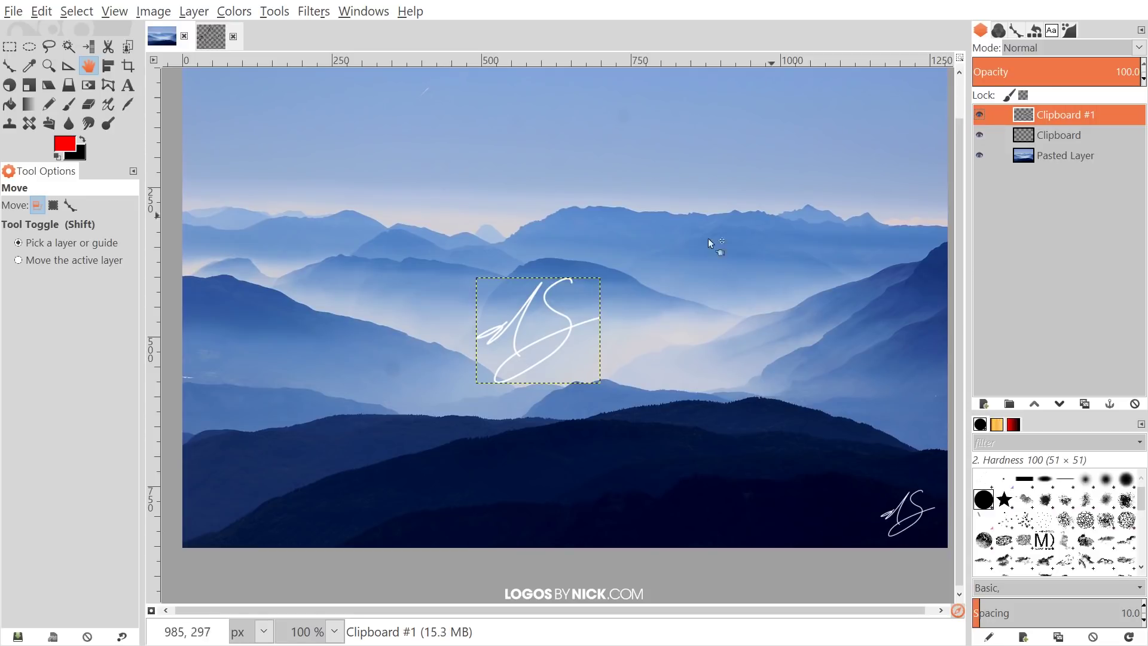
left_click_drag(514, 313, 491, 308)
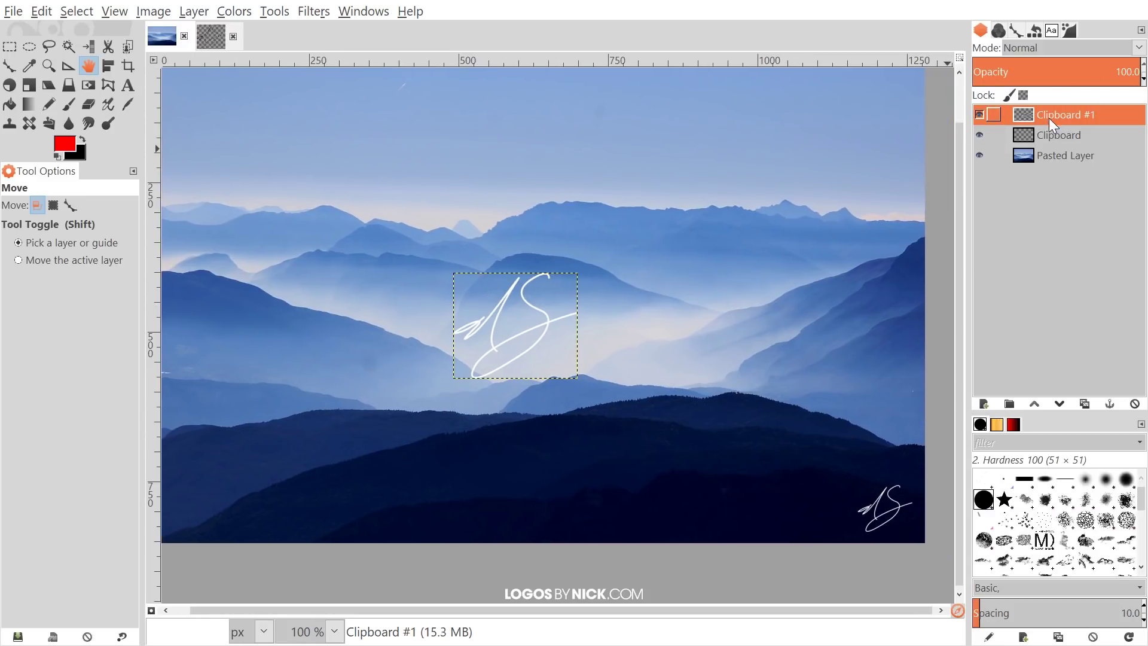
Create a color-inverted duplicate of the larger signature's layer and place it directly beneath the original.
left_click(1089, 407)
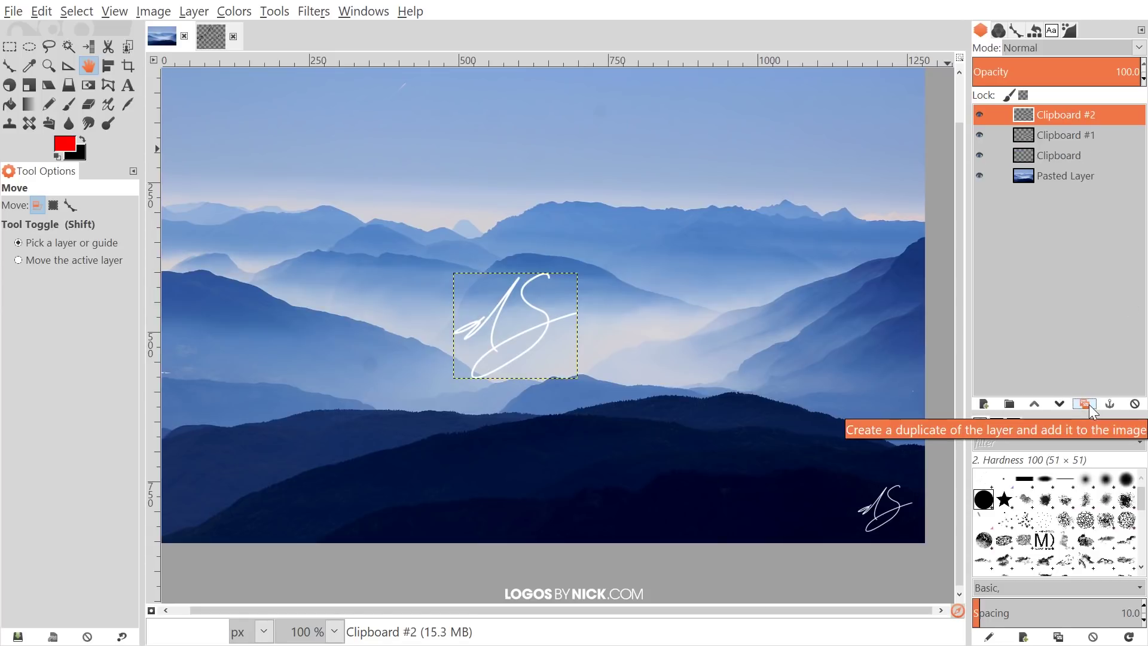
left_click(232, 12)
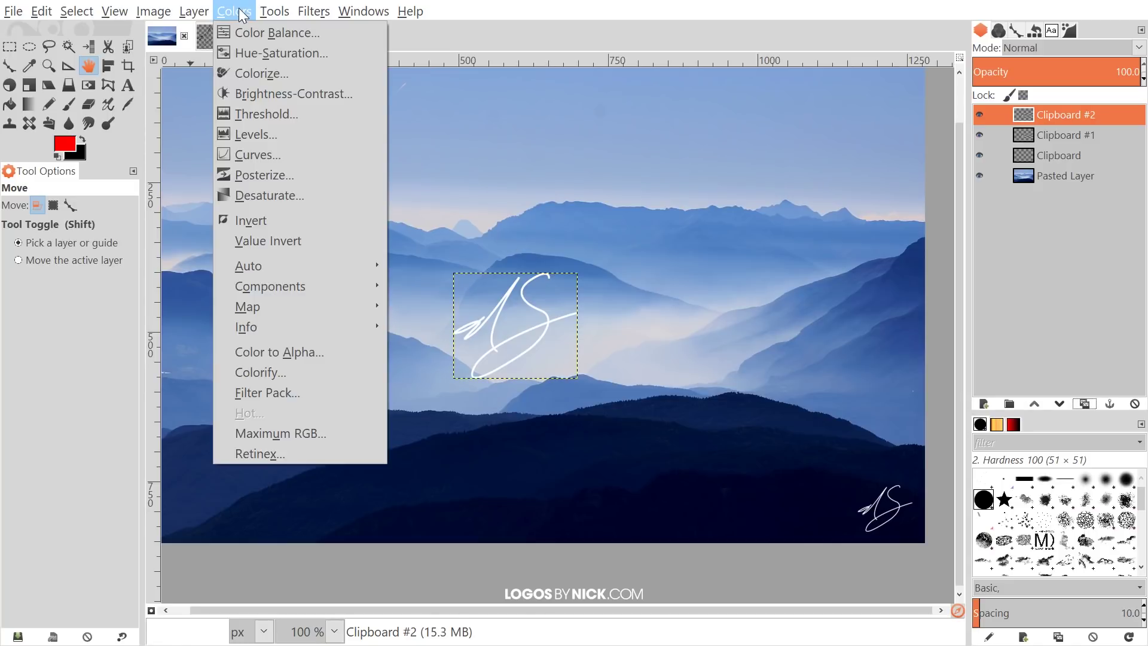
left_click(265, 220)
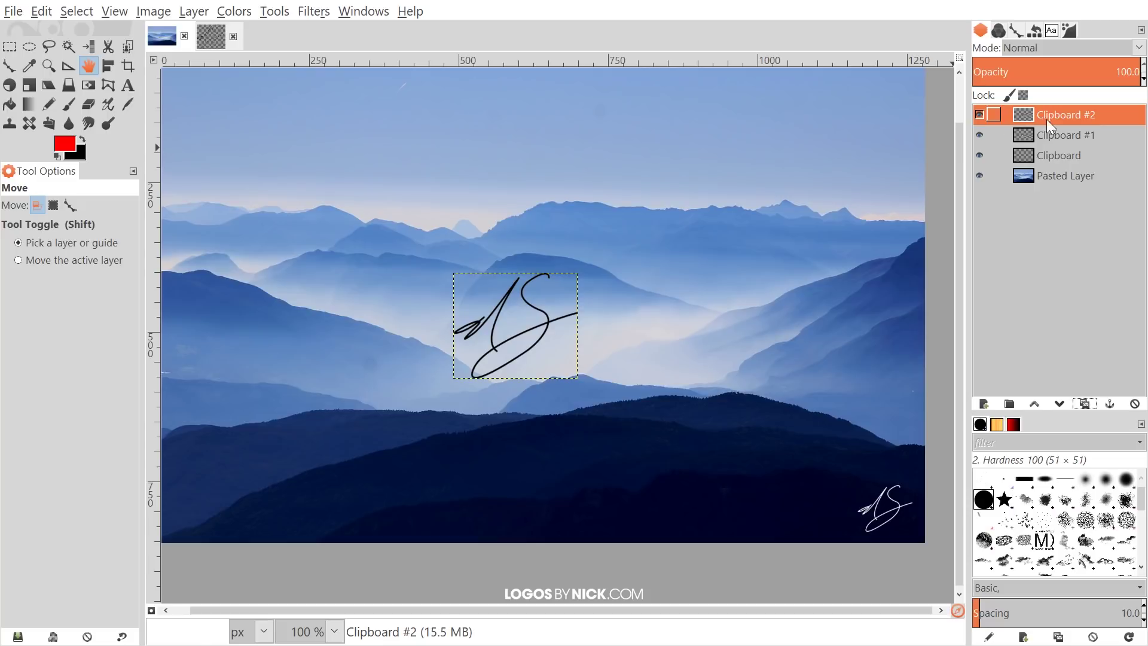
left_click_drag(1058, 113, 1056, 142)
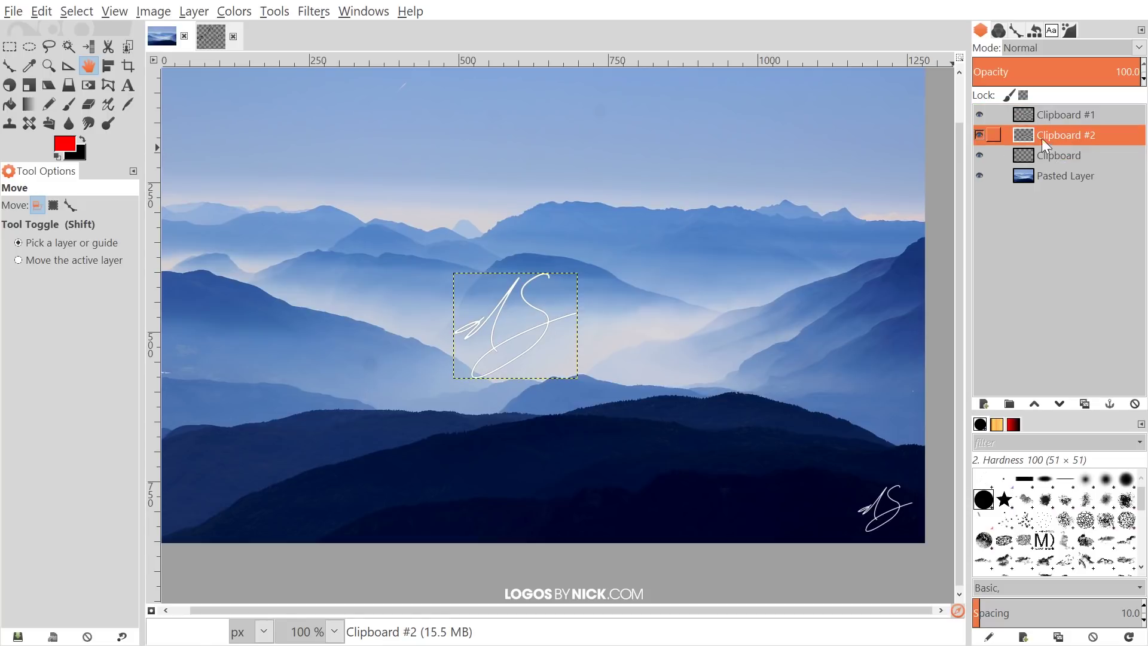
Apply a Gaussian Blur with a 5.0 px horizontal and vertical radius to the inverted signature layer.
left_click(306, 14)
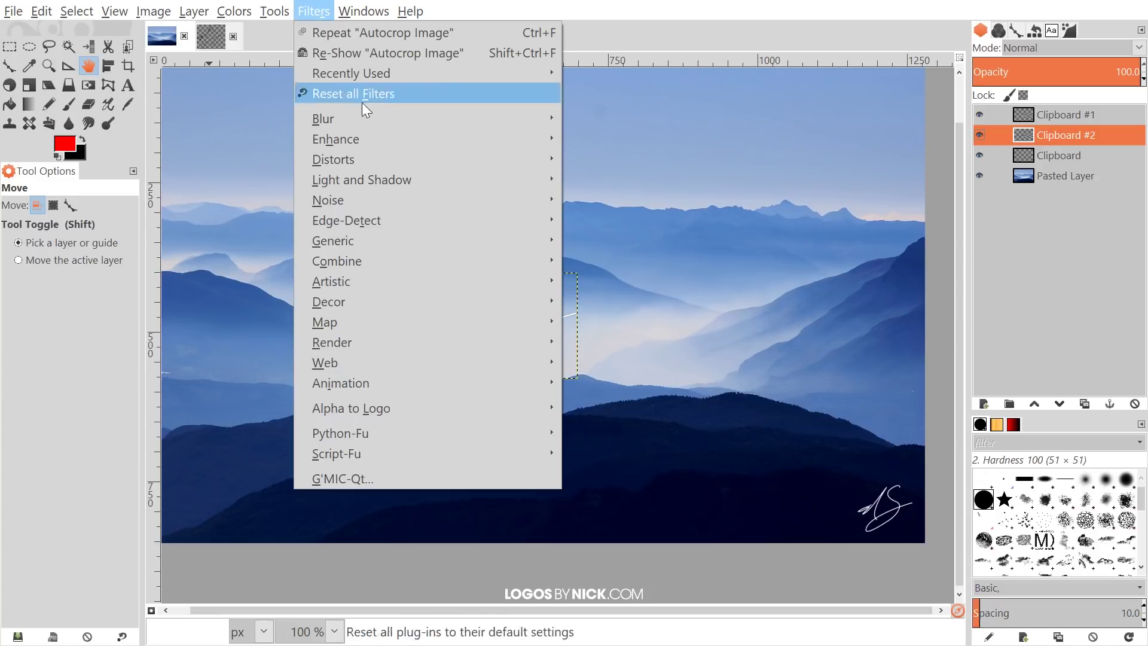
mouse_move(360, 122)
left_click(626, 138)
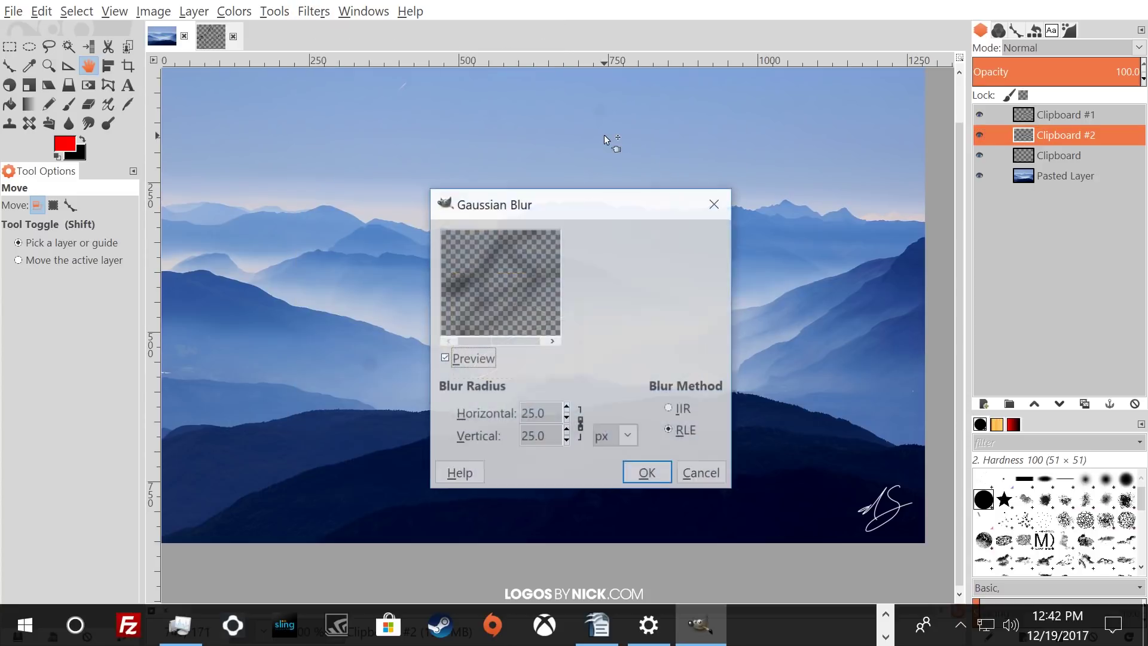
left_click_drag(624, 205, 863, 133)
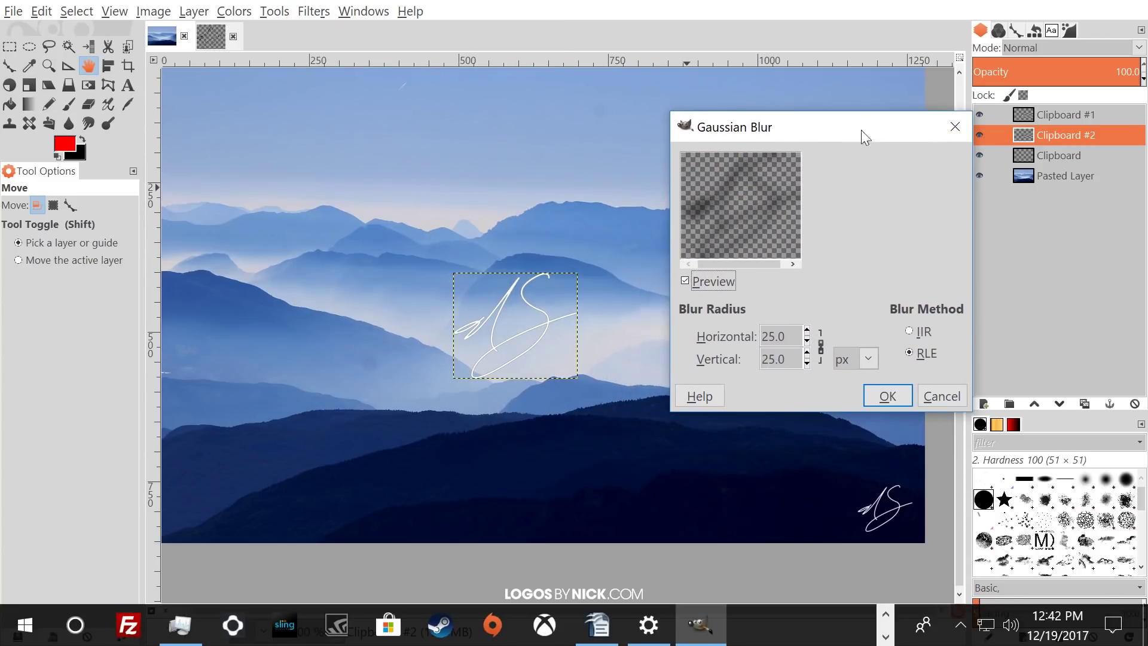
left_click_drag(769, 336, 785, 336)
key("BackSpace")
type("5")
key("Tab")
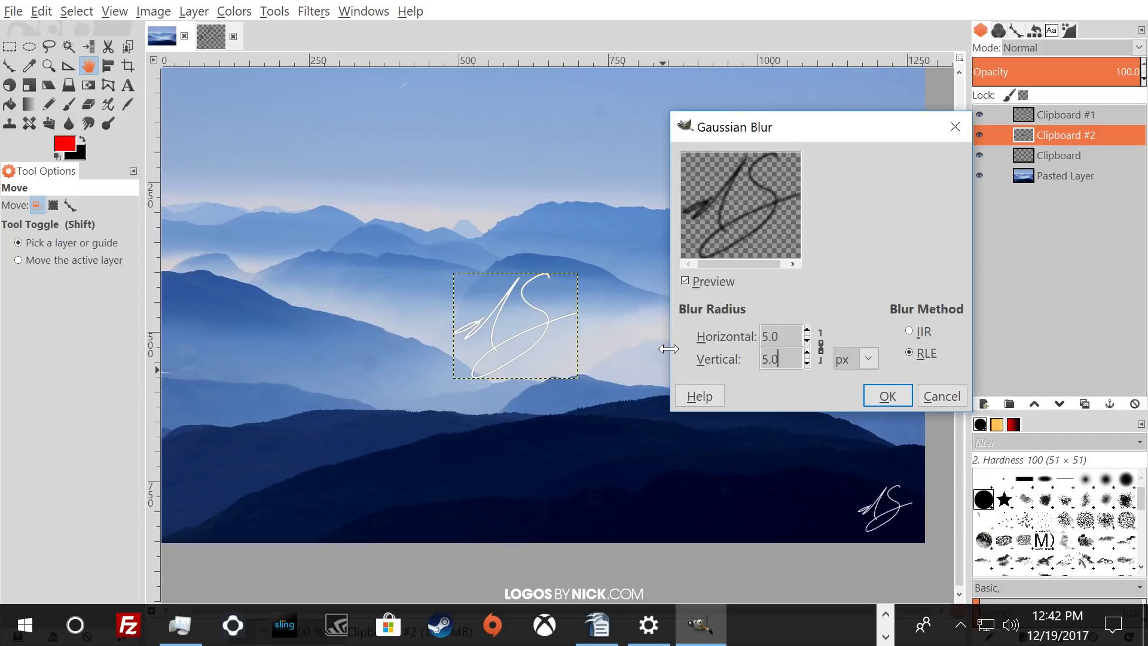
left_click(873, 393)
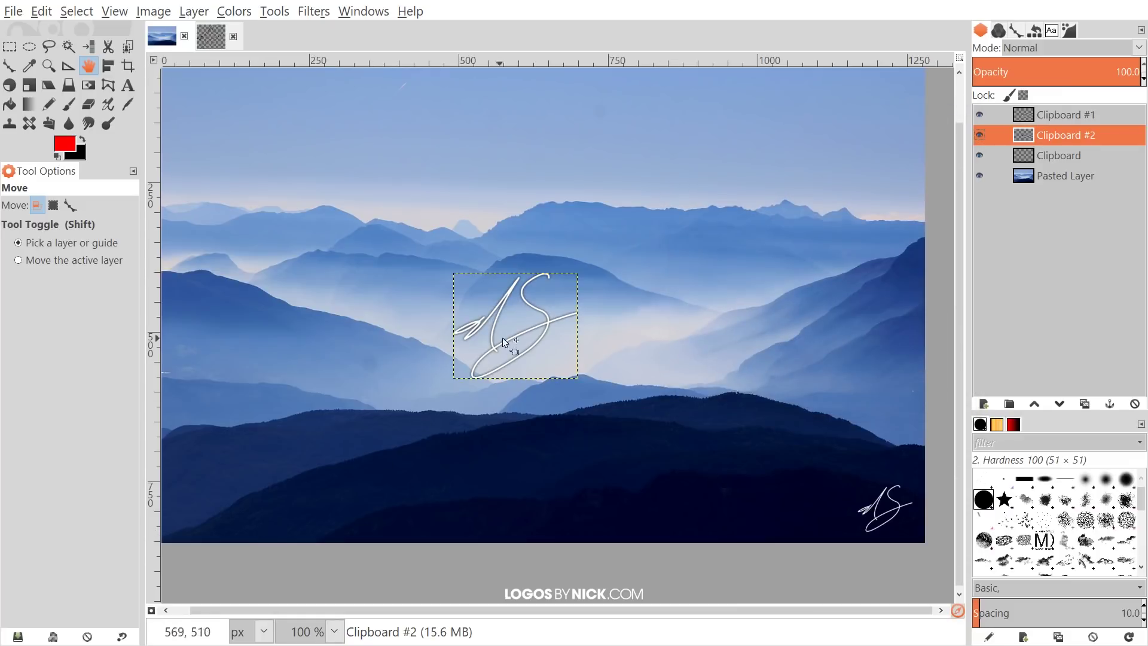
Reduce the opacity of the blurred black signature layer to 23 to soften the drop shadow.
scroll(508, 346, "up", 3)
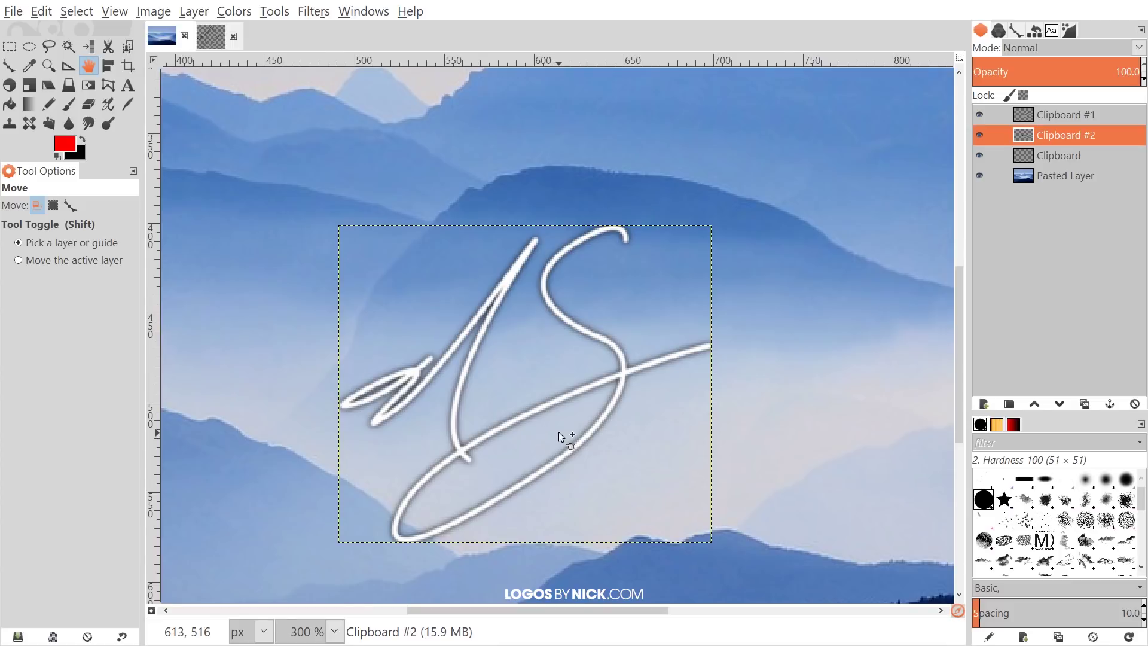
scroll(558, 432, "down", 3)
left_click_drag(474, 359, 533, 350)
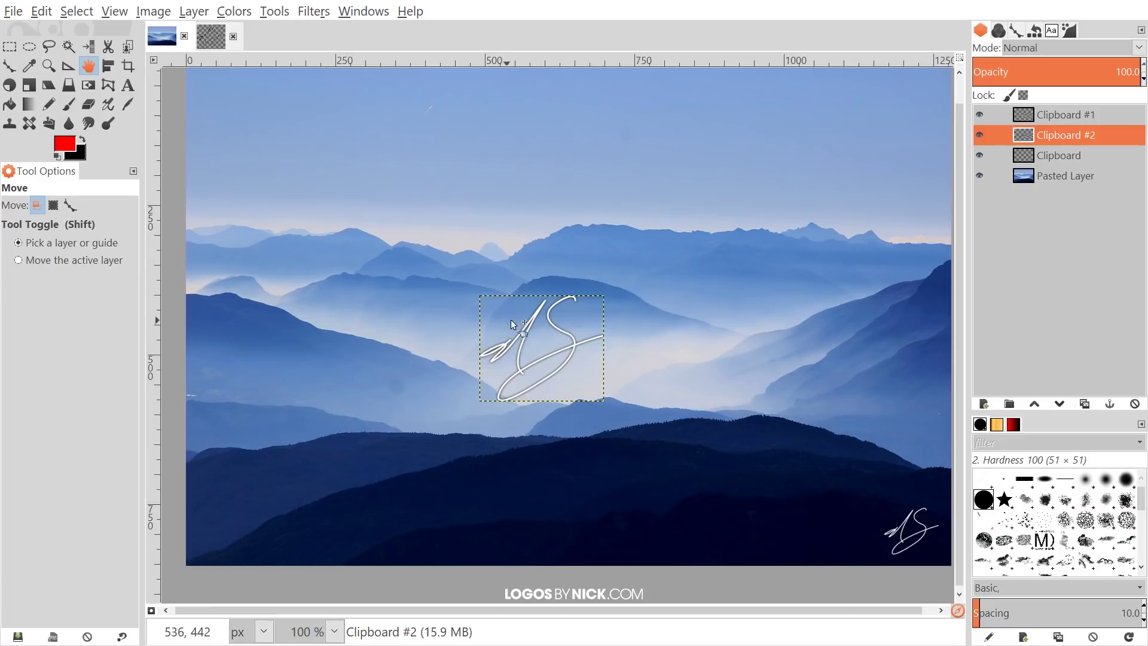
left_click_drag(546, 312, 572, 333)
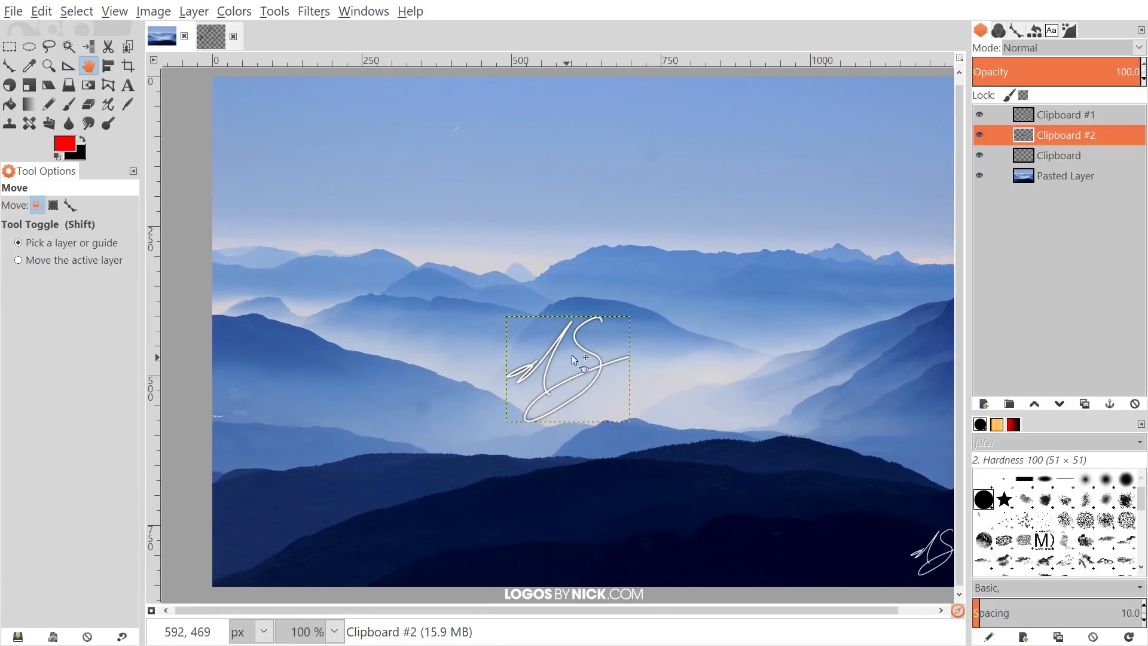
left_click_drag(1114, 72, 1012, 70)
scroll(642, 325, "down", 2)
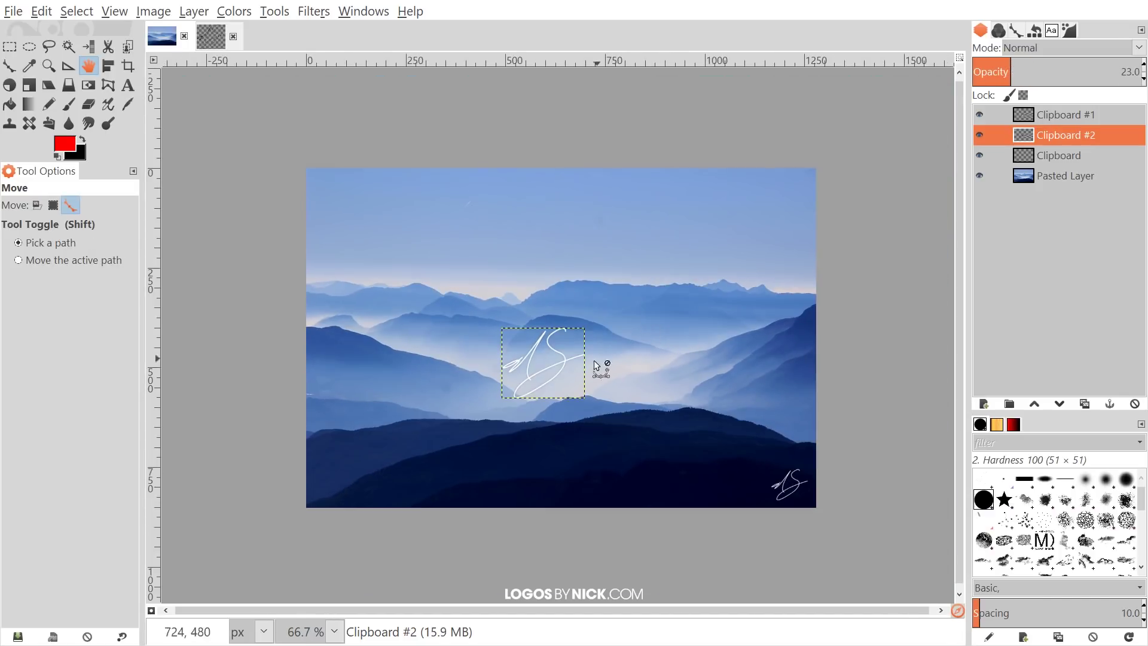
scroll(597, 366, "up", 1)
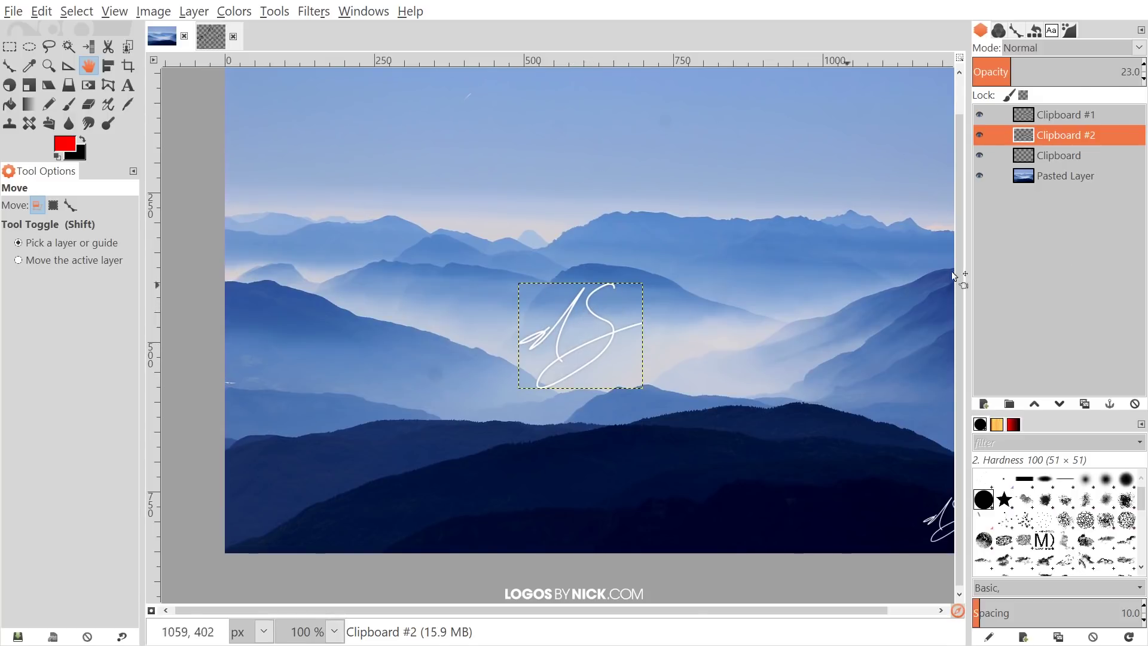
Raise the opacity of the blurred shadow layer to 47.2 and hide and show it to compare the effect.
left_click(978, 135)
left_click(978, 135)
left_click_drag(1028, 72, 1051, 72)
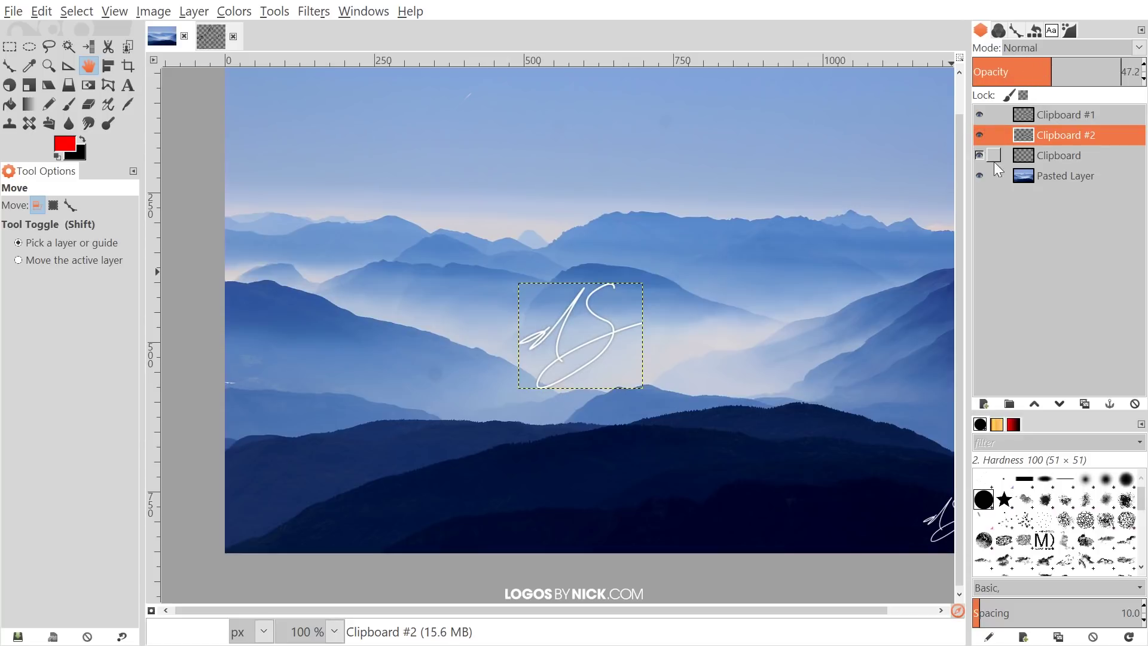
left_click(978, 133)
left_click(979, 133)
Merge the white larger signature's layer down onto its shadow layer.
left_click(1062, 113)
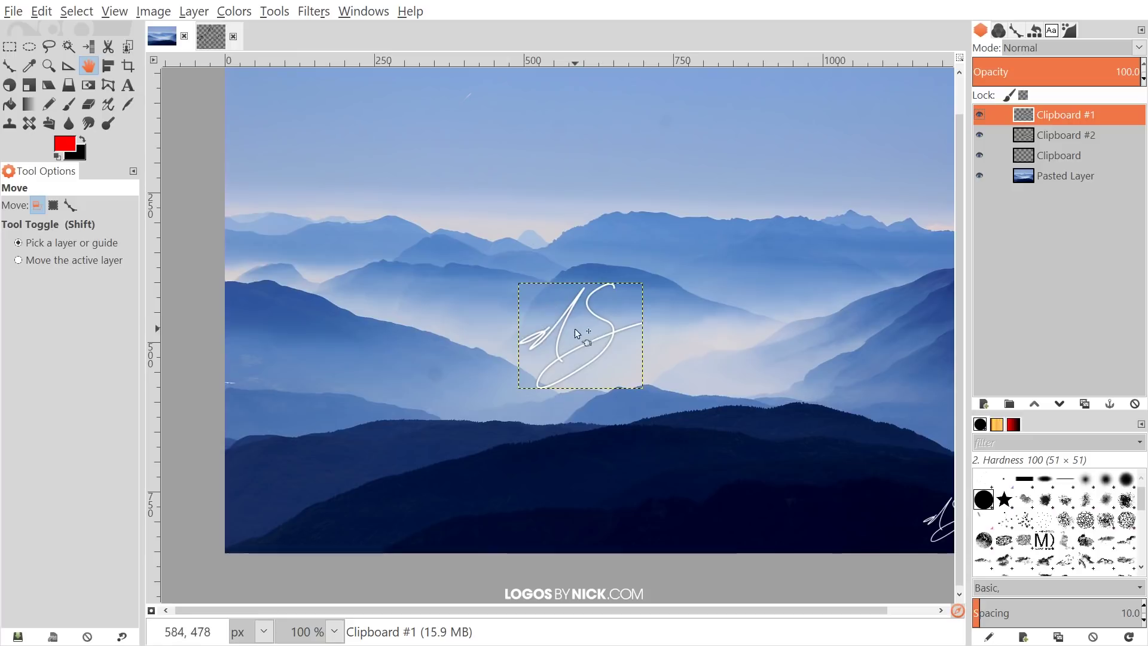
right_click(1058, 115)
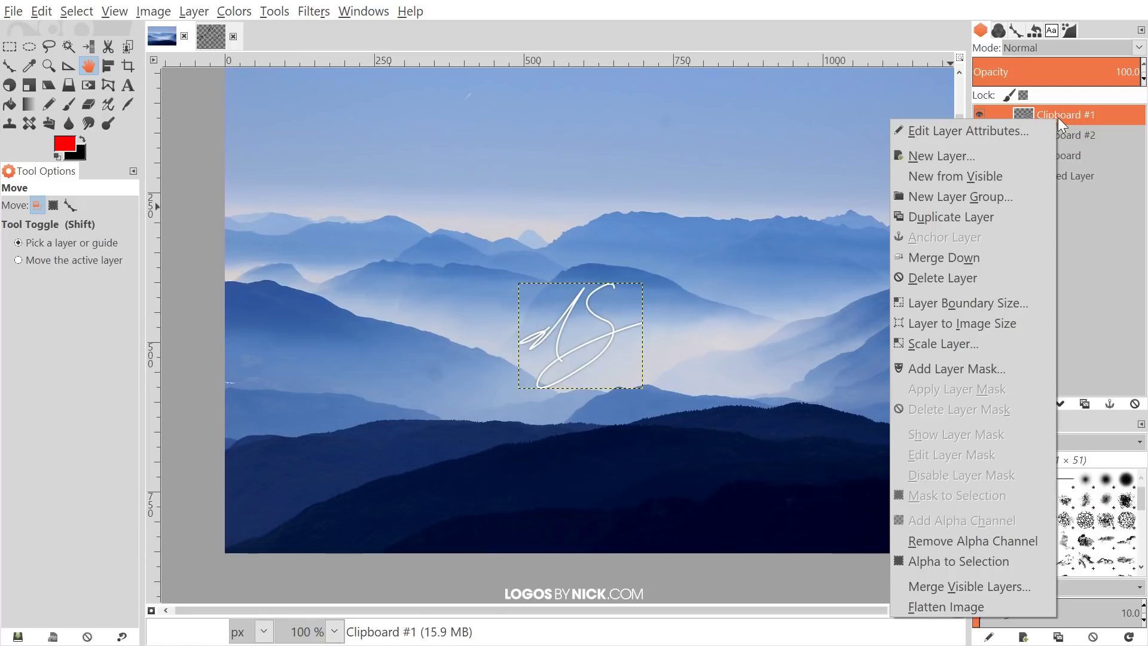
left_click(953, 255)
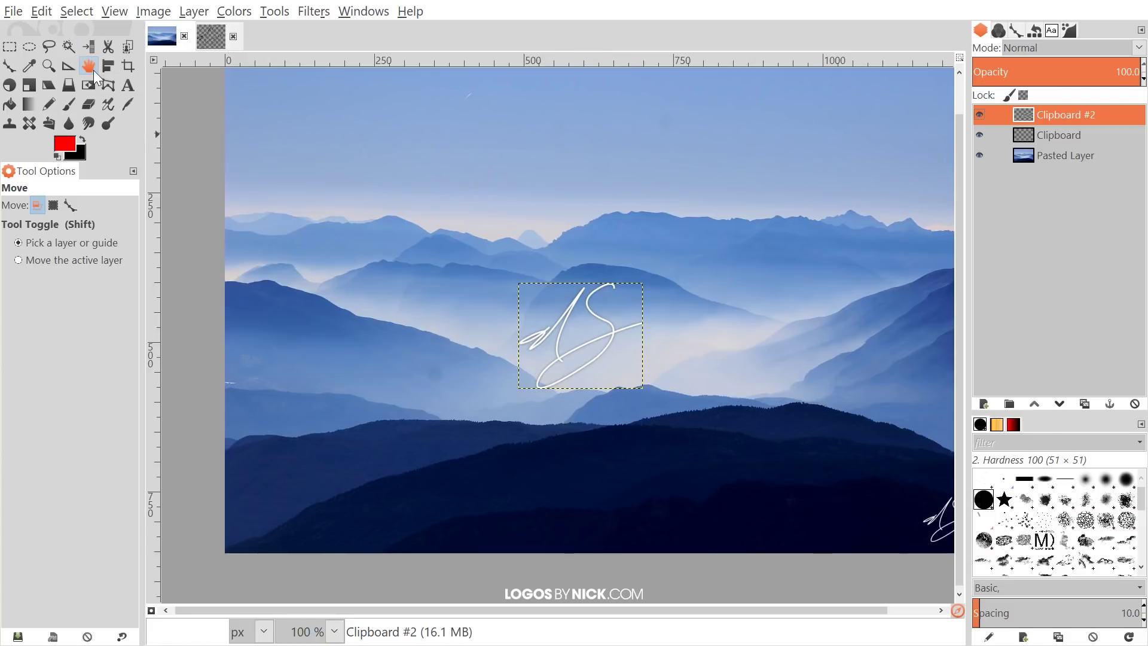
Shift the merged signature aside and scale it down to a small size, cancelling any further rescaling.
mouse_move(617, 333)
left_mouse_down()
mouse_move(640, 278)
mouse_move(775, 133)
mouse_move(467, 272)
mouse_move(485, 325)
mouse_move(517, 313)
left_mouse_up()
left_click(31, 84)
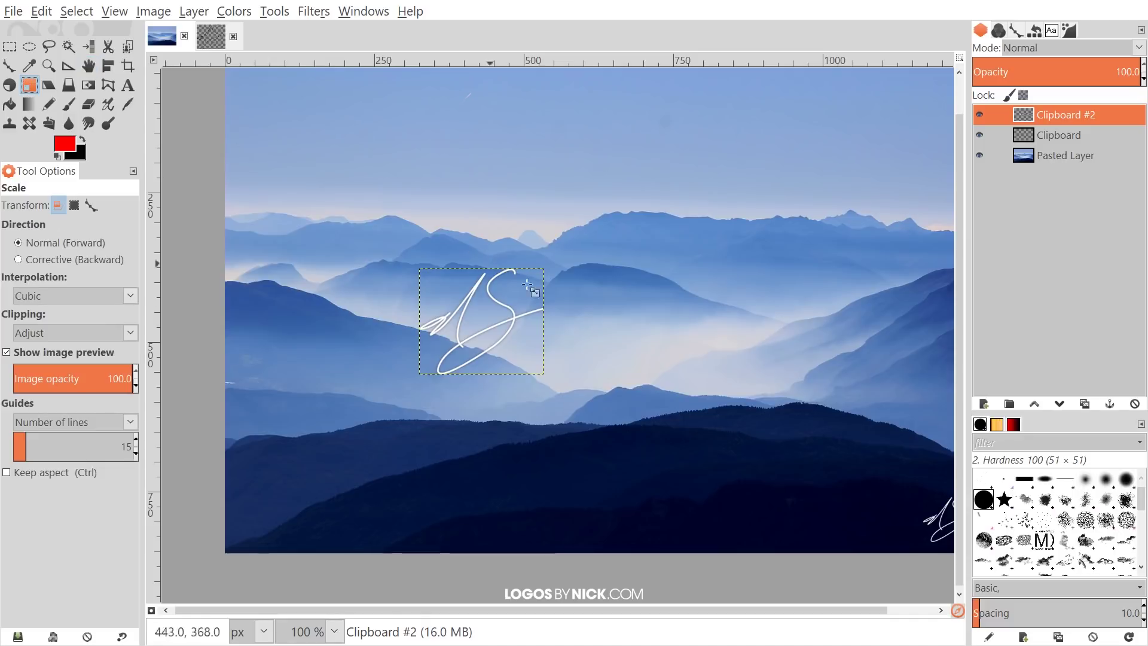
left_click(515, 323)
left_click_drag(420, 269, 566, 342)
left_click(423, 574)
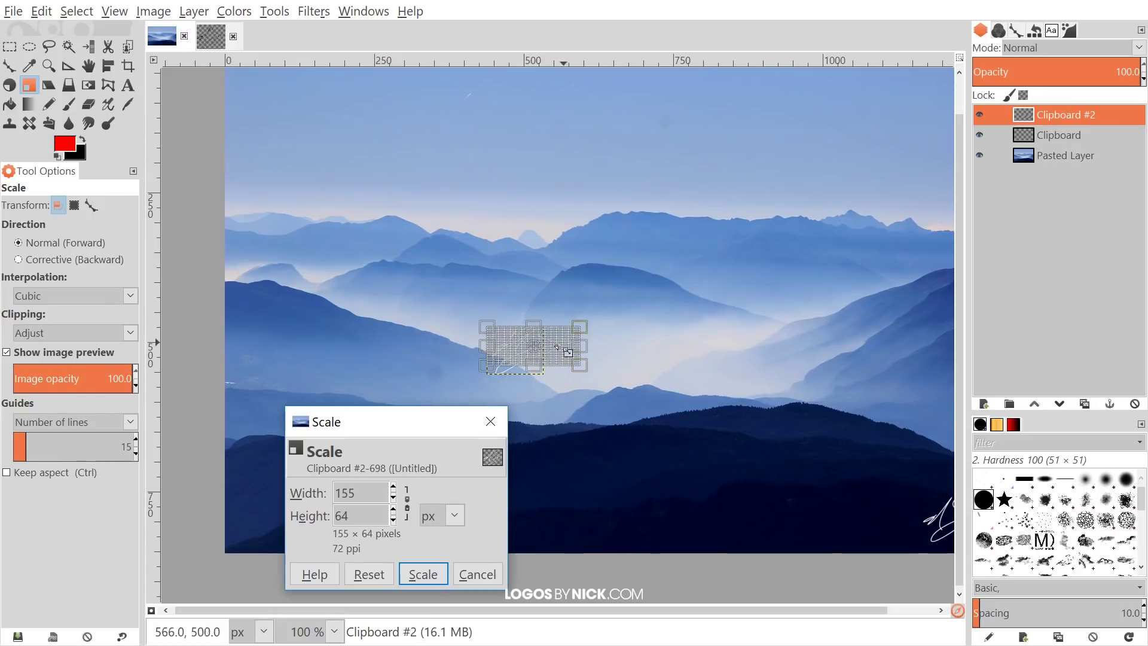
left_click(476, 574)
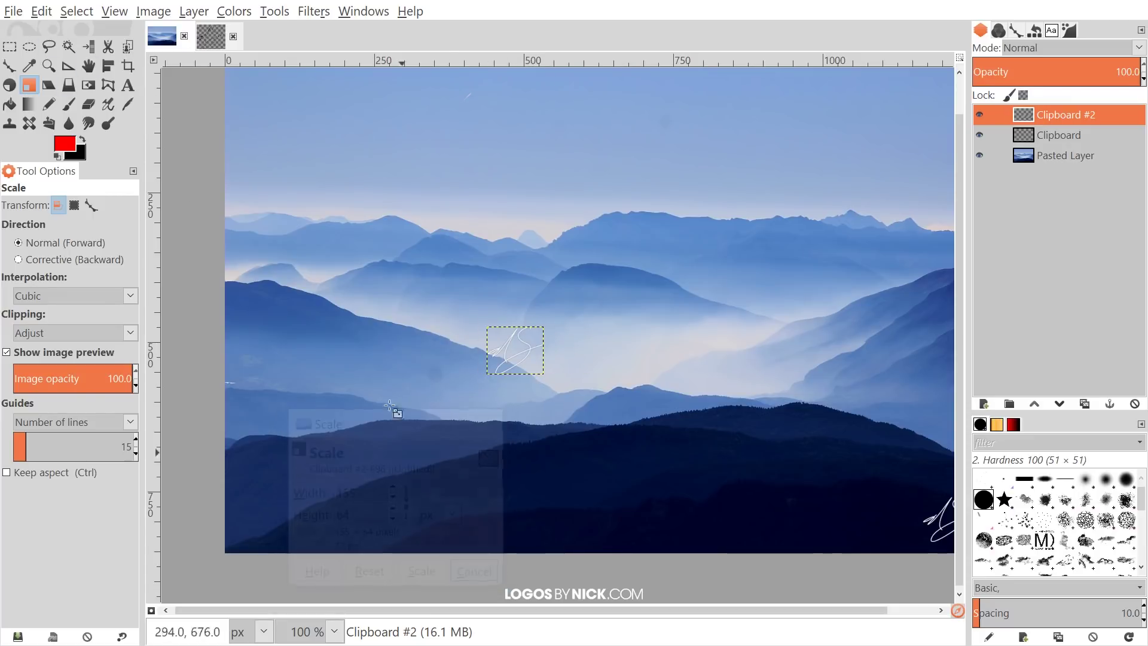
Move the small shadowed signature onto the pale mist near the middle of the photo and inspect it up close.
left_click(92, 64)
left_click_drag(529, 348, 856, 368)
key("ctrl+z")
scroll(534, 347, "up", 5)
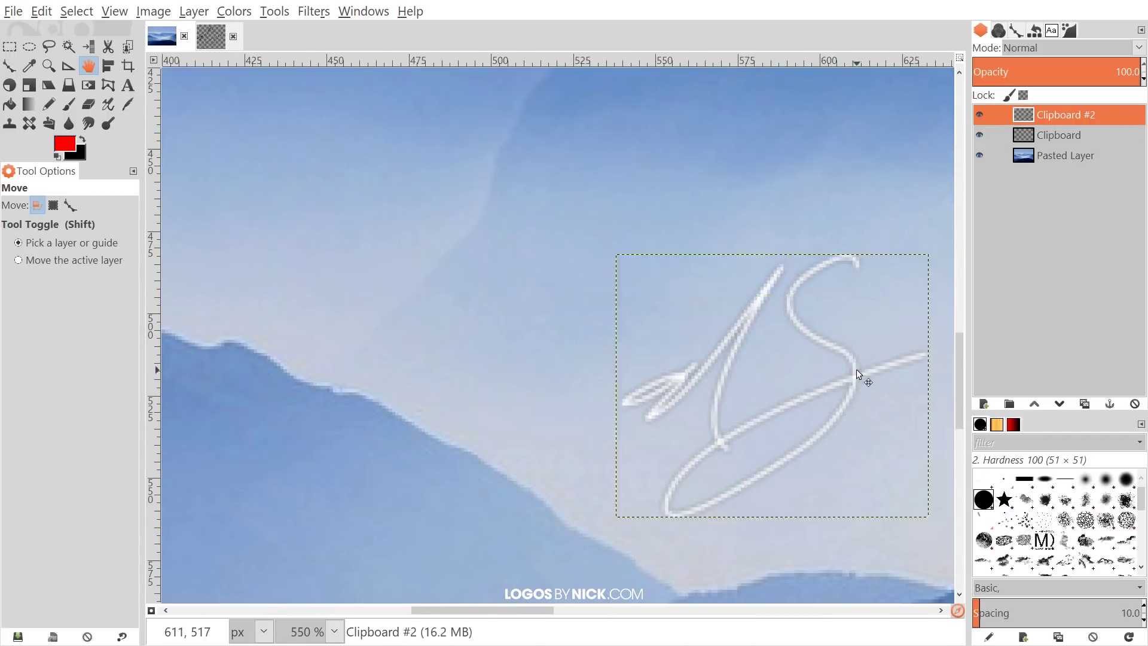
key("1")
left_click_drag(662, 308, 732, 308)
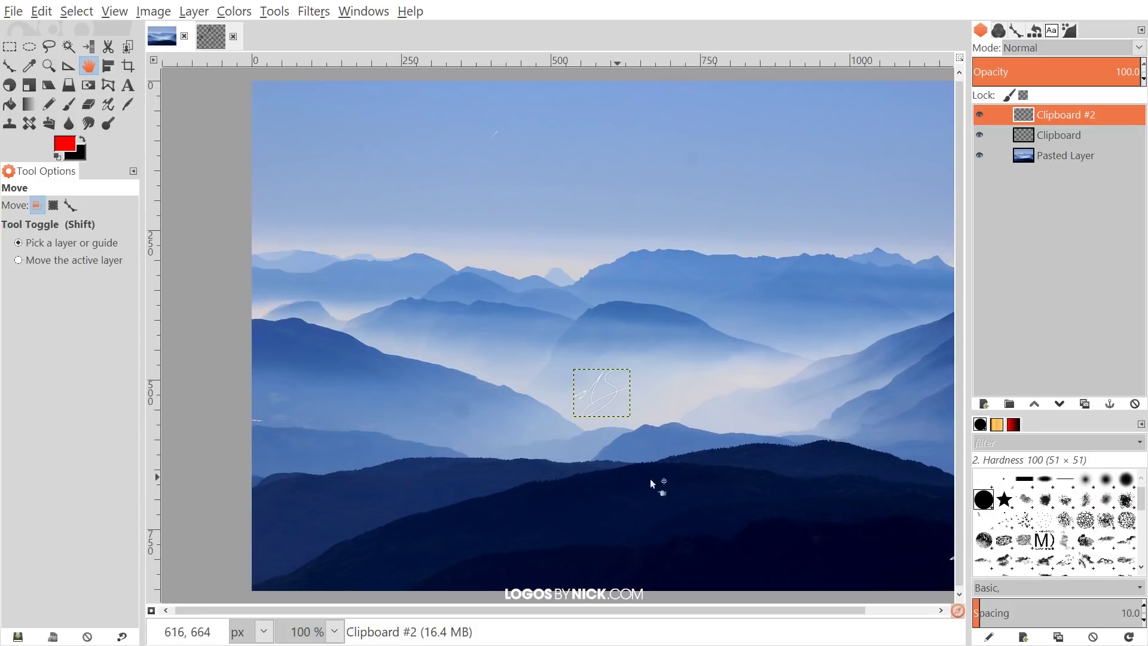
Paste the copied signature as a new layer directly above the landscape photo's layer and move it toward the photo's center.
left_click(1051, 157)
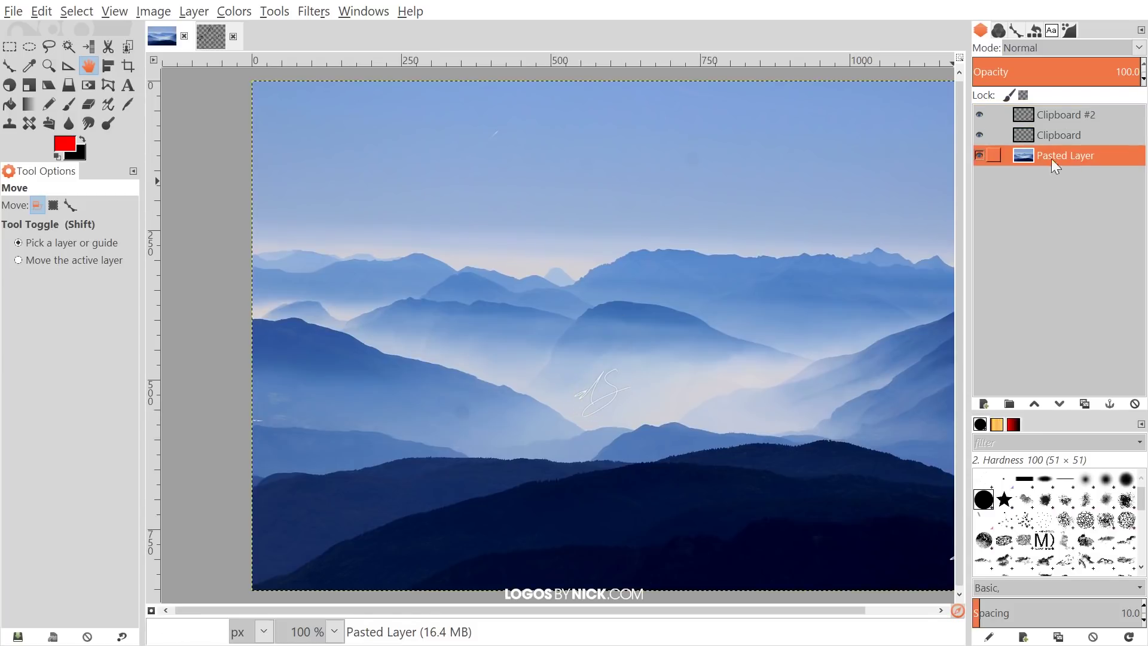
scroll(609, 410, "right", 3)
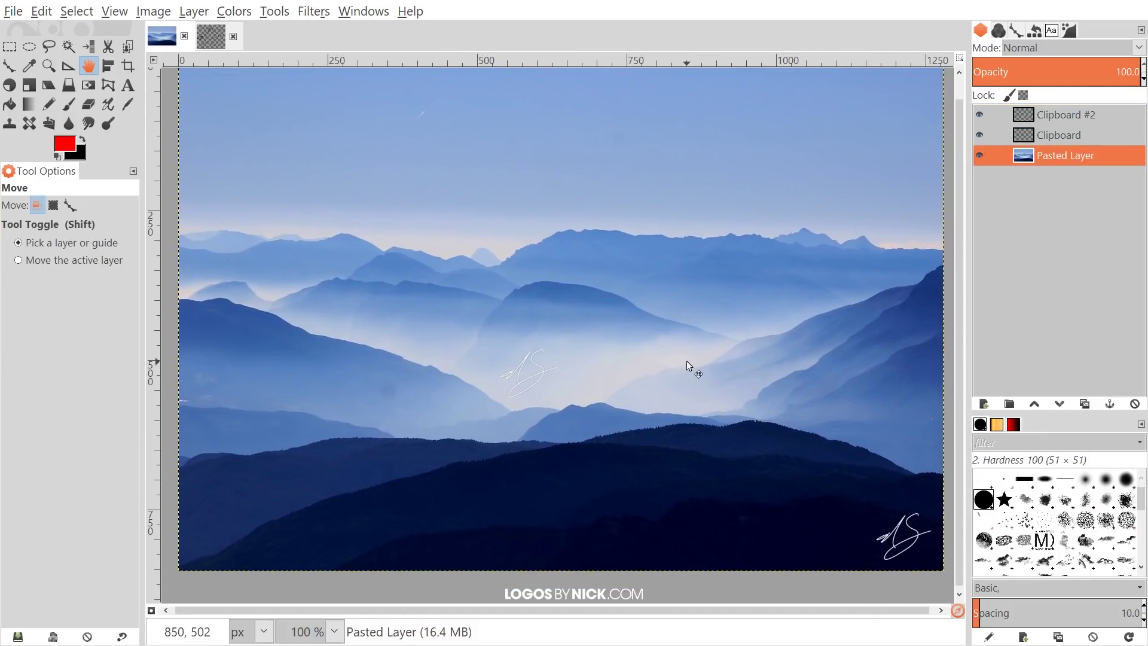
scroll(681, 359, "right", 2)
scroll(681, 359, "up", 1)
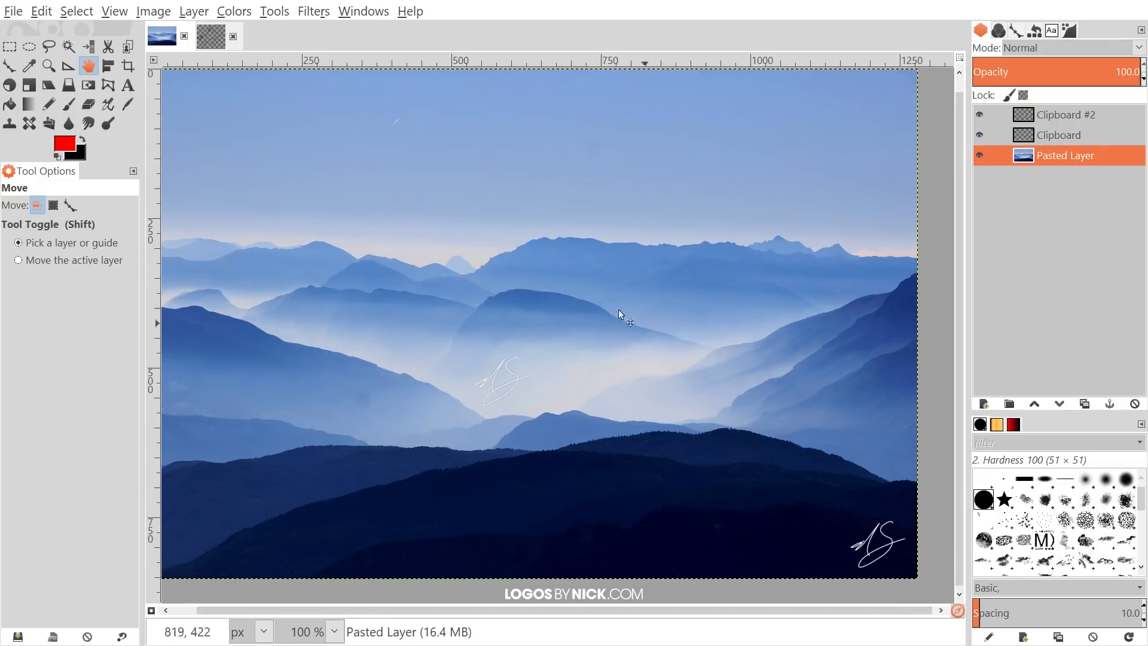
mouse_move(456, 445)
left_mouse_down()
mouse_move(520, 448)
mouse_move(491, 453)
mouse_move(457, 437)
left_mouse_up()
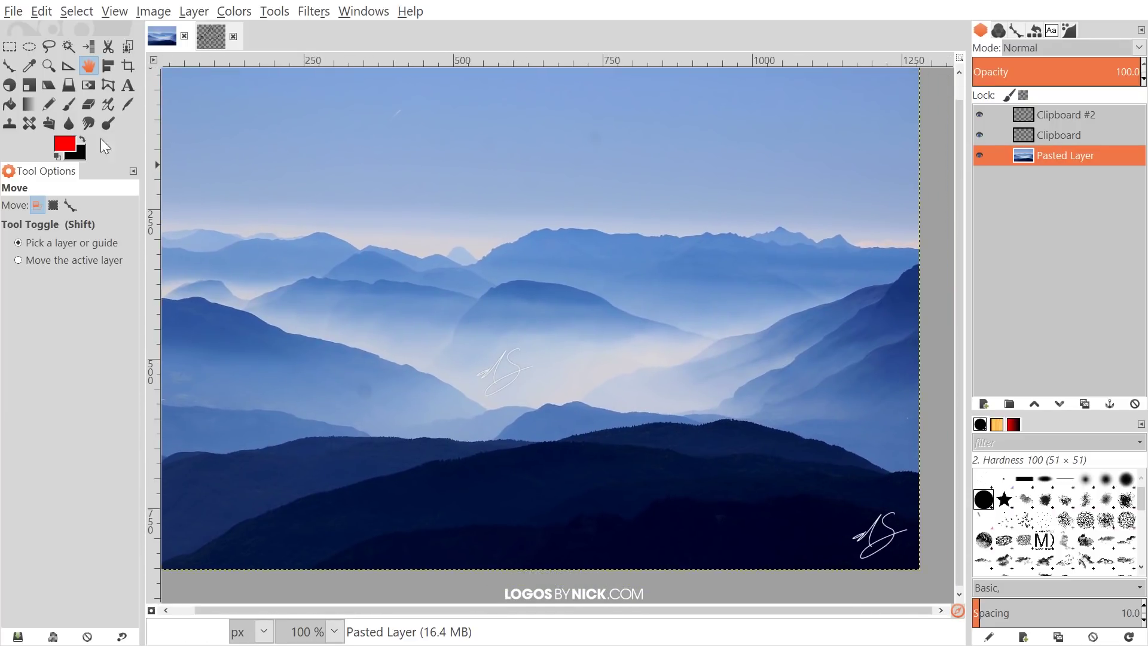
left_click(41, 11)
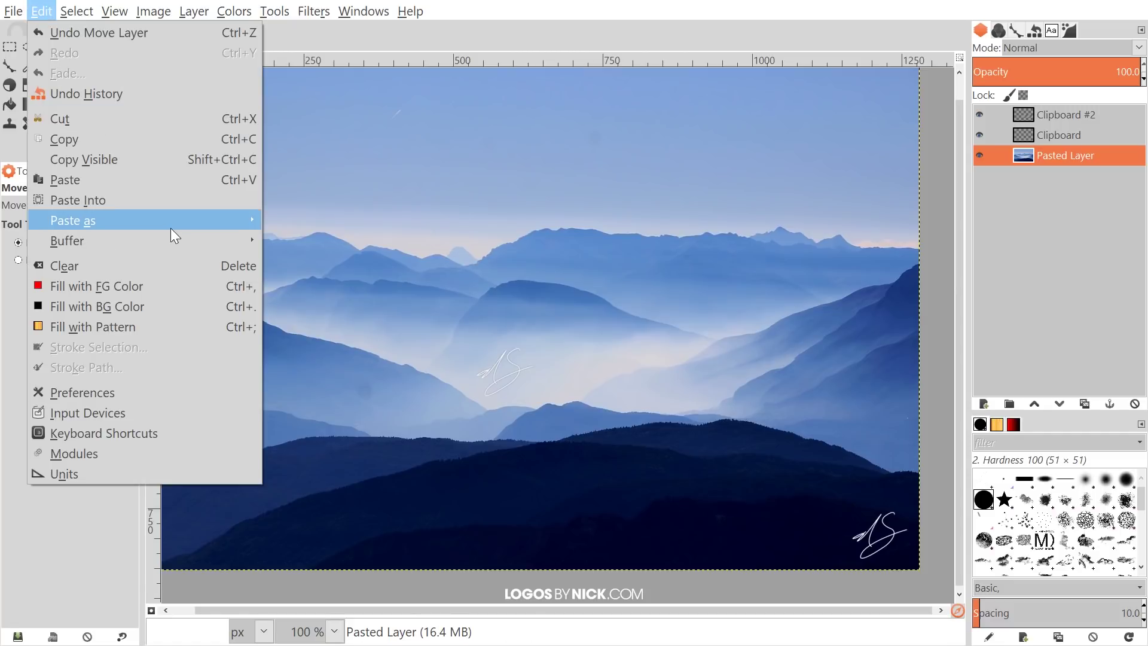
mouse_move(174, 234)
left_click(381, 235)
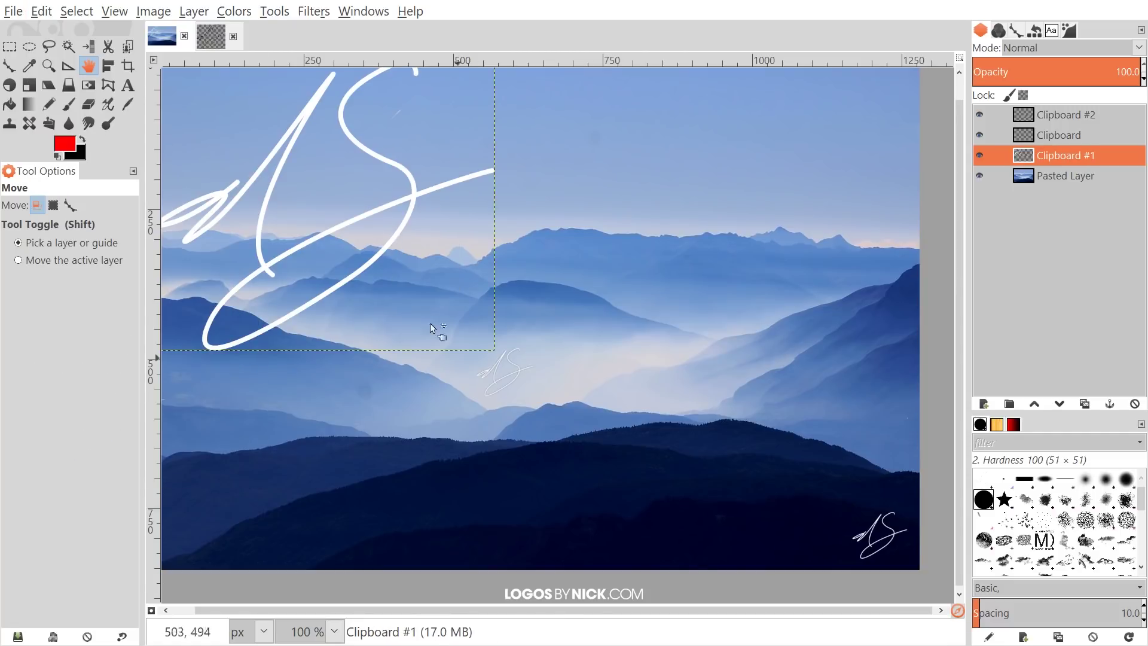
mouse_move(413, 197)
left_mouse_down()
mouse_move(605, 301)
mouse_move(599, 282)
mouse_move(572, 306)
left_mouse_up()
scroll(596, 291, "down", 1)
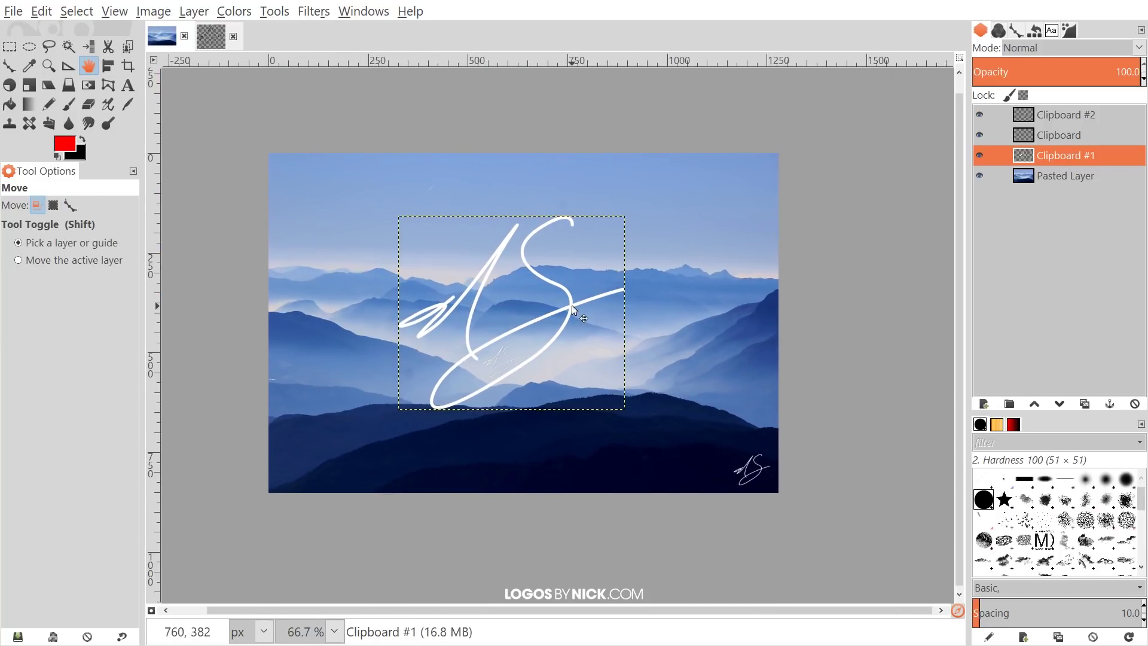
Center the large pasted signature horizontally and vertically relative to the image with the Alignment tool.
left_click(110, 65)
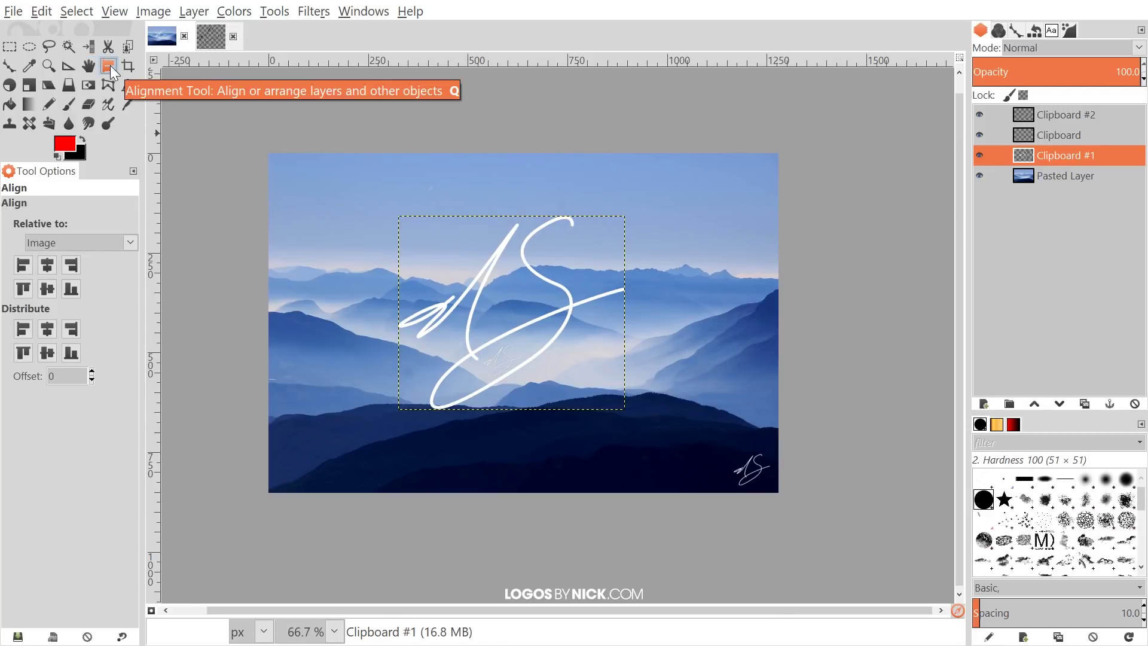
left_click(56, 242)
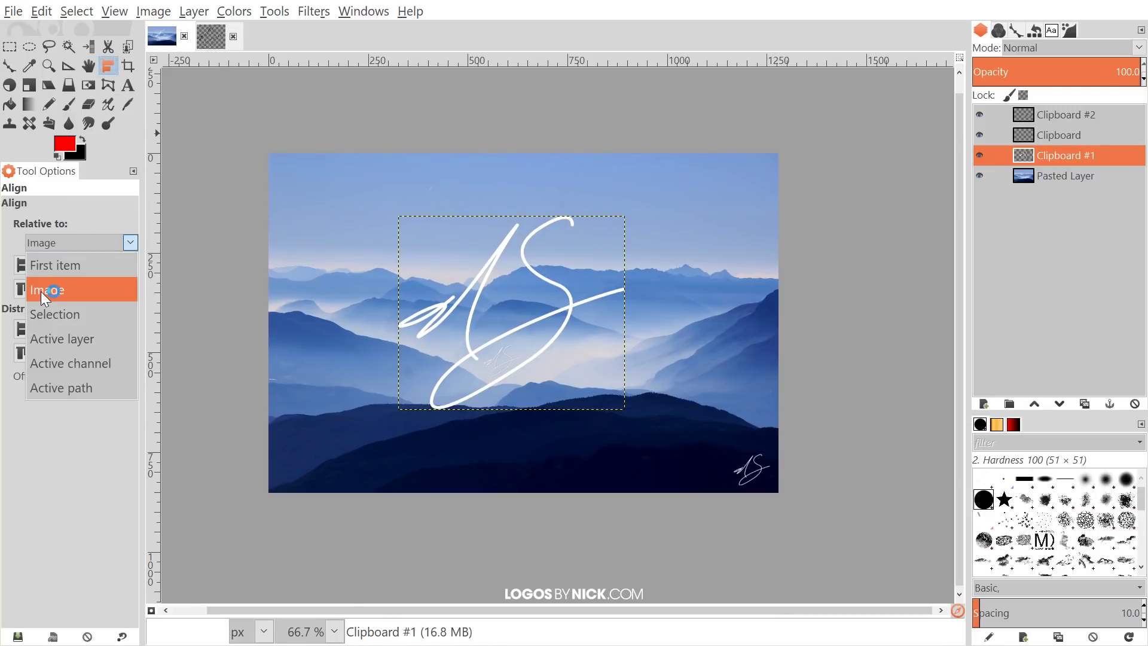
left_click(41, 291)
left_click(569, 306)
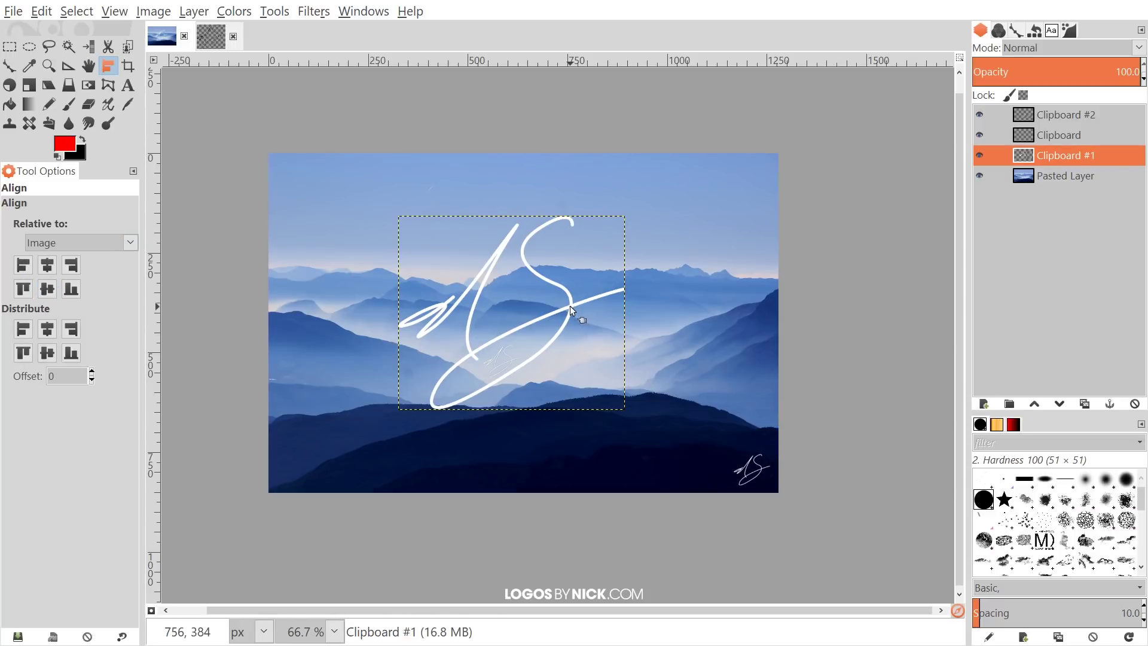
left_click(44, 267)
left_click(46, 288)
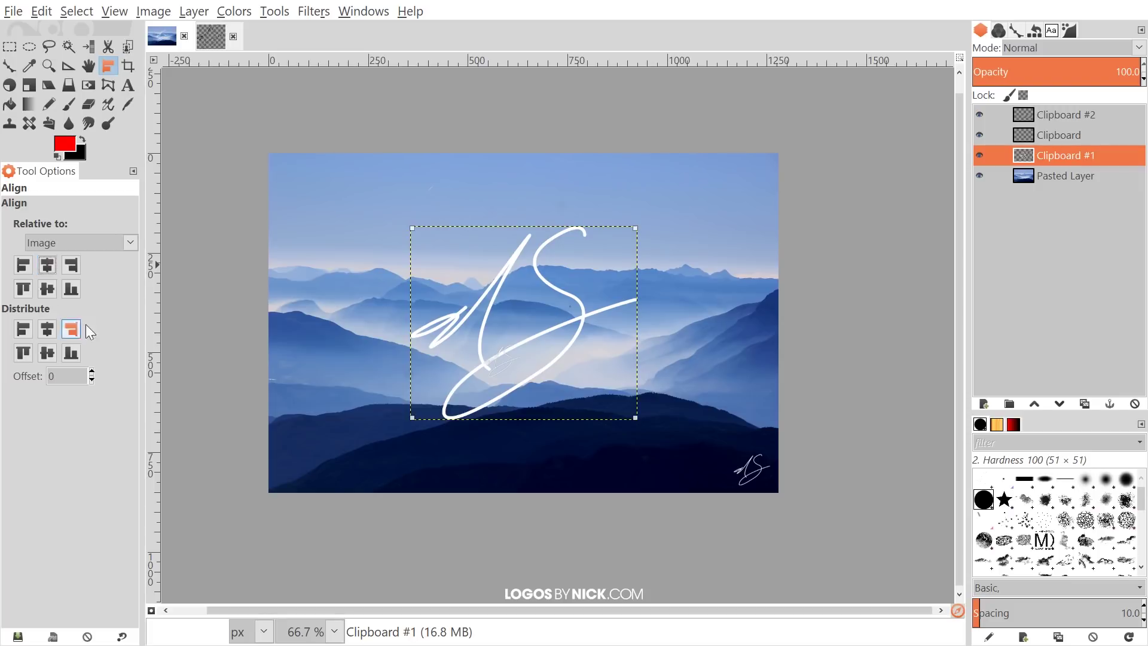
left_click(89, 67)
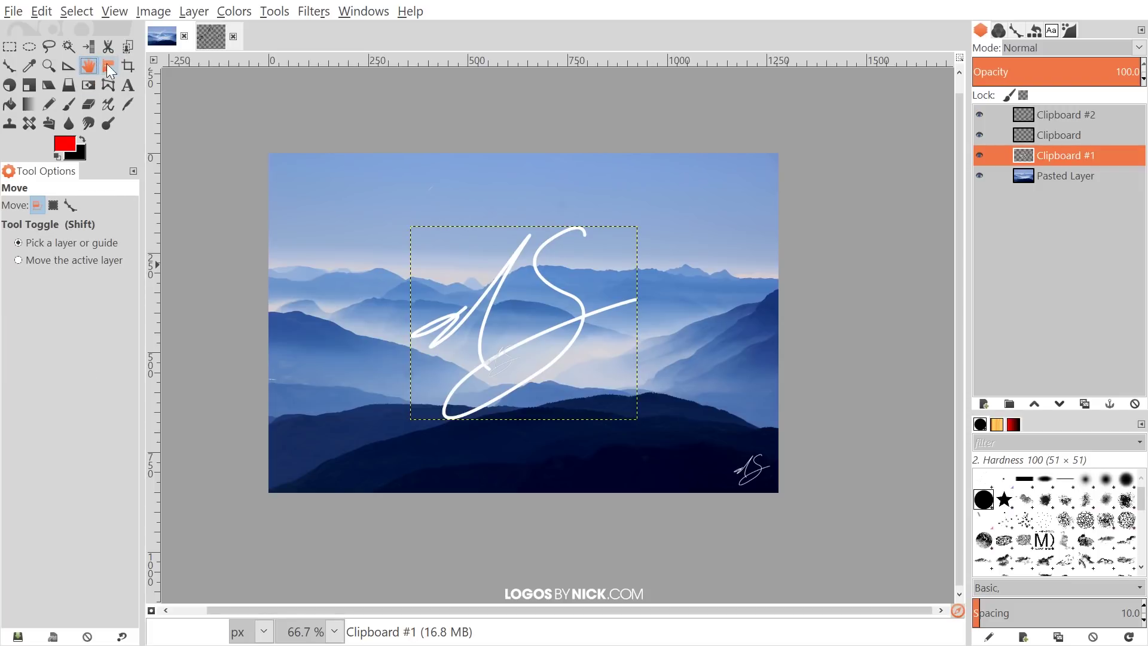
Reduce the large signature layer's opacity to 5.3 for a faint watermark, then select the landscape photo's layer and view the result.
left_click_drag(1085, 70, 979, 67)
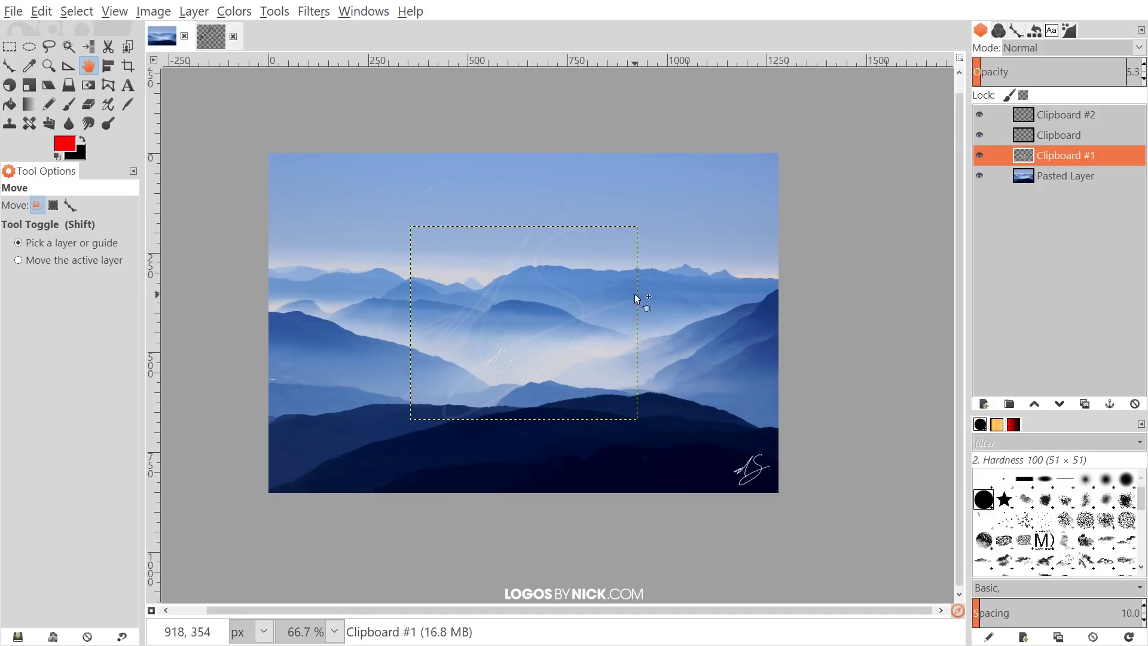
scroll(633, 293, "up", 1)
mouse_move(511, 292)
left_mouse_down()
mouse_move(534, 335)
mouse_move(516, 363)
left_mouse_up()
scroll(607, 338, "down", 1)
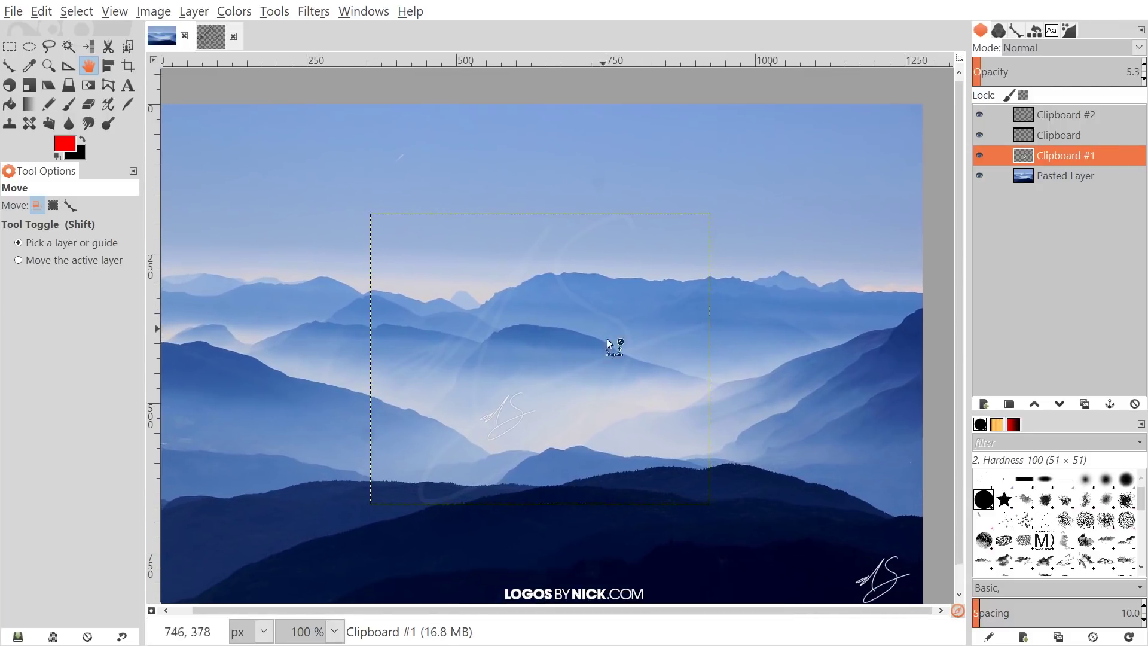
scroll(608, 344, "down", 1, "ctrl")
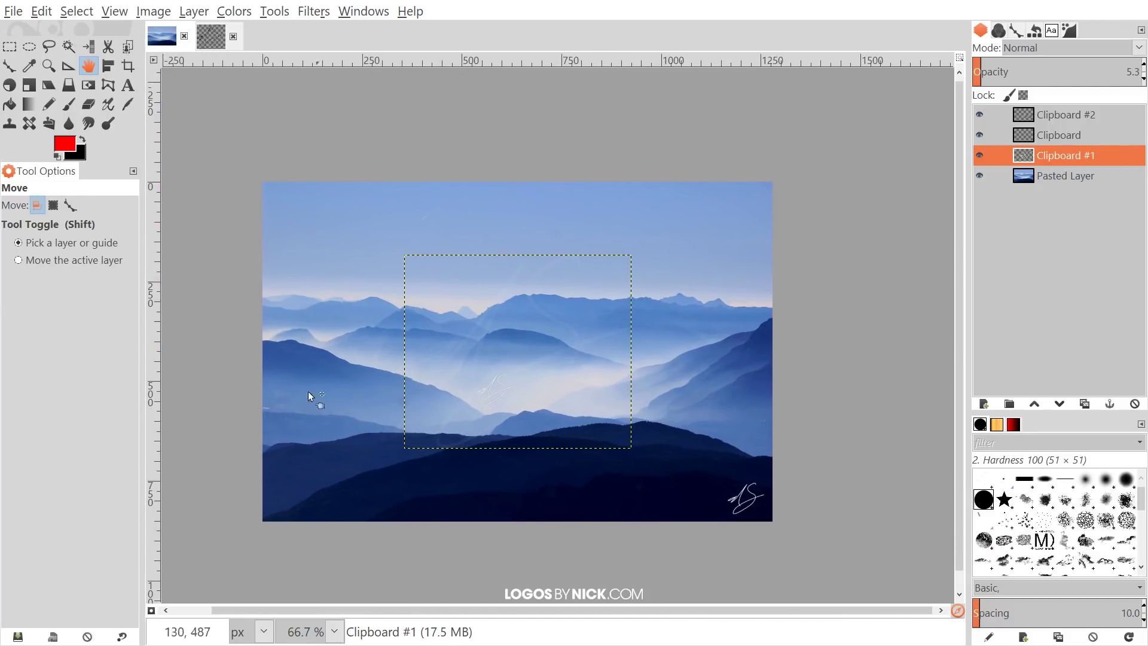
left_click(1075, 177)
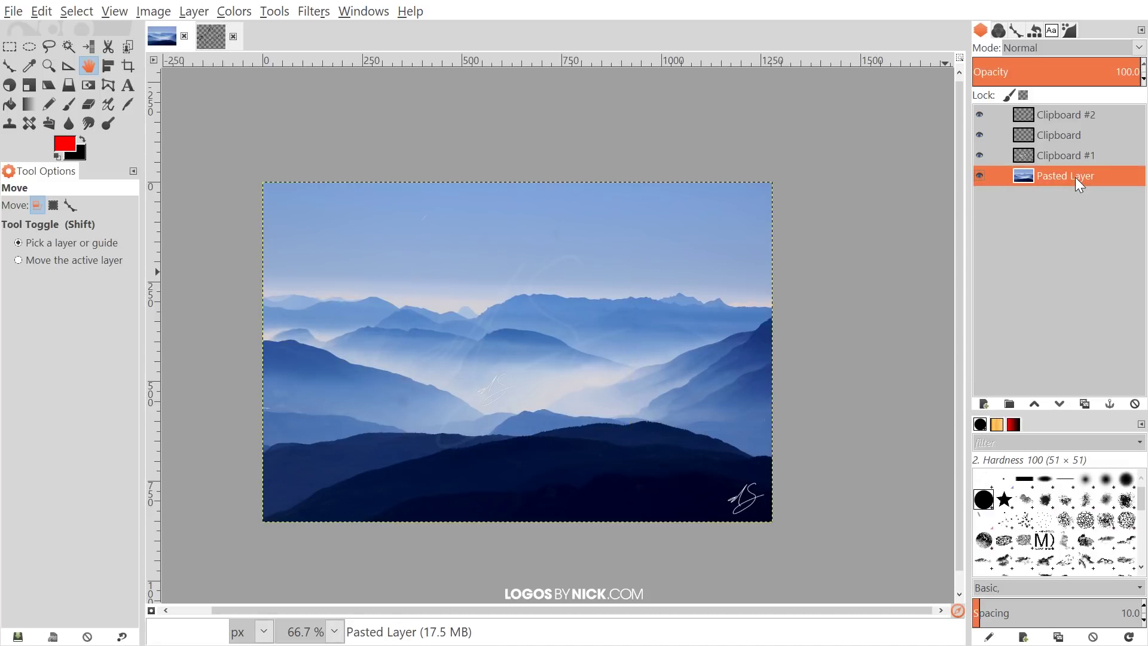